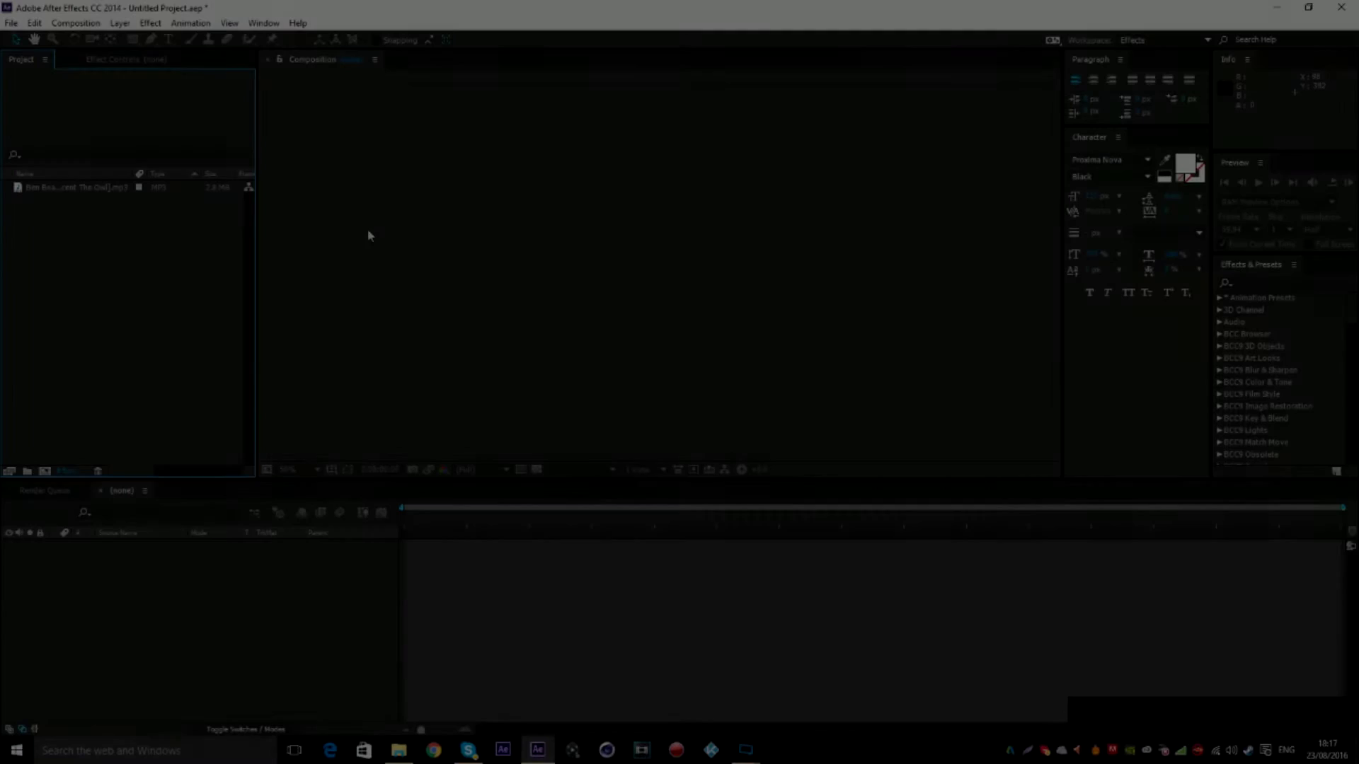
Step: Drag carrier mid jet.mp4 from File Explorer into the After Effects Project panel
left_click(206, 564)
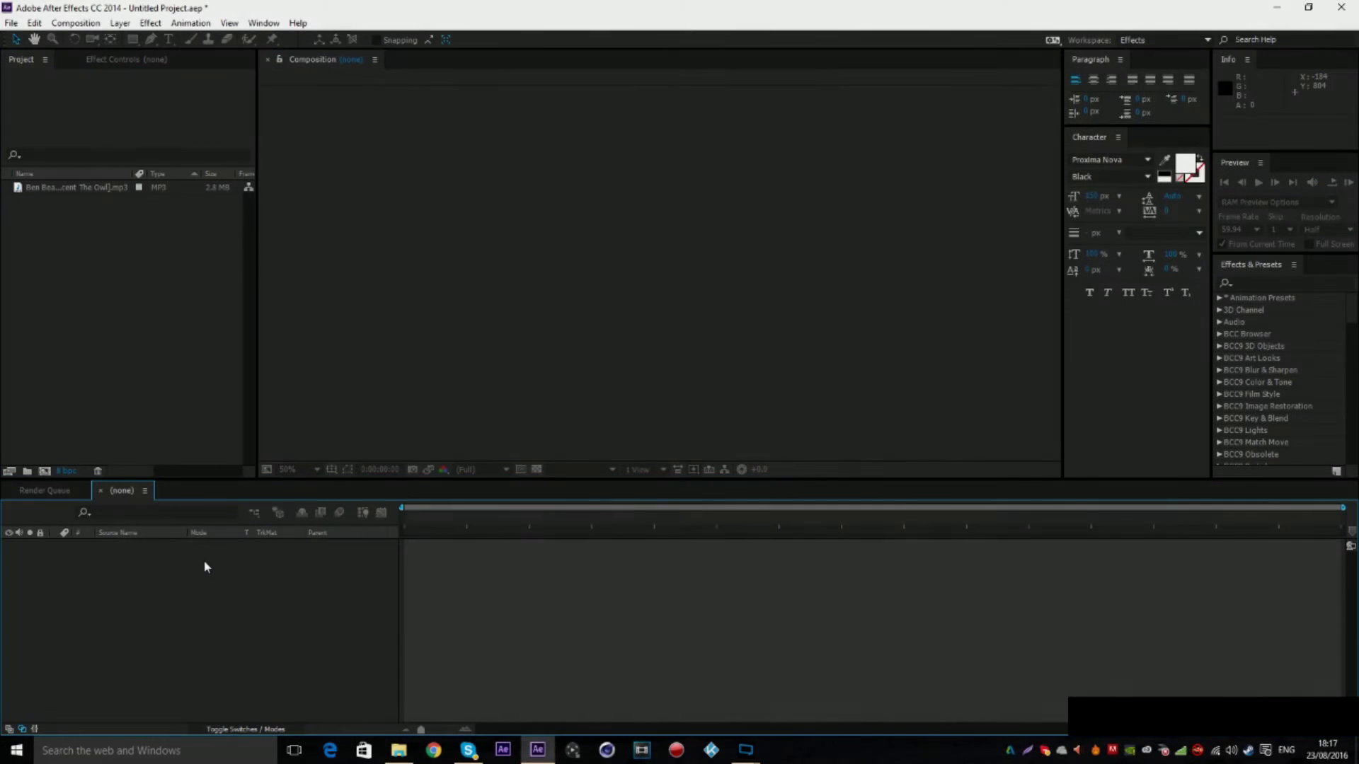
left_click(362, 397)
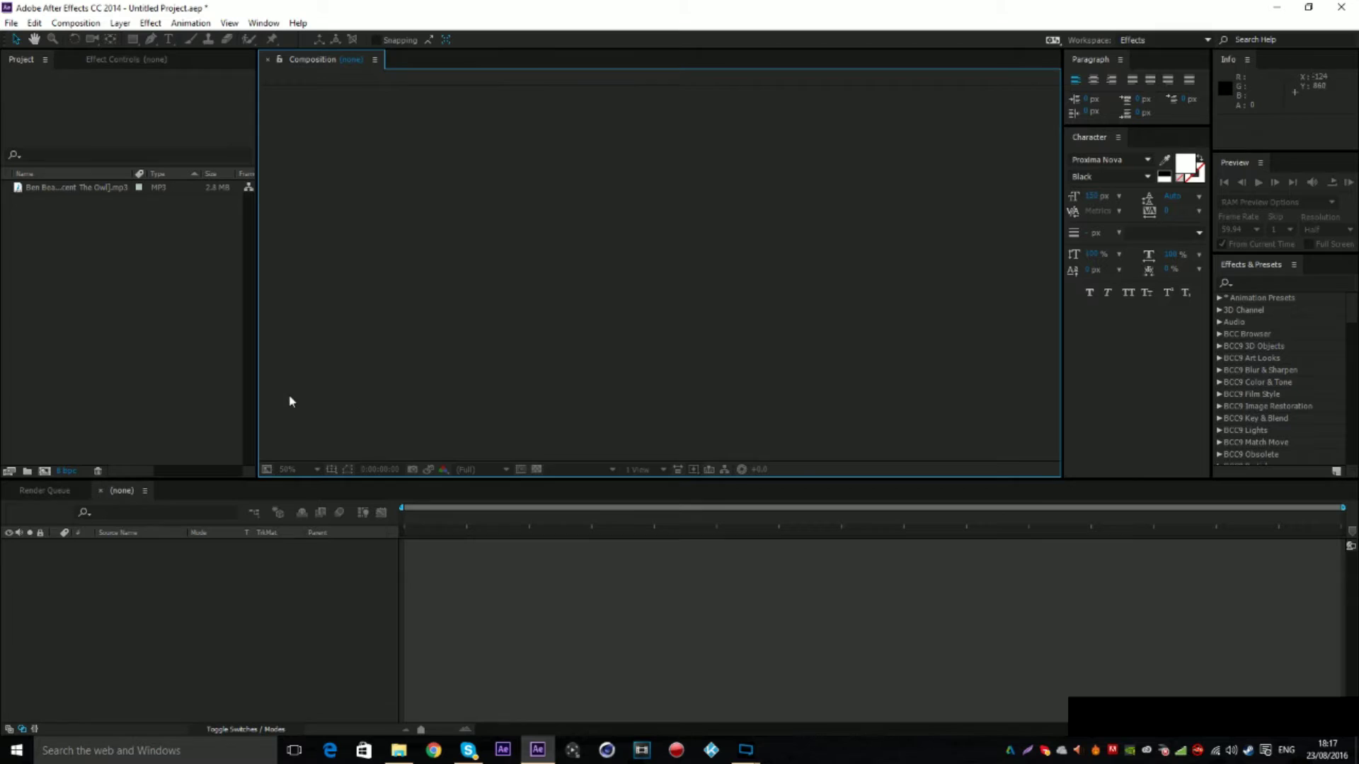
left_click(218, 400)
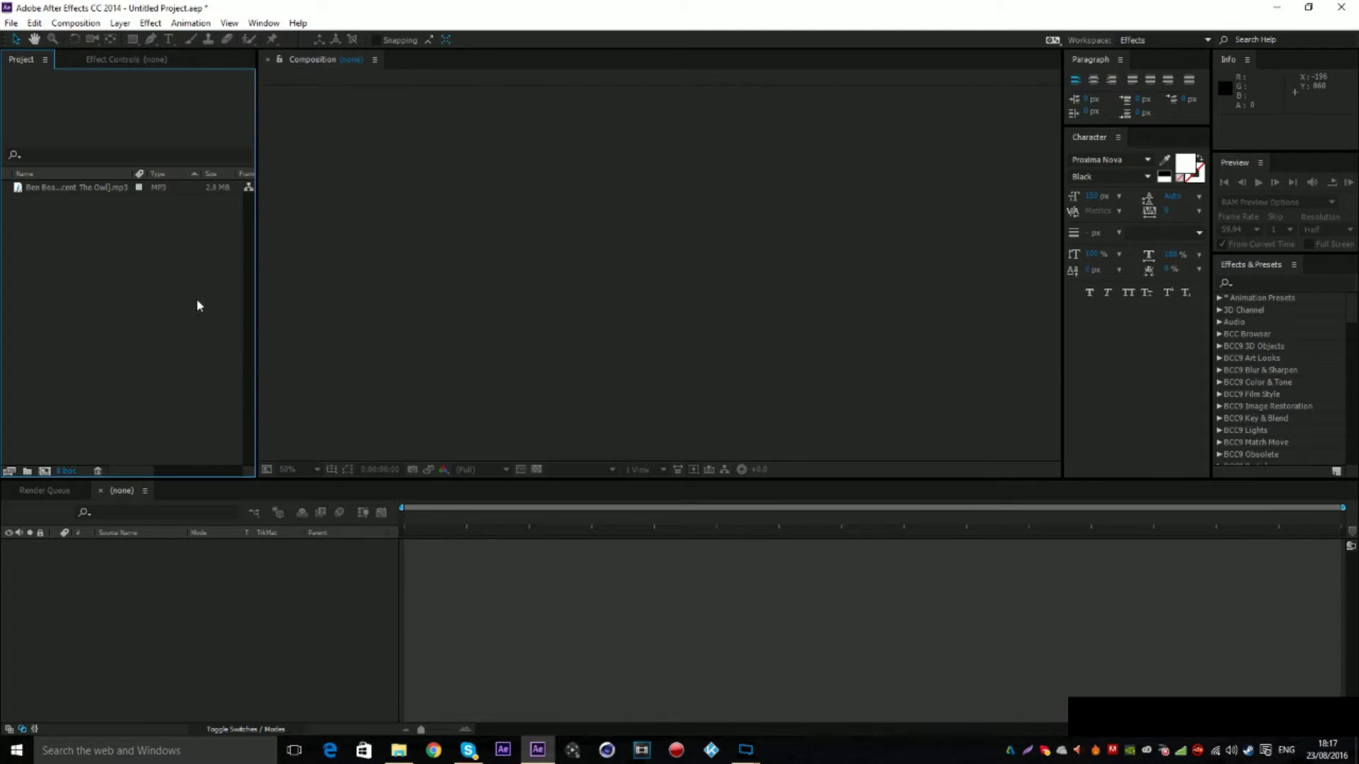
left_click(398, 750)
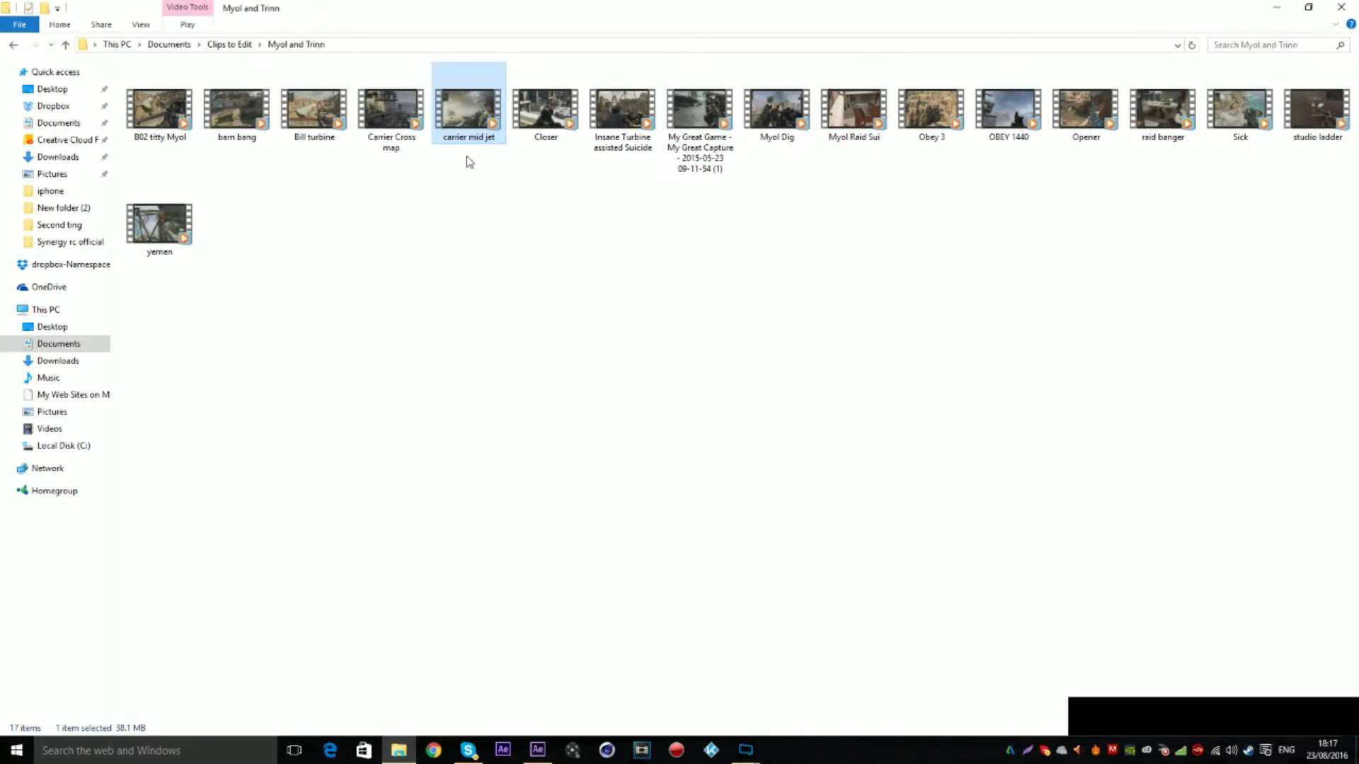
left_click_drag(467, 102, 50, 212)
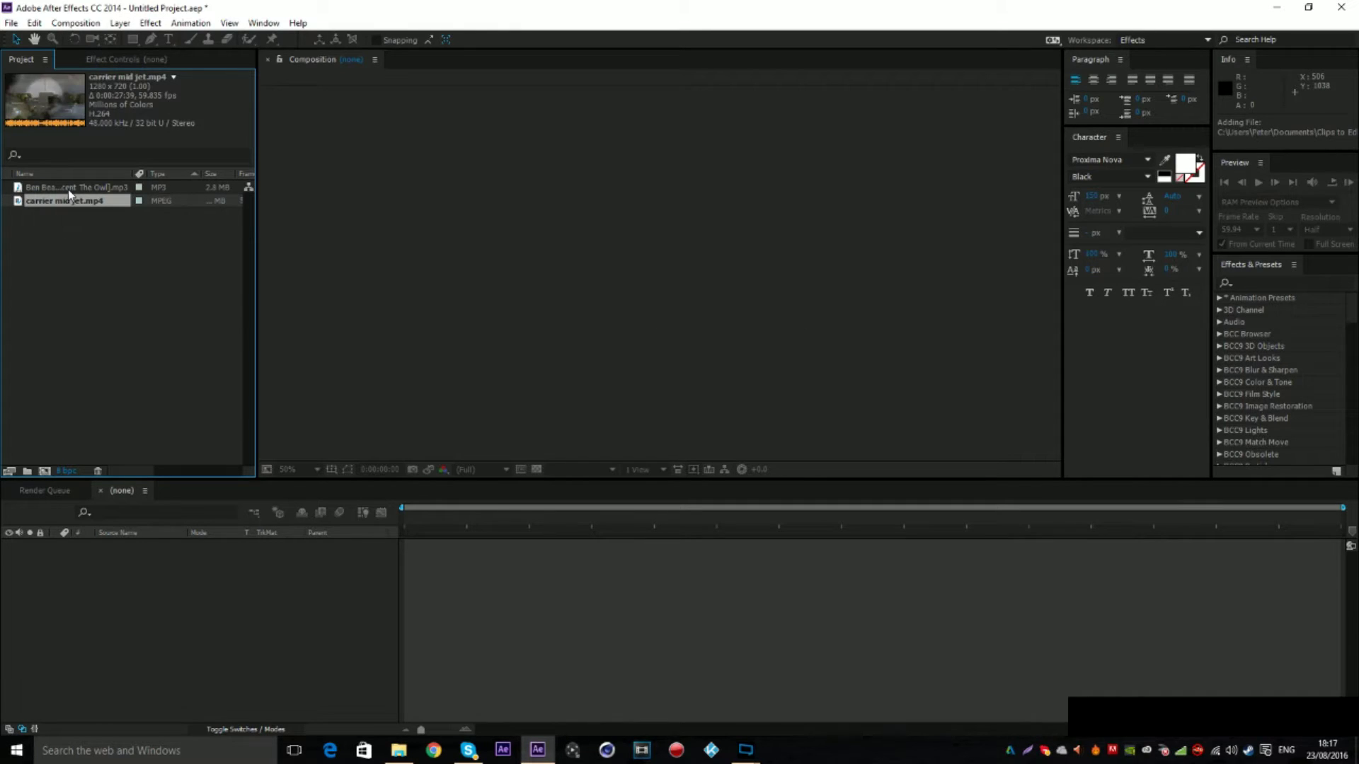
Step: Widen the name column to read the song mp3, then create the 1280×720, 60 fps comp 'Tutorial'
left_click(68, 190)
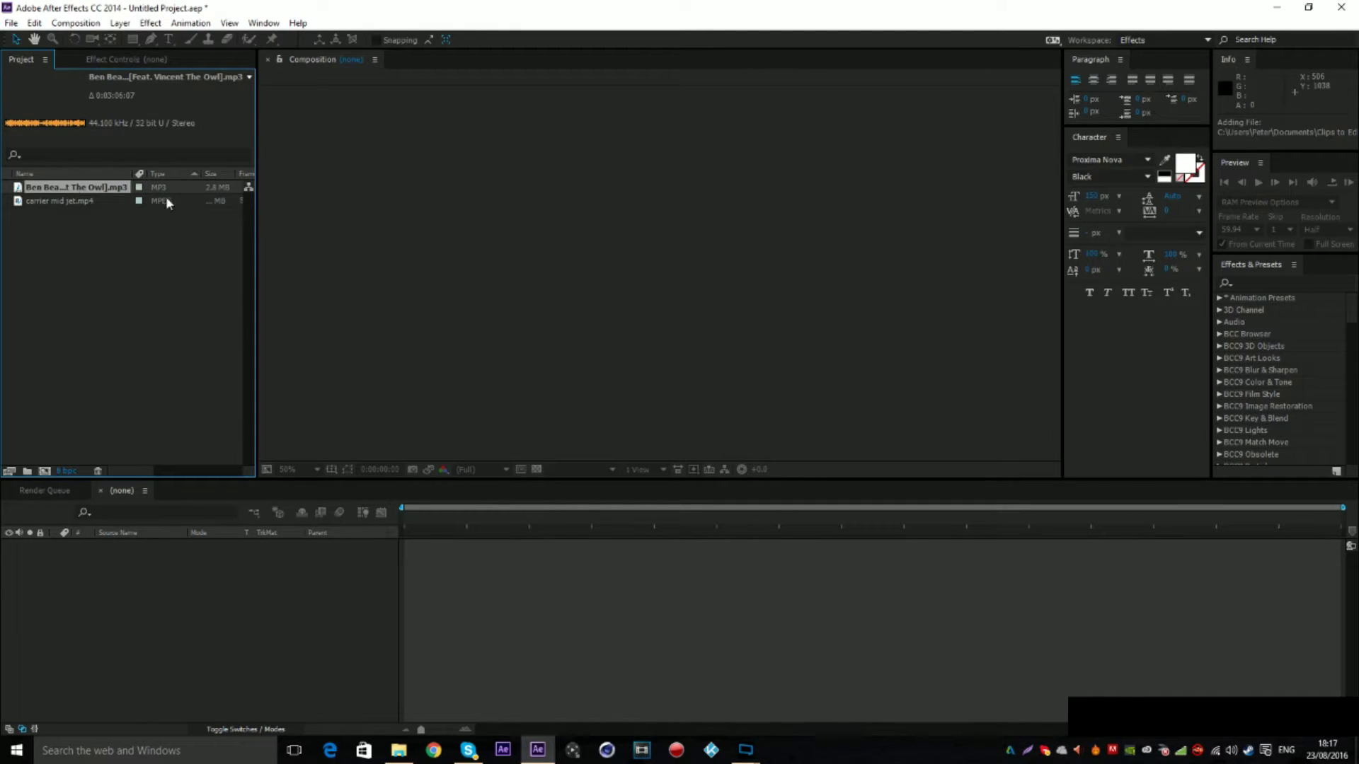
left_click_drag(132, 174, 312, 187)
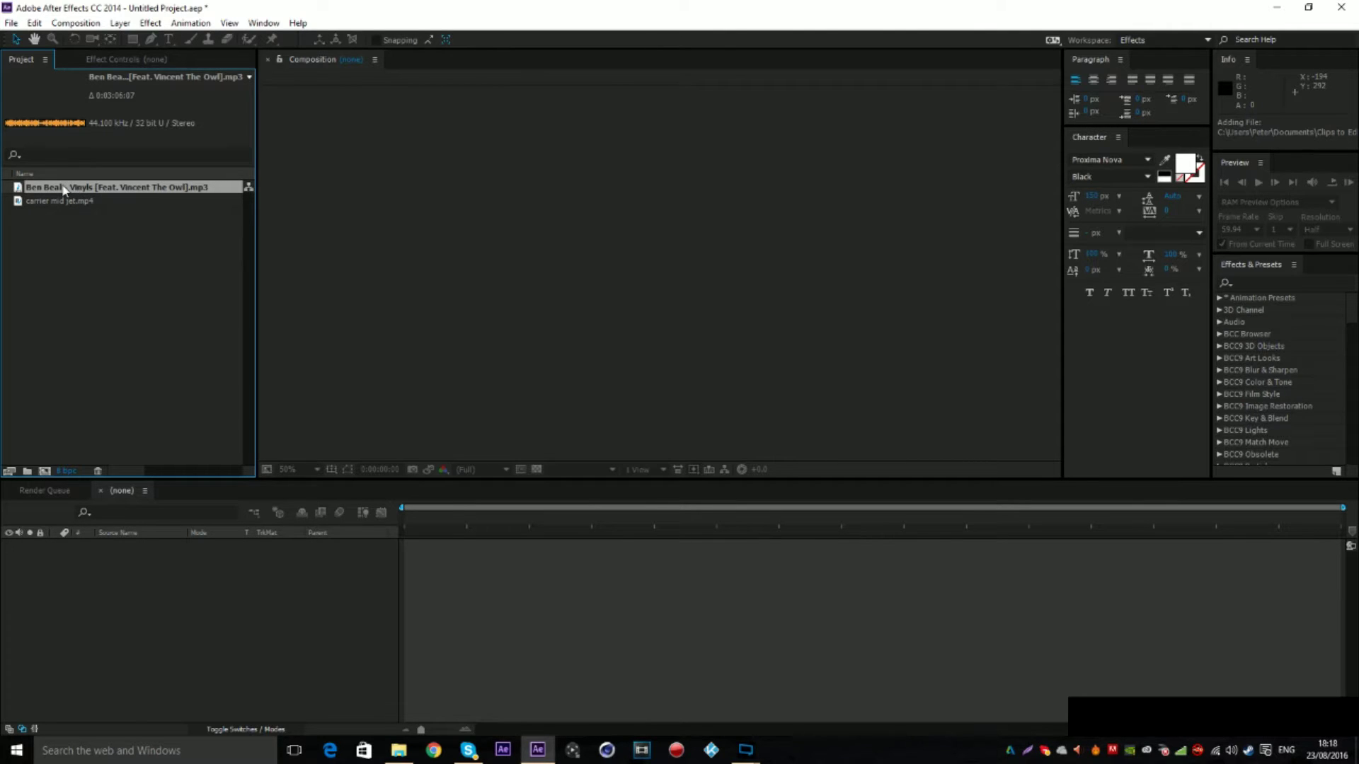
left_click(44, 471)
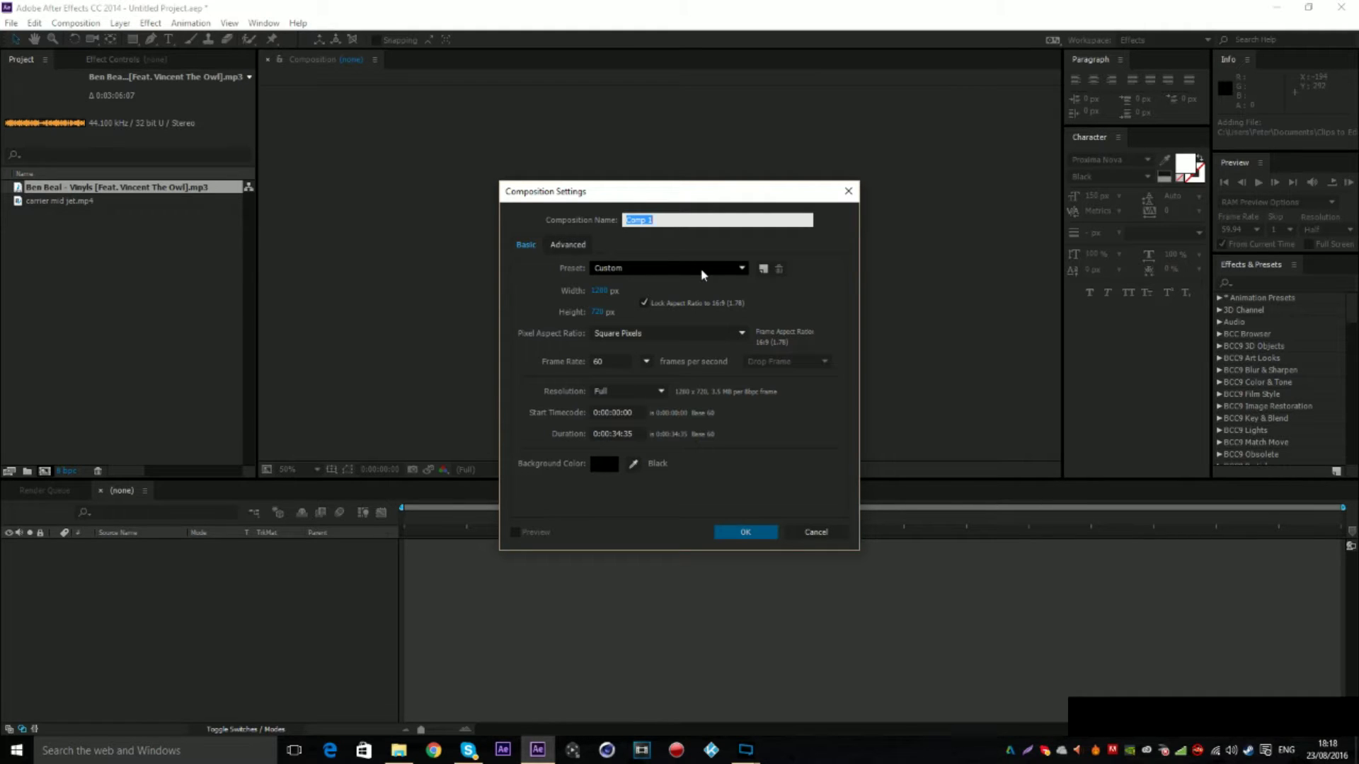
type("Tutorial")
key("Return")
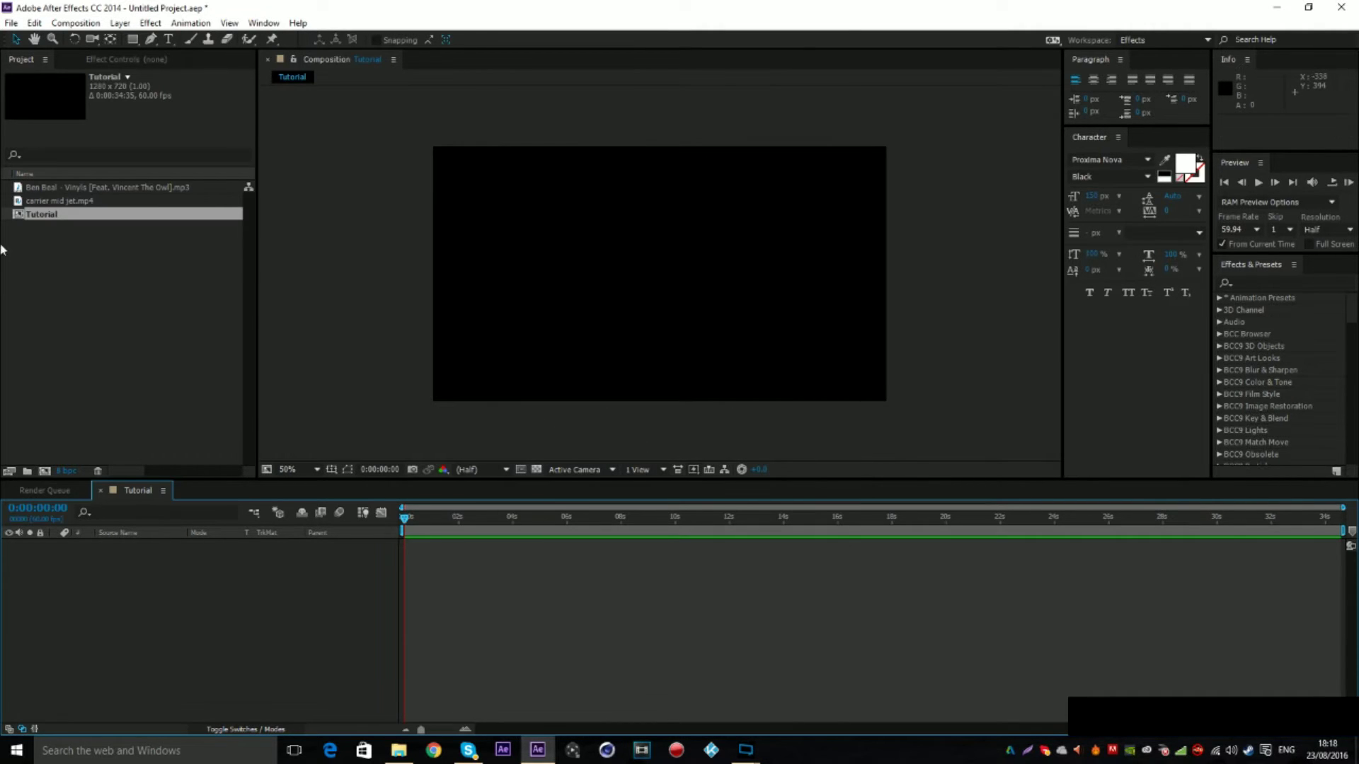
Step: Add the song mp3 to Tutorial with its waveform shown, slide it earlier, preview, and zoom the timeline
left_click_drag(176, 188, 218, 637)
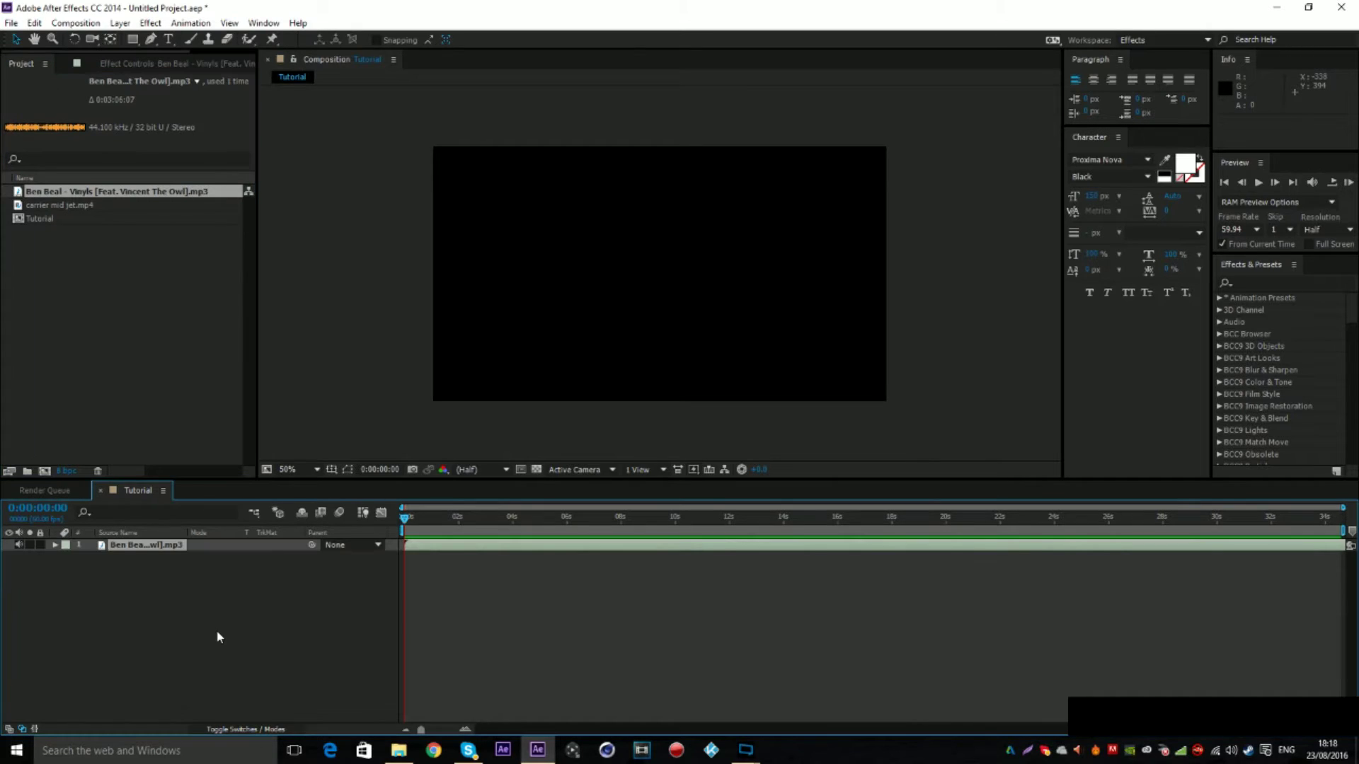
key("l")
key("l")
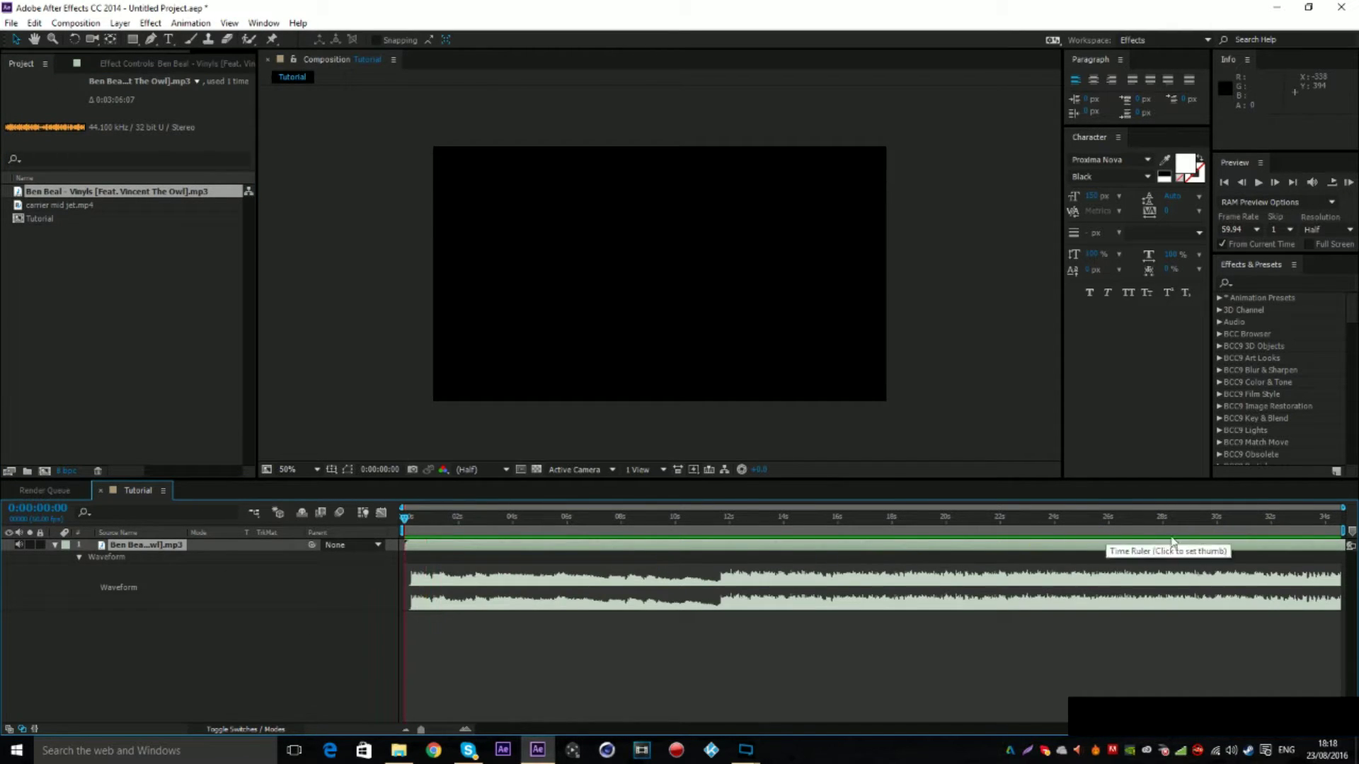
left_click_drag(1167, 545, 2, 651)
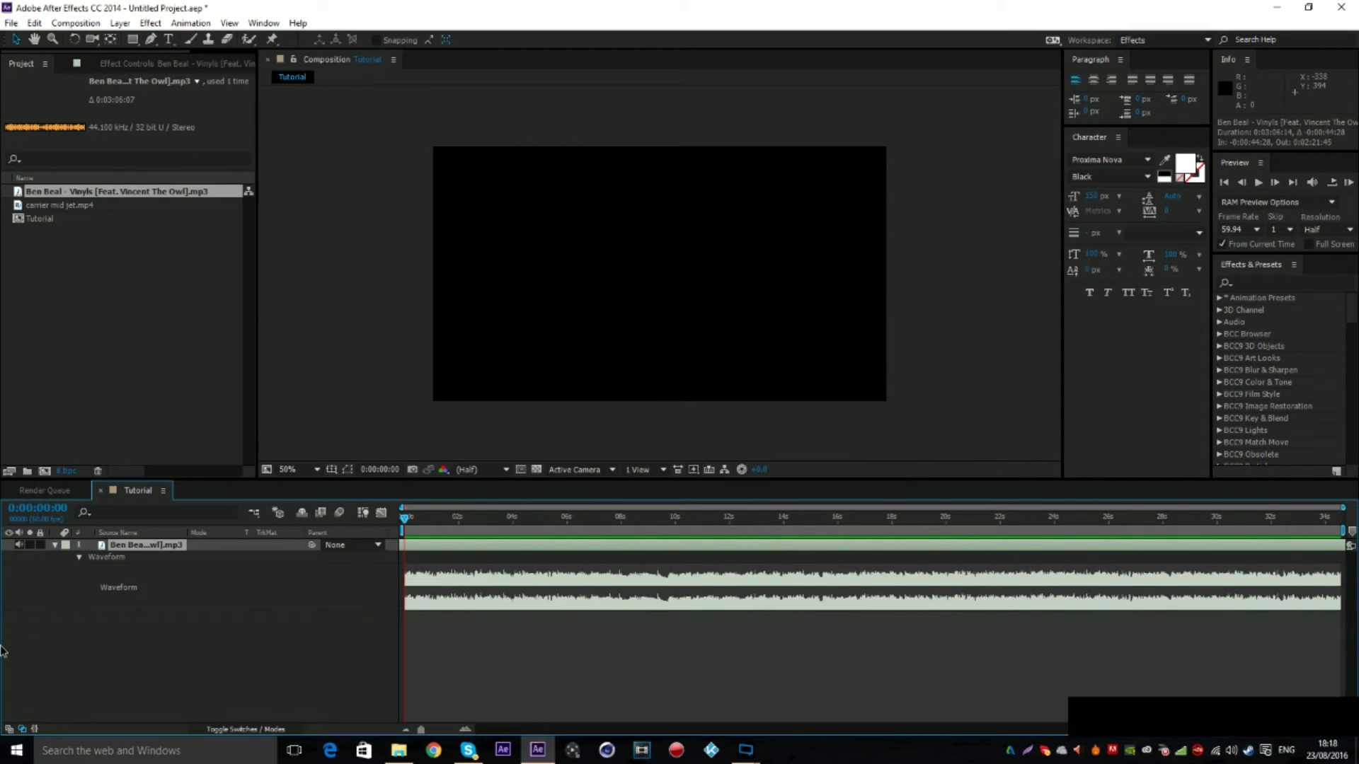
key("KP_Decimal")
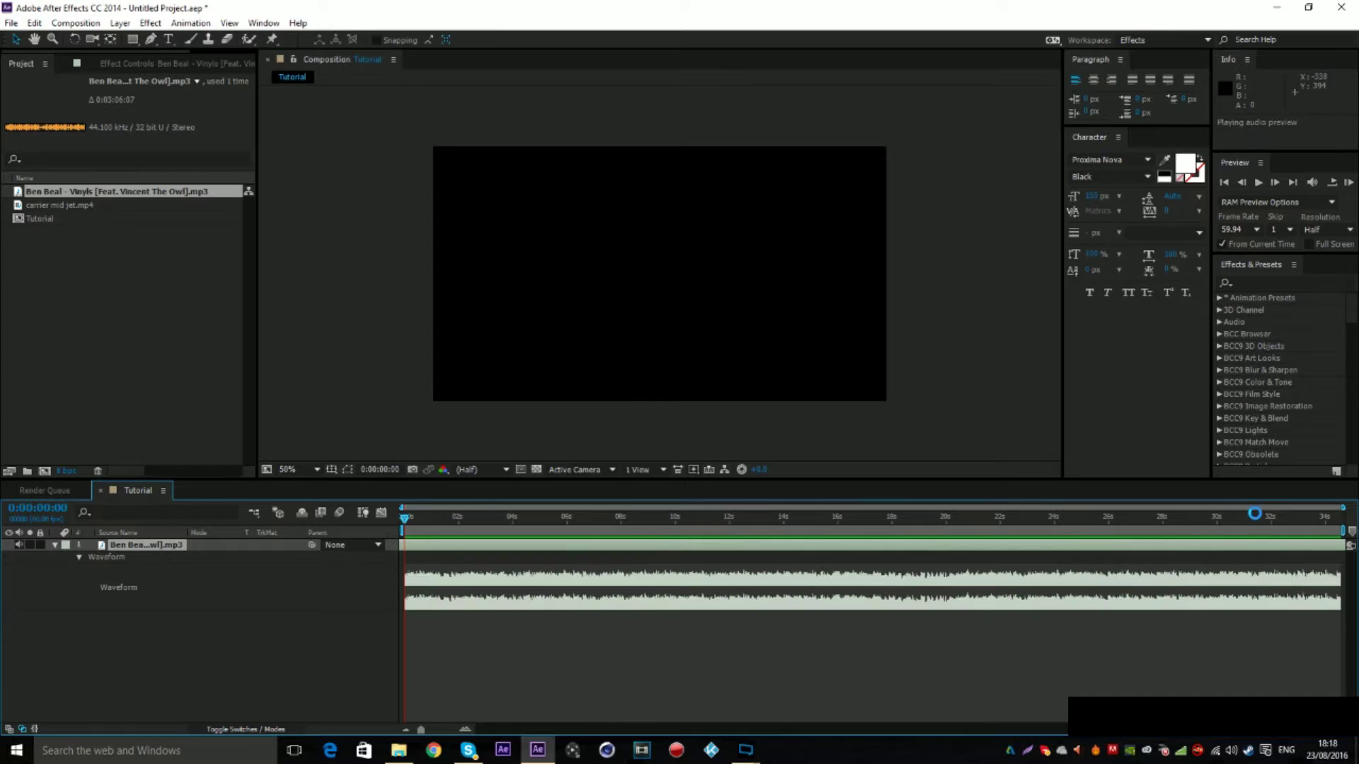
left_click_drag(559, 549, 742, 544)
key("KP_Decimal")
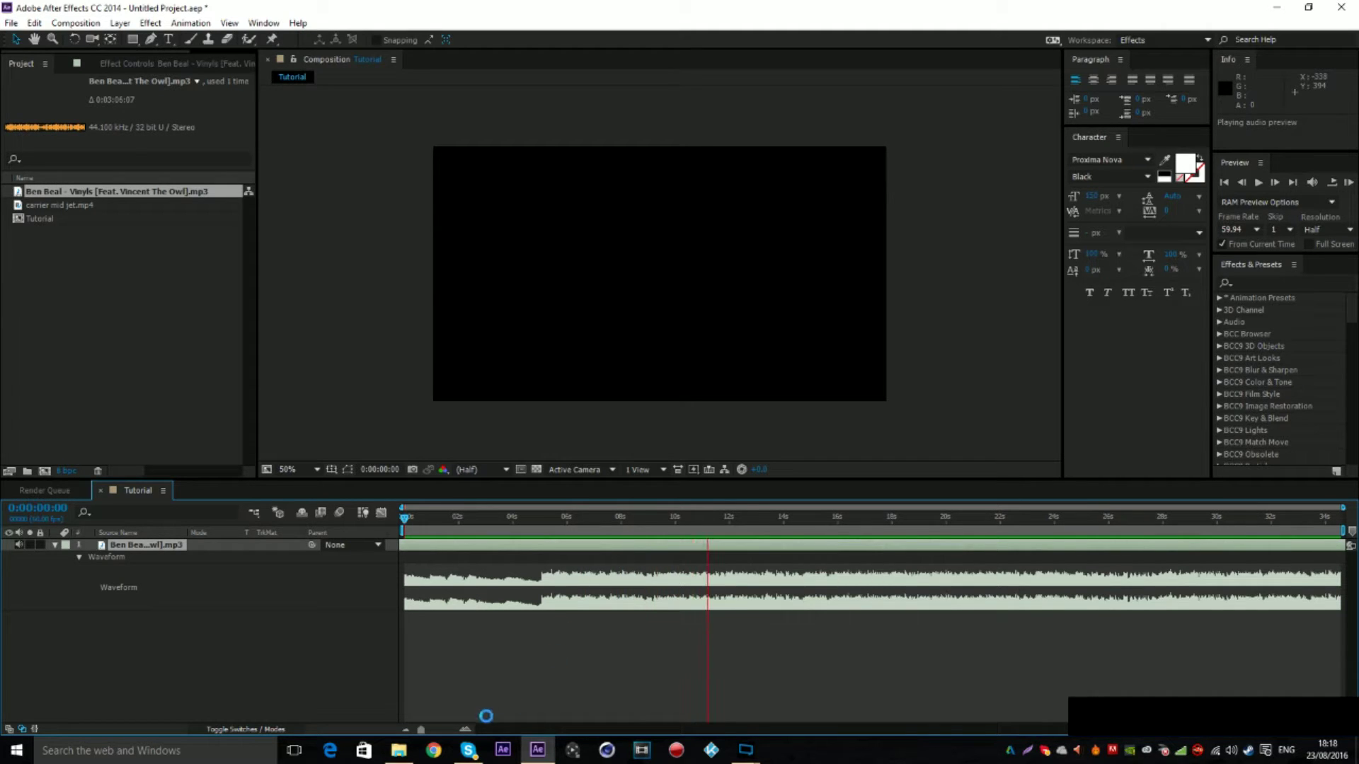
left_click(465, 729)
Step: Zoom in and scrub and preview the song between 0:00:04:58 and 0:00:08:18 to locate beats
left_click(674, 518)
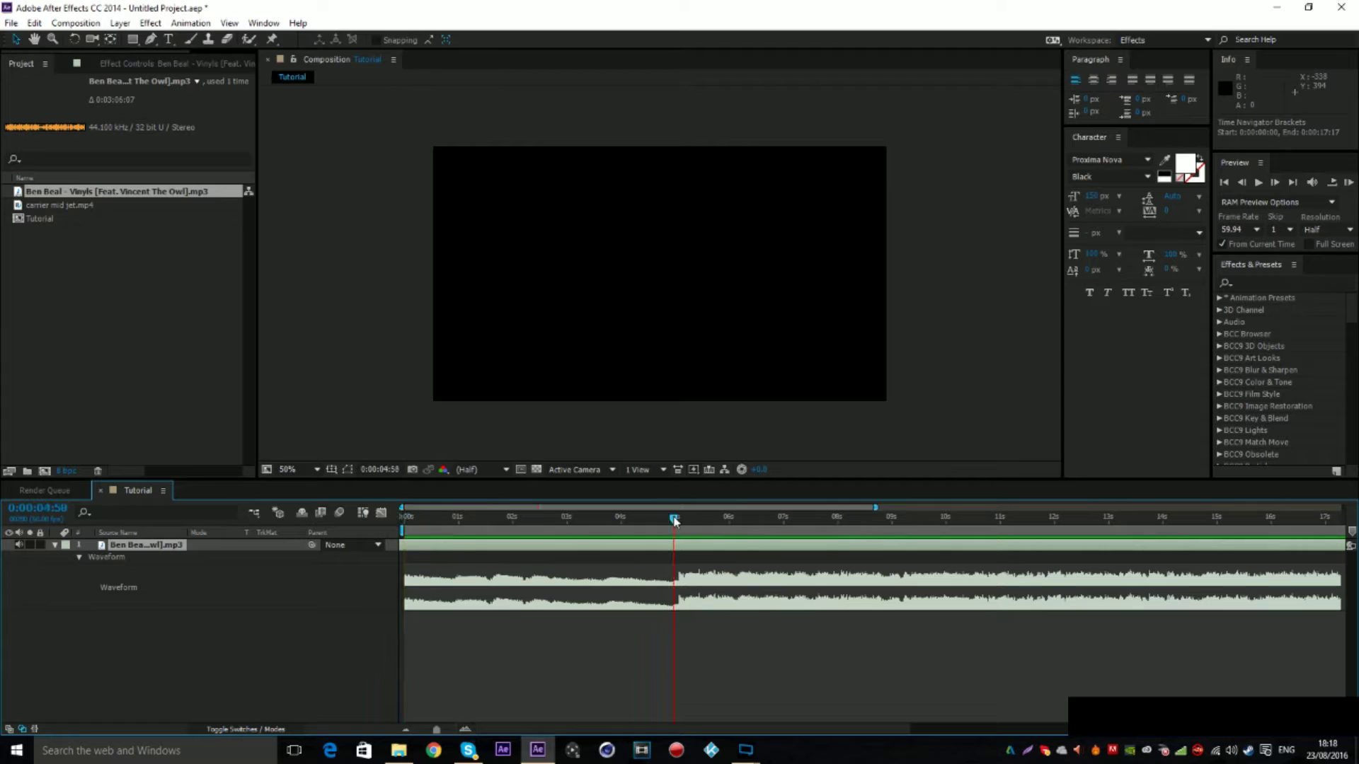
key("equal")
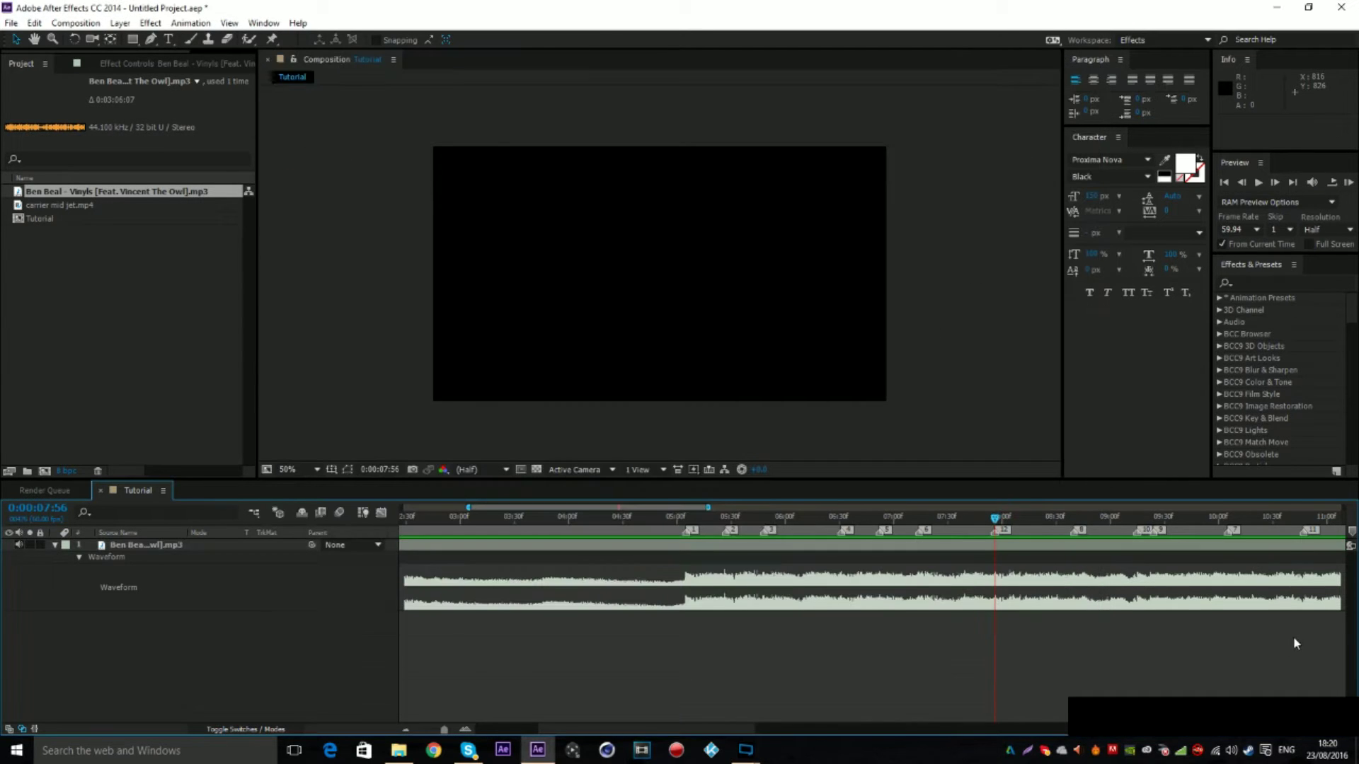
left_click_drag(651, 521, 794, 547)
left_click(954, 517)
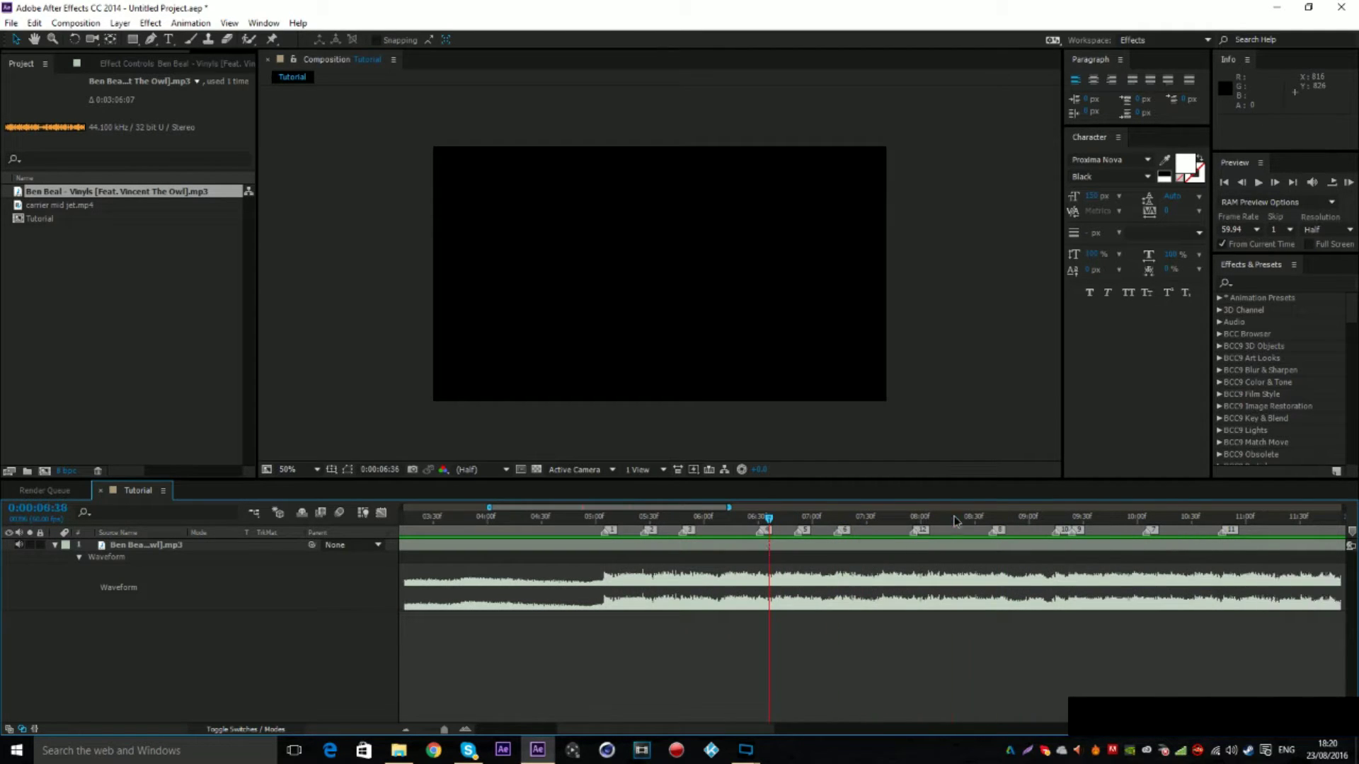
key("KP_Decimal")
Step: Add carrier mid jet.mp4 to Tutorial, slide it earlier, and scrub to find the cut point
left_click(70, 207)
key("ctrl+slash")
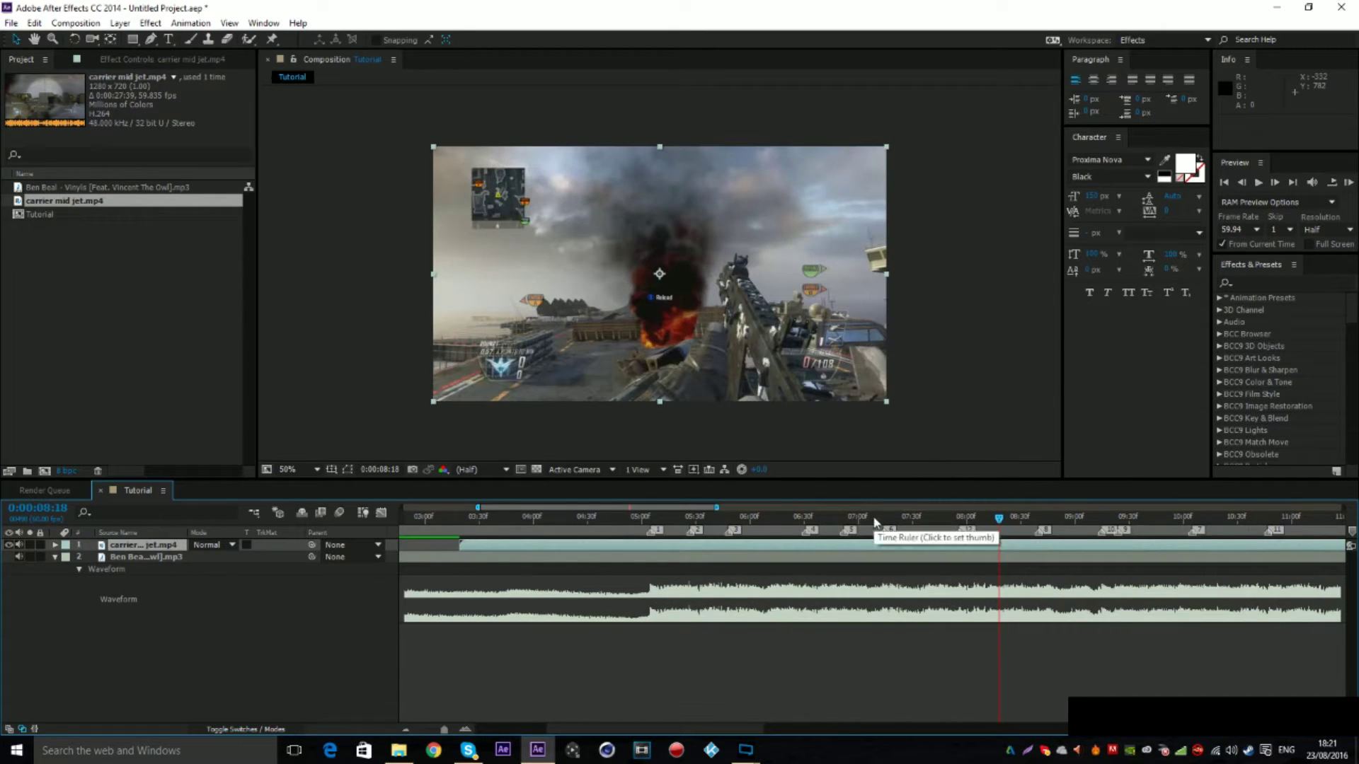
left_click(882, 521)
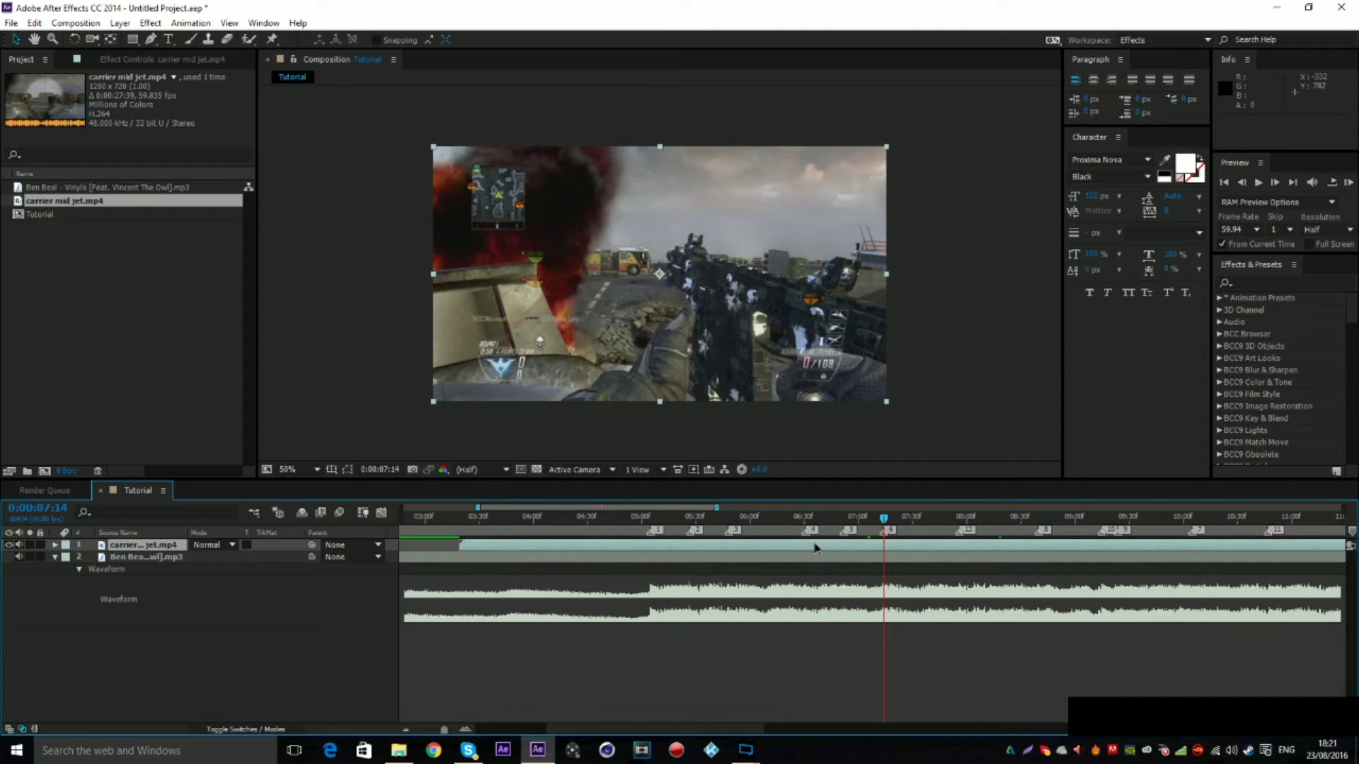
left_click_drag(815, 547, 611, 555)
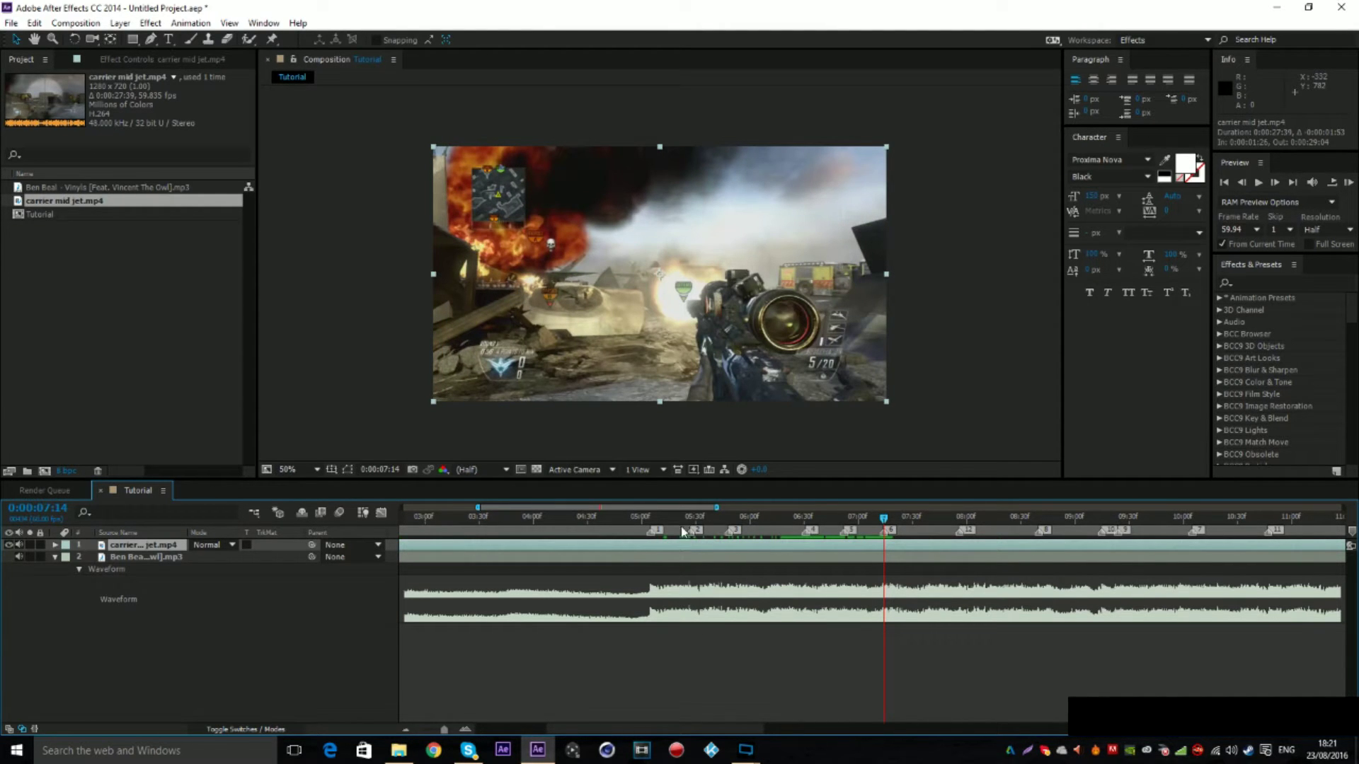
left_click_drag(658, 519, 965, 521)
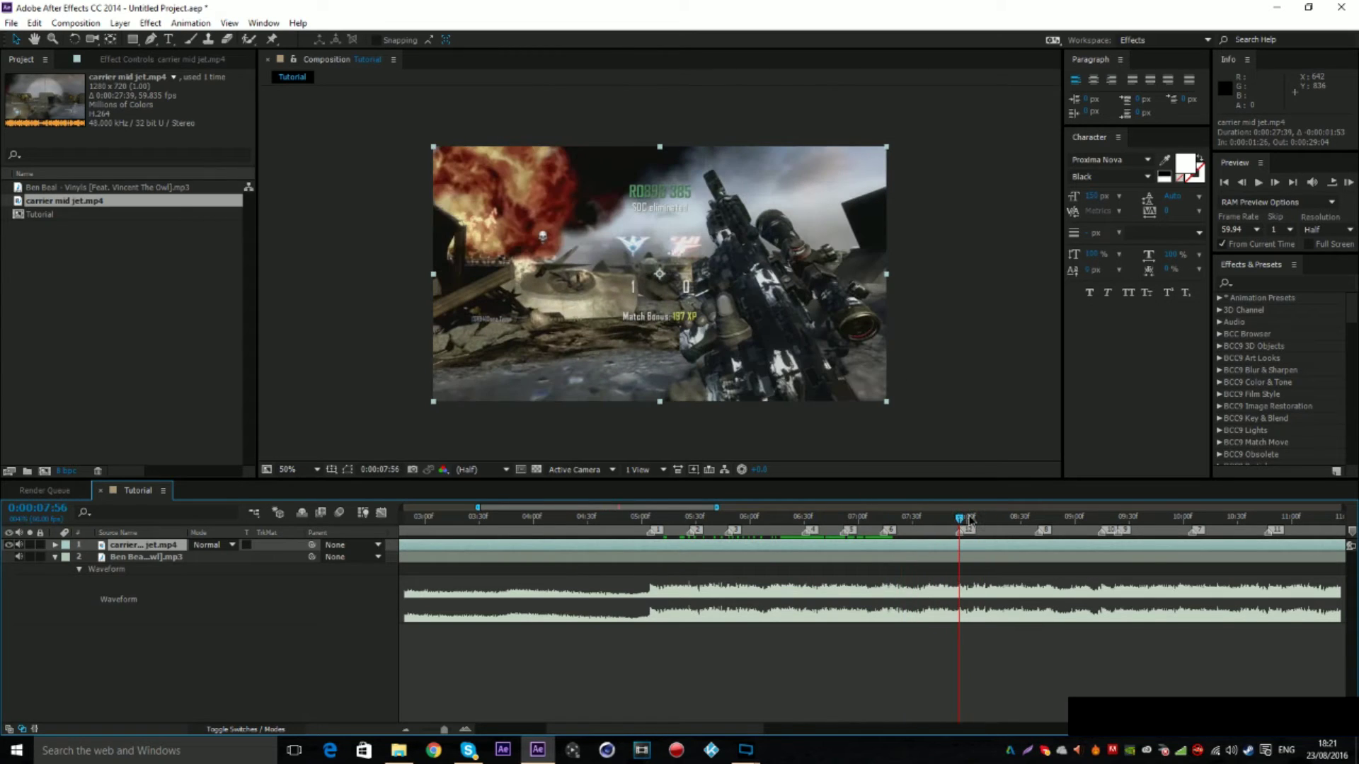
Step: Split the clip at 0:00:07:56 and trim the earlier piece to start at 0:00:05:05
key("ctrl+shift+d")
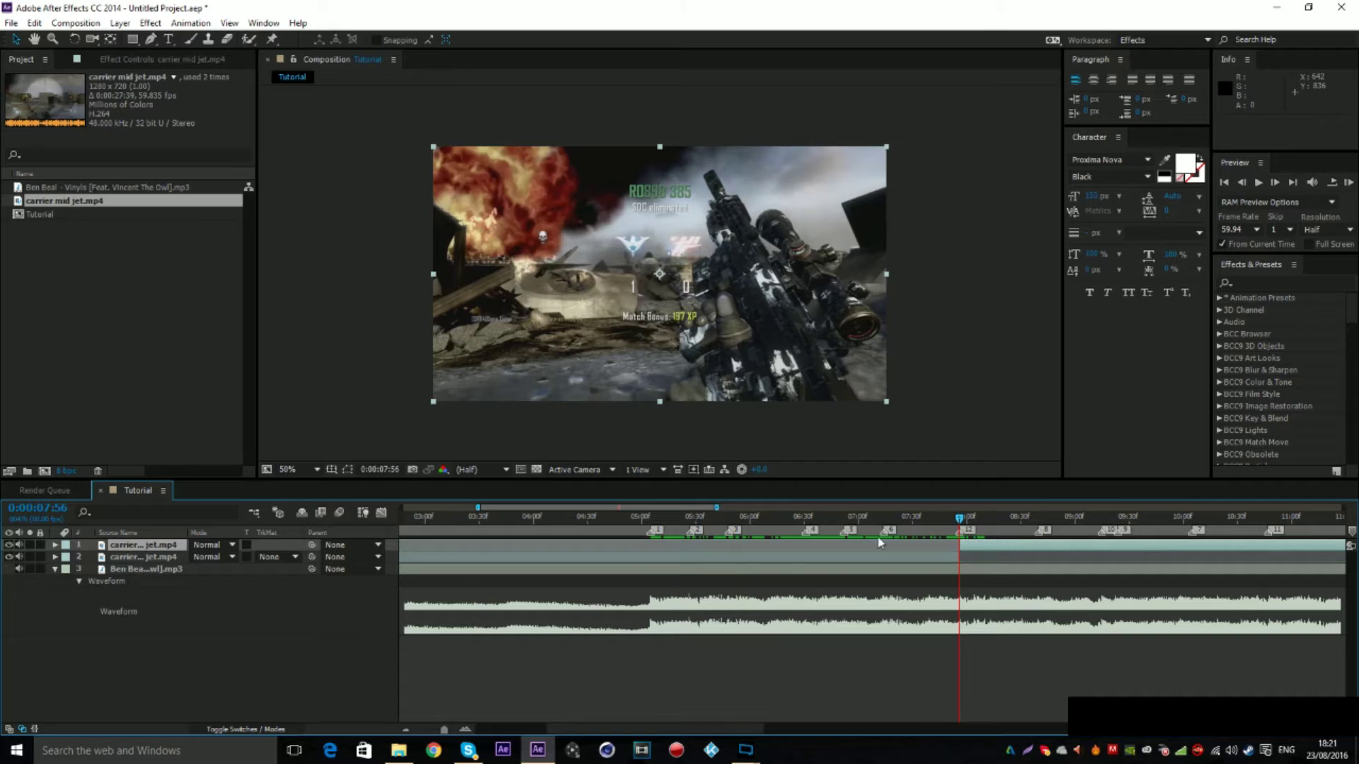
left_click(668, 518)
left_click(664, 556)
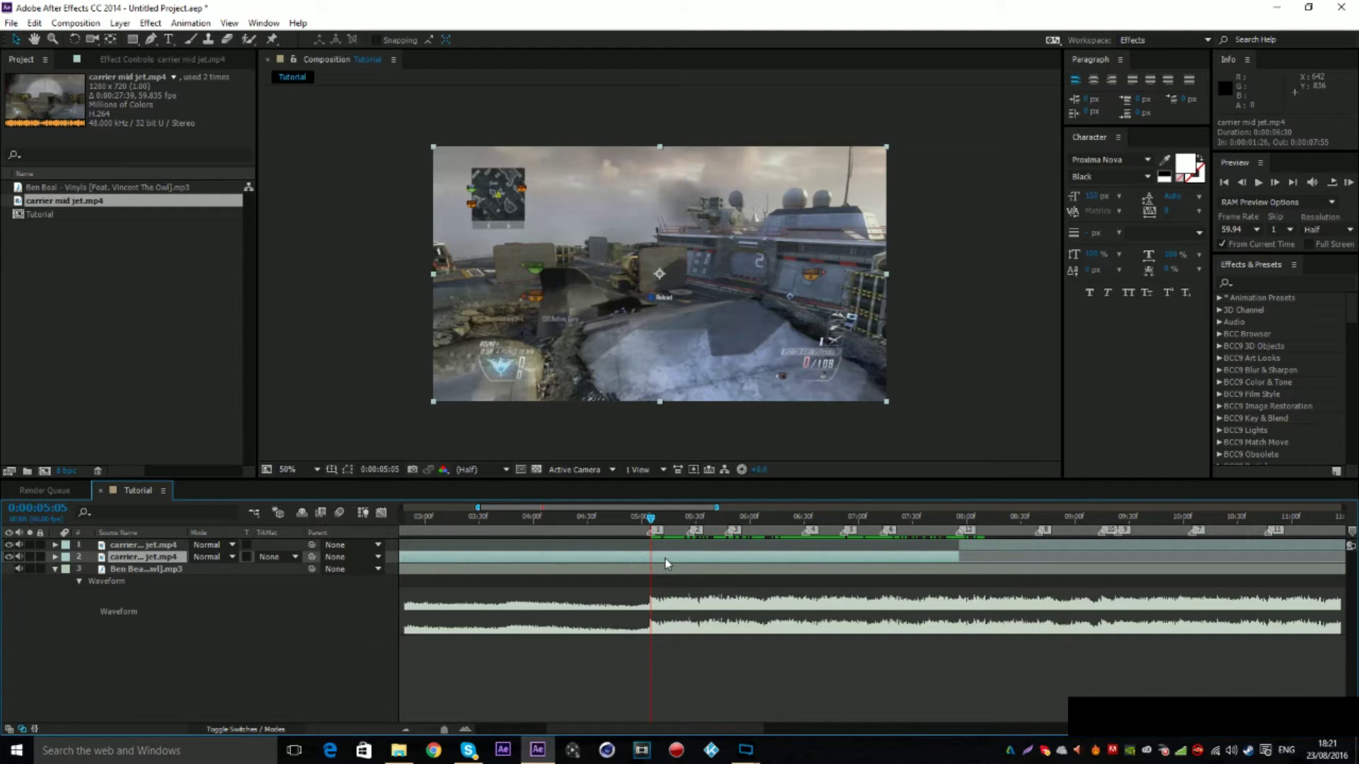
key("alt+bracketleft")
left_click(673, 639)
left_click(644, 520)
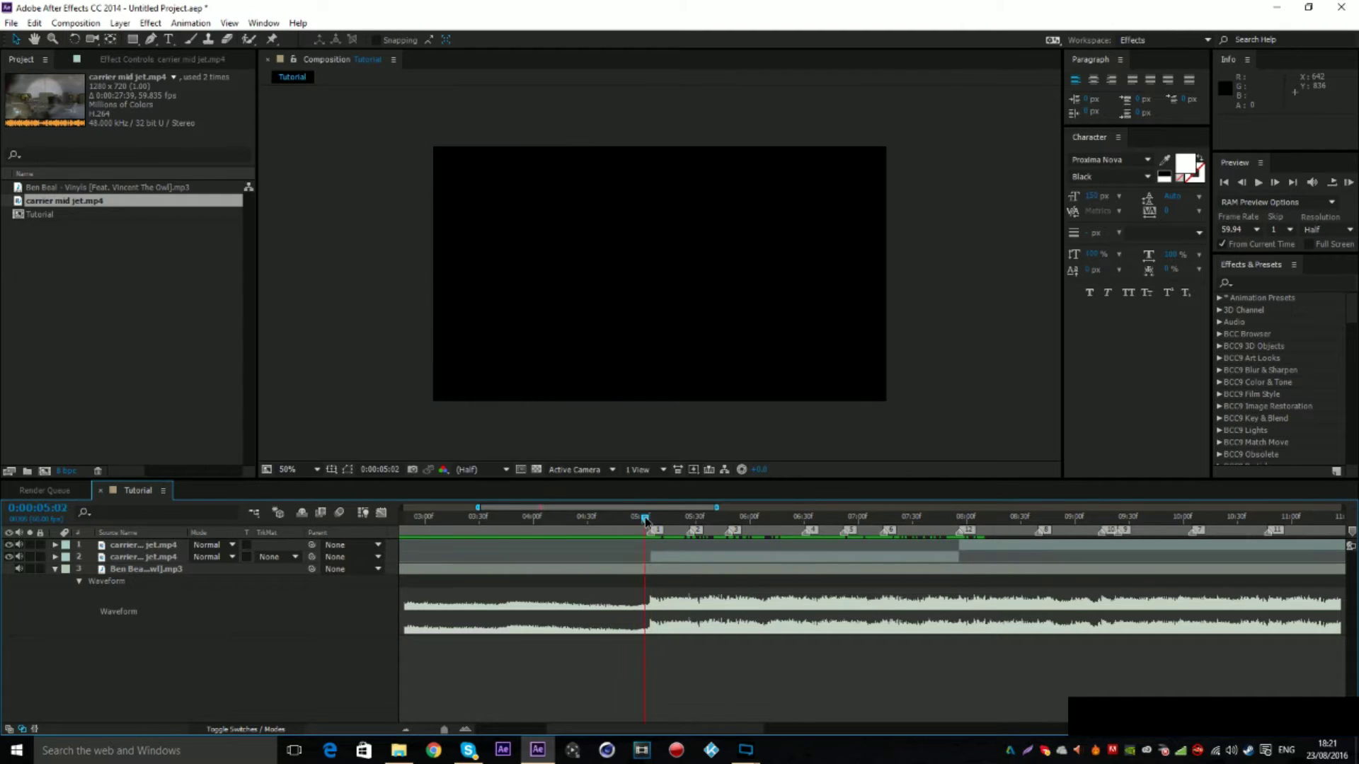
left_click_drag(644, 520, 881, 544)
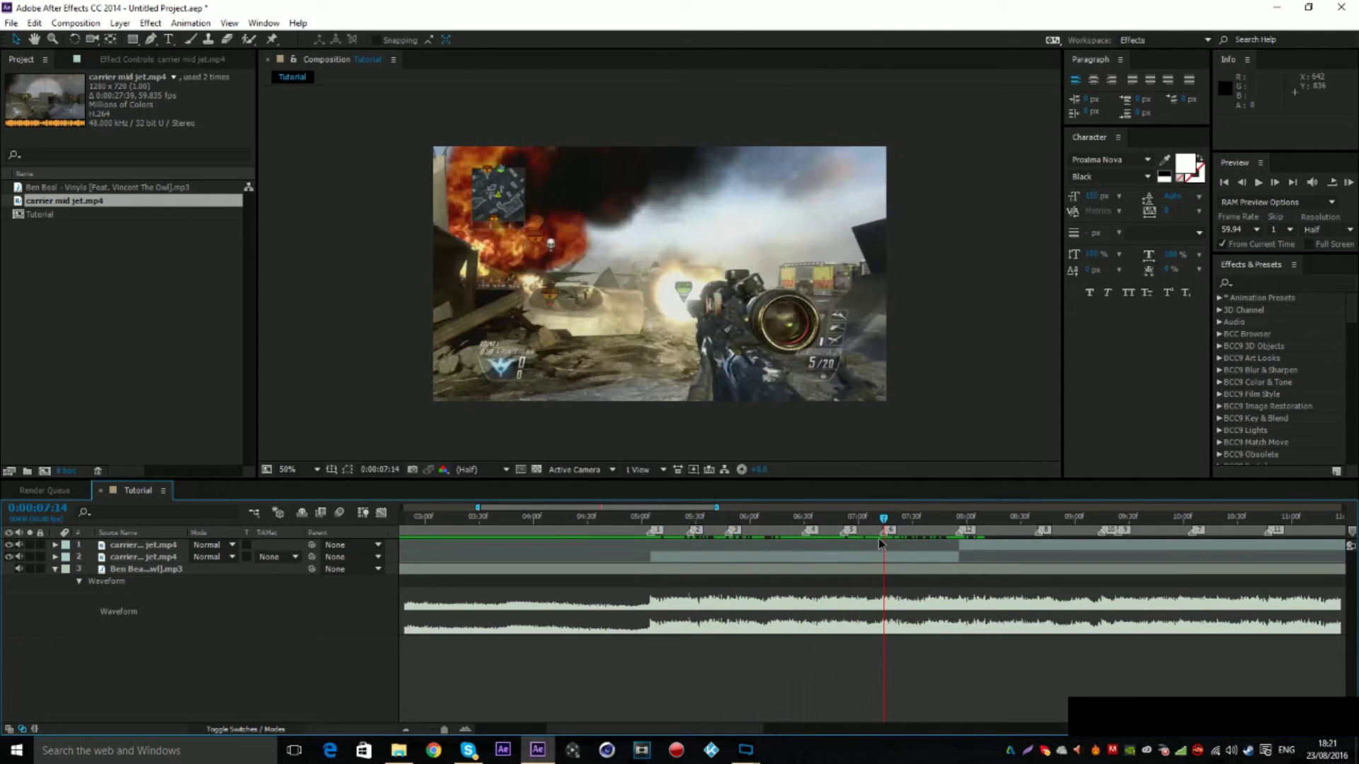
Step: Enable Time Remapping on the trimmed clip piece and mute both clip layers' audio
left_click(877, 557)
right_click(877, 558)
mouse_move(968, 270)
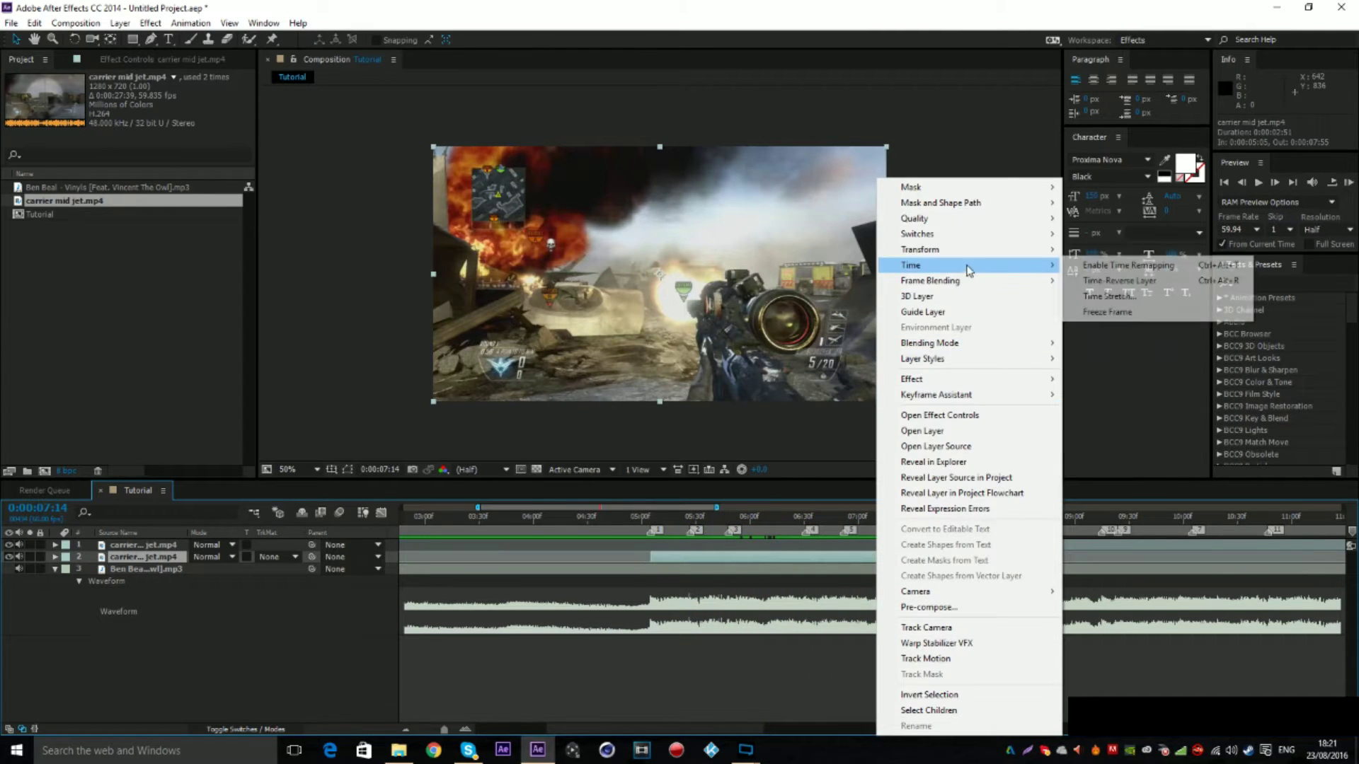
left_click(1113, 272)
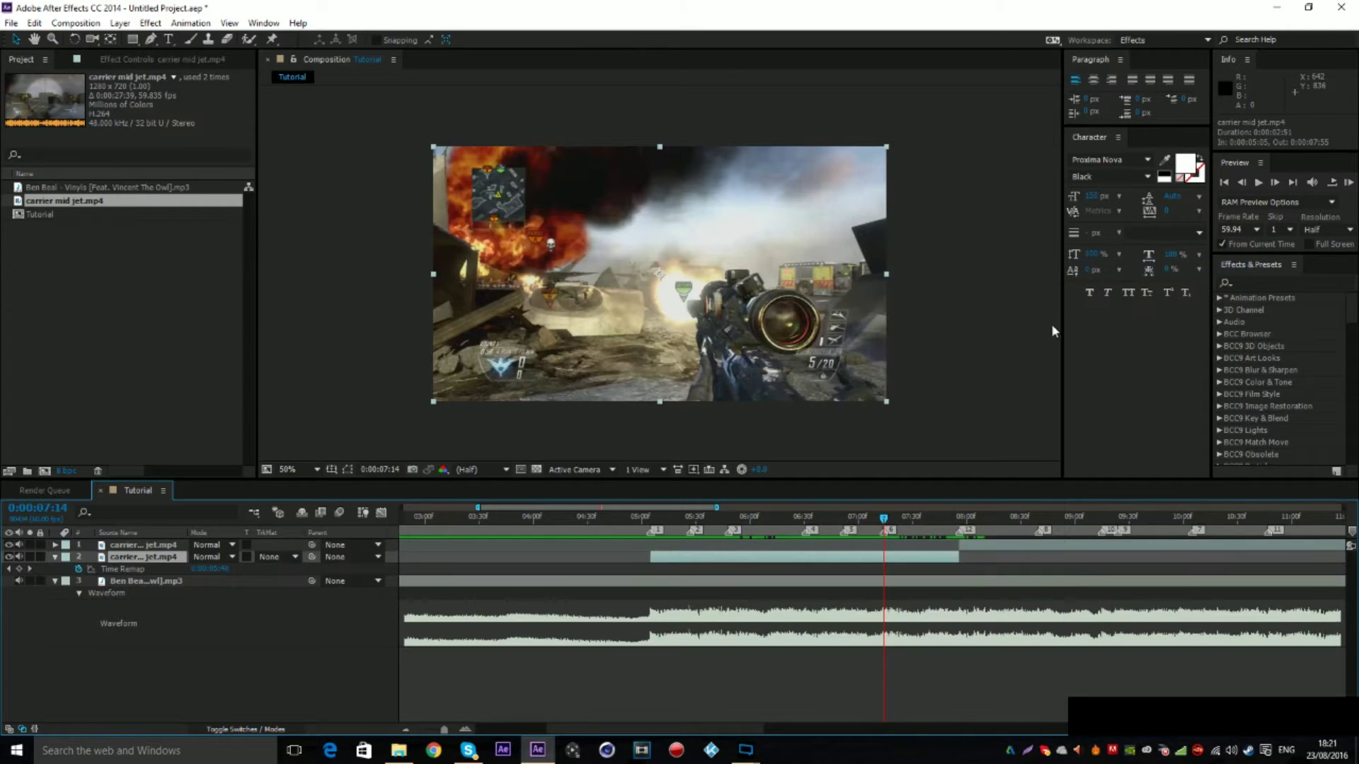
left_click(20, 545)
left_click(19, 557)
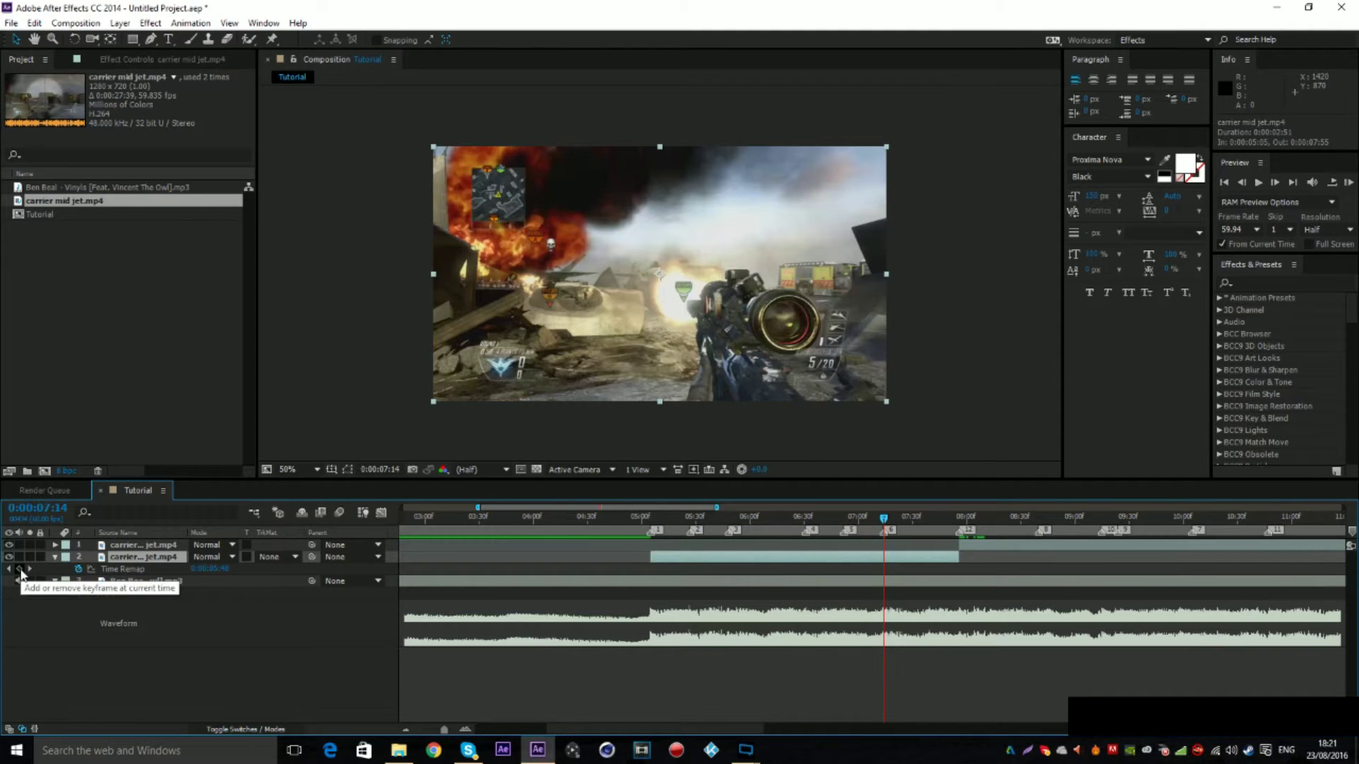
Step: Add Time Remap keyframes at 7:14, 5:05, 5:27, 5:48, 6:31 and 6:52
left_click(19, 569)
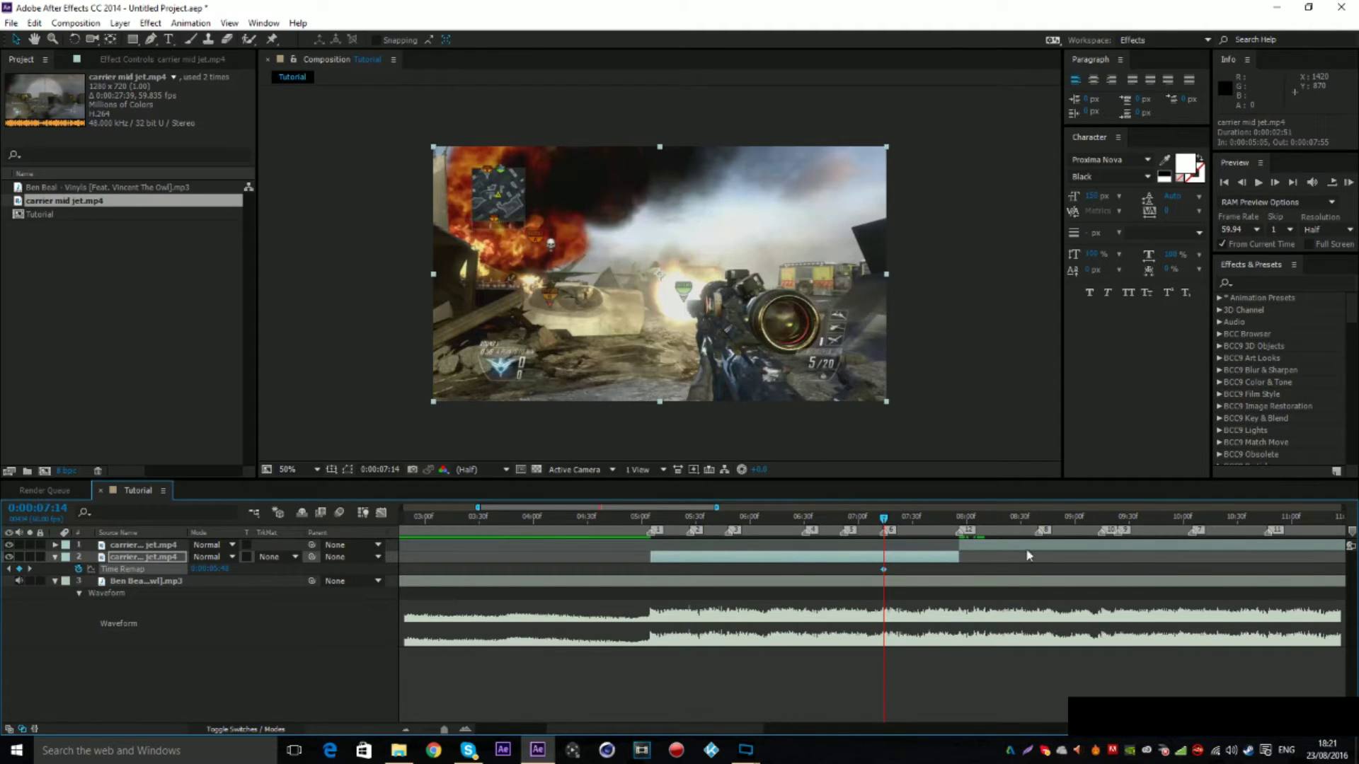
left_click(658, 522)
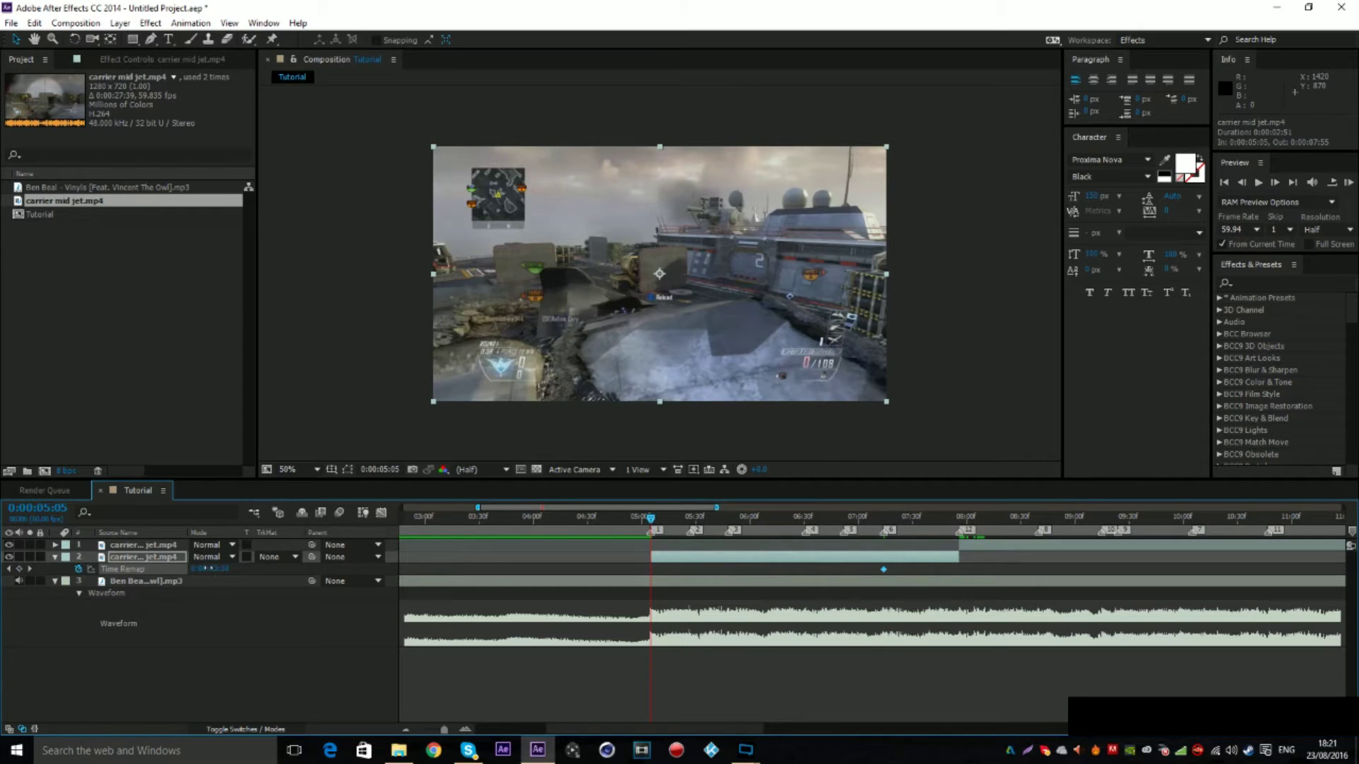
left_click_drag(202, 569, 200, 568)
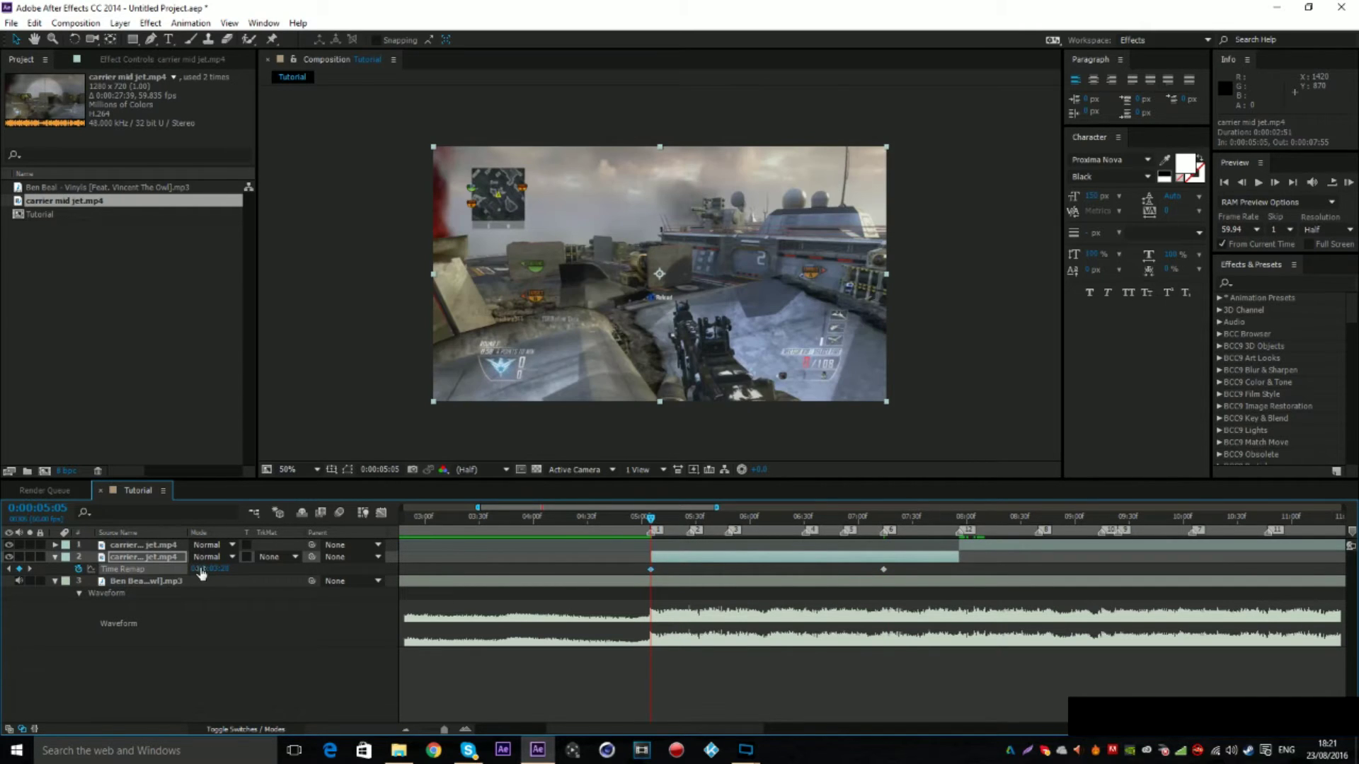
left_click(692, 522)
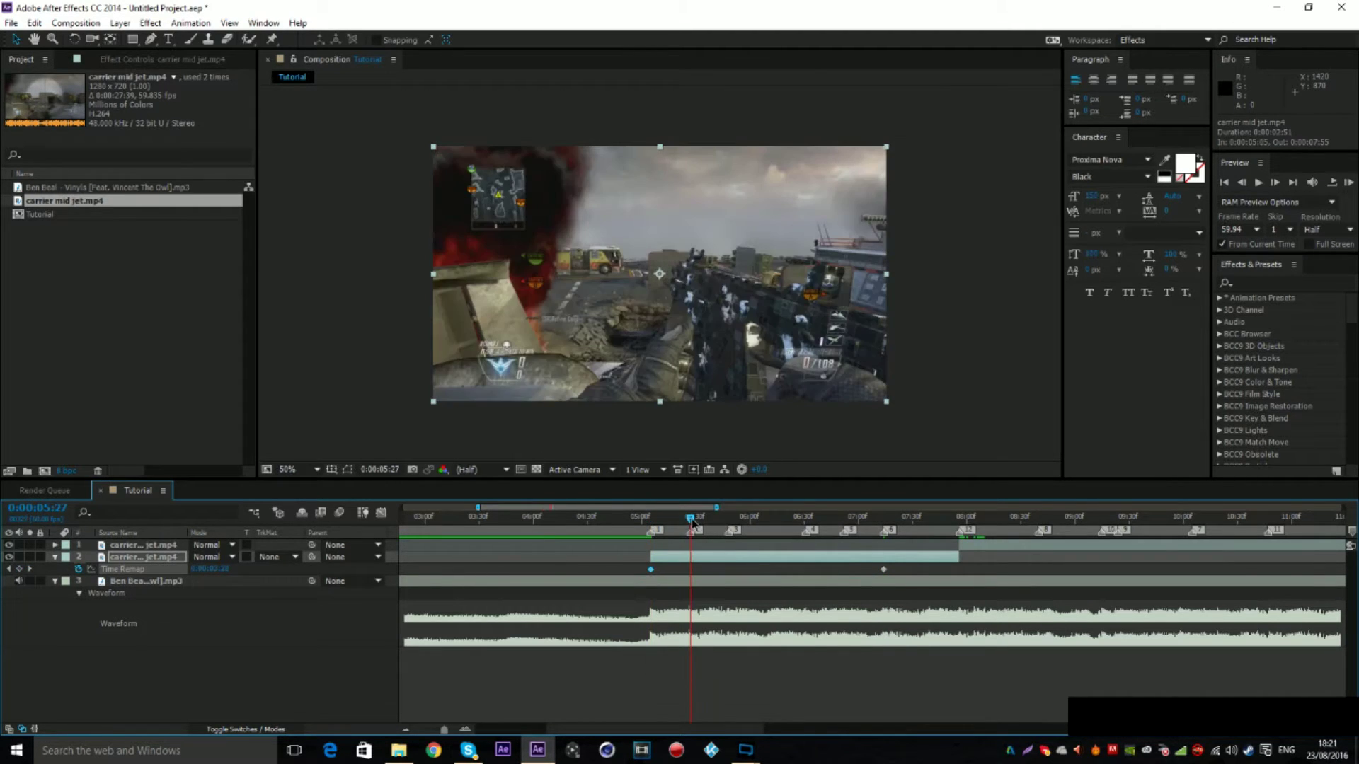
left_click(19, 569)
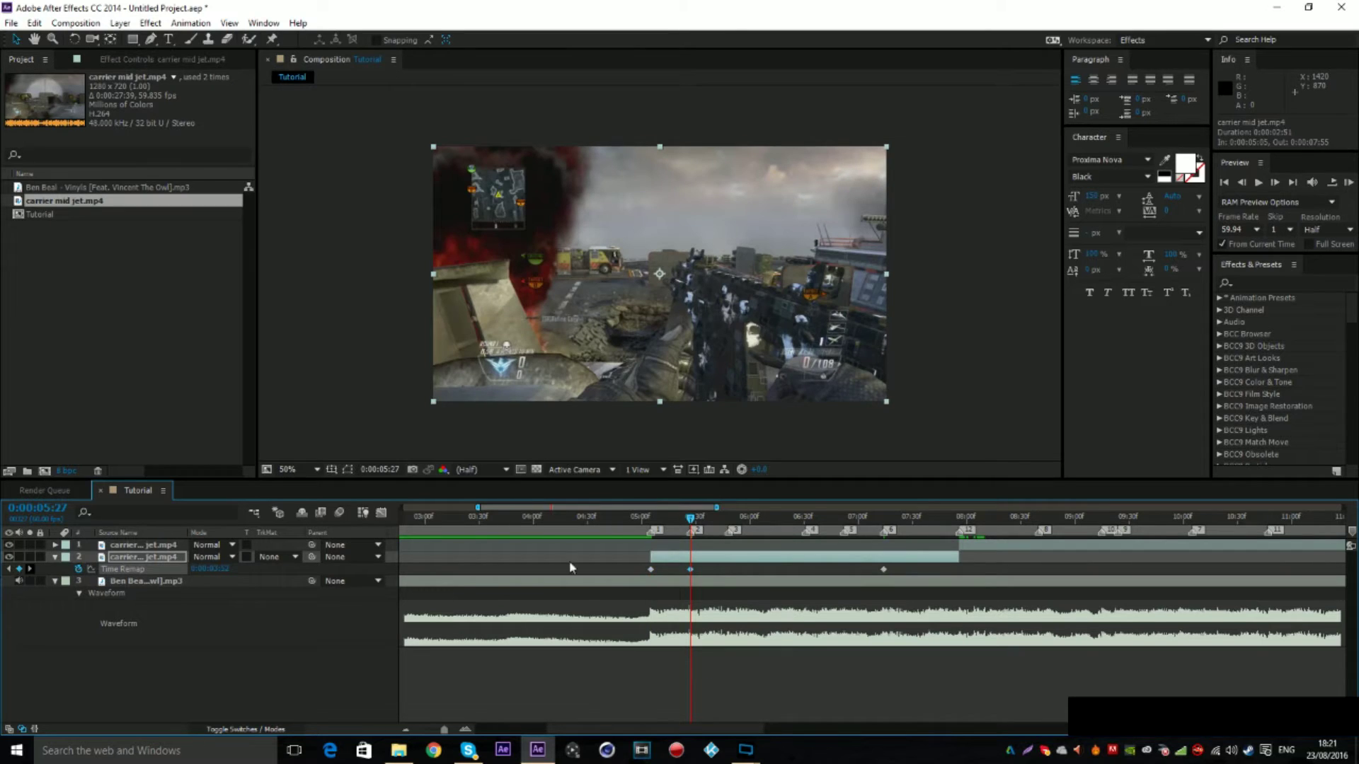
left_click(728, 521)
left_click(20, 568)
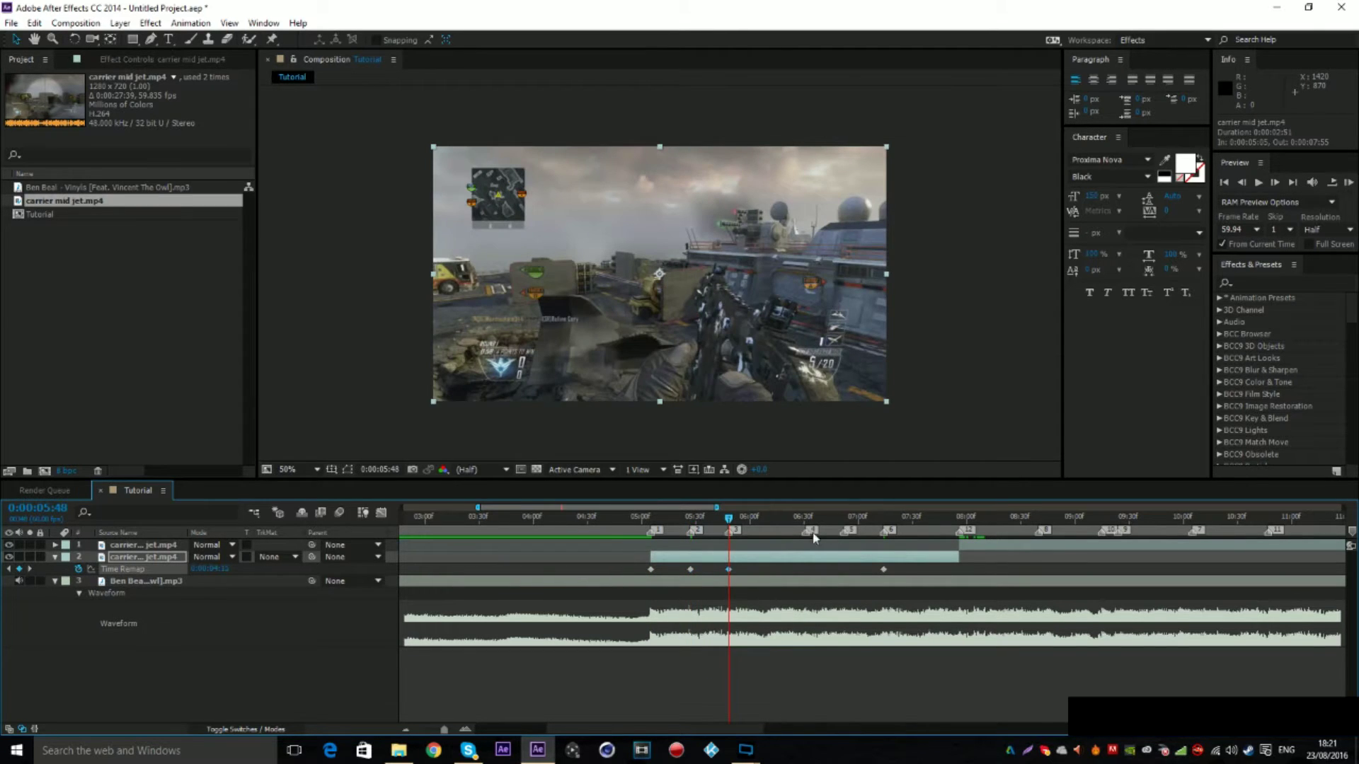
left_click(805, 521)
left_click(19, 568)
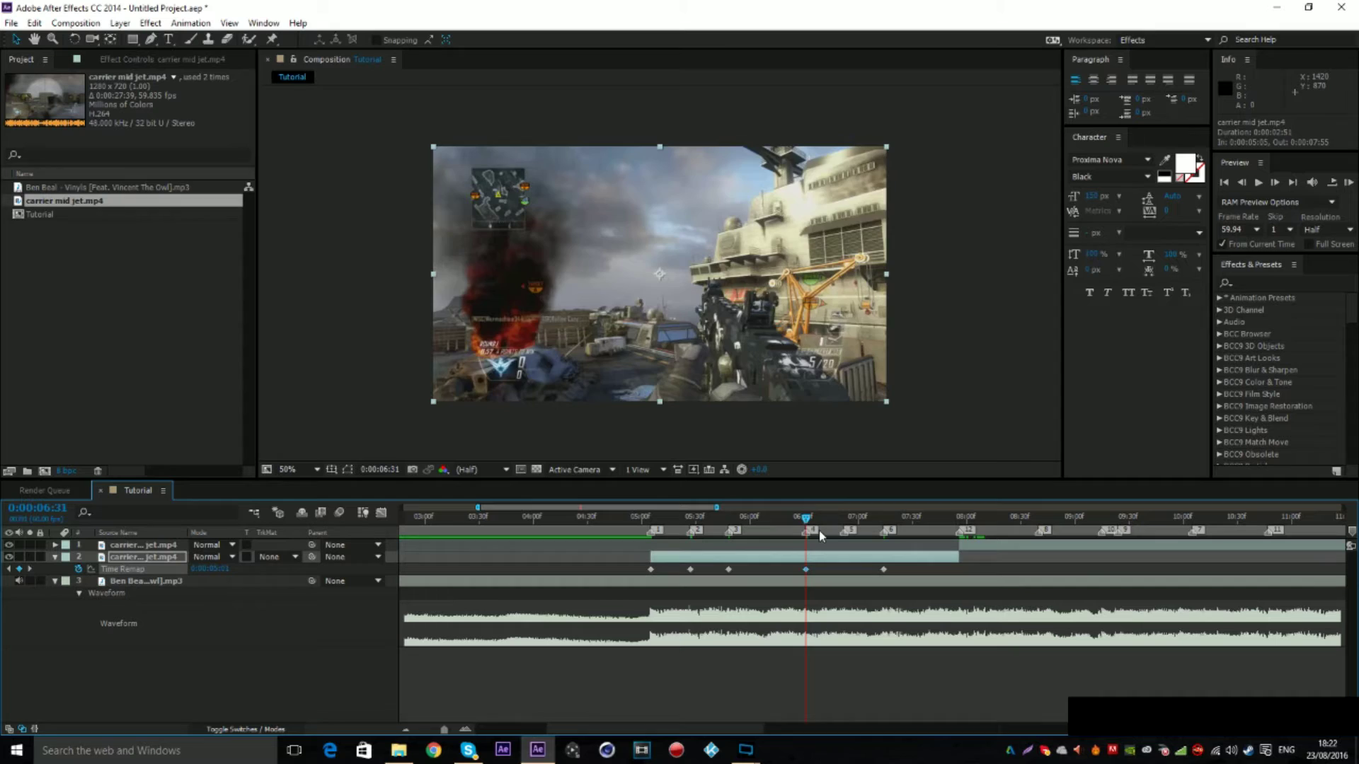
left_click(845, 521)
left_click(19, 568)
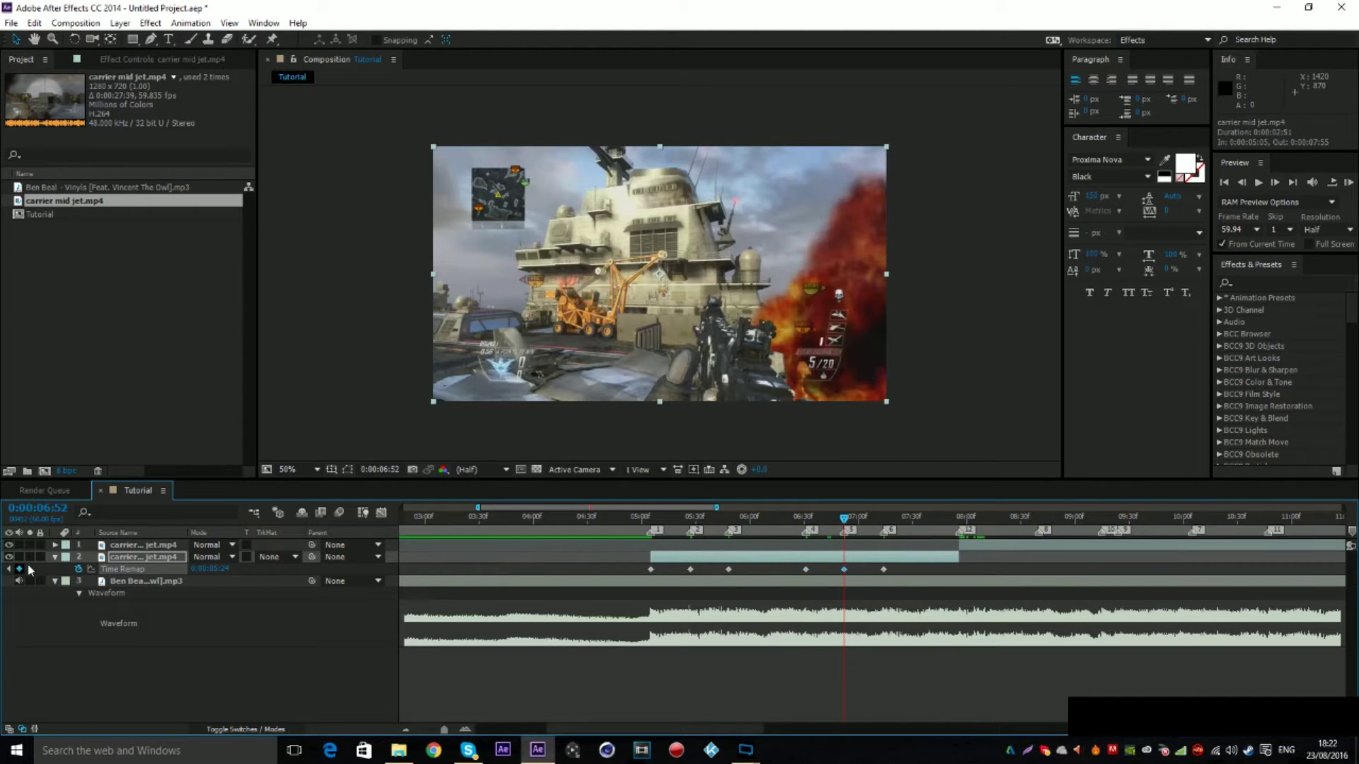
Step: Set the Time Remap value at 0:00:07:55, then scrub and preview the retimed footage
left_click(956, 522)
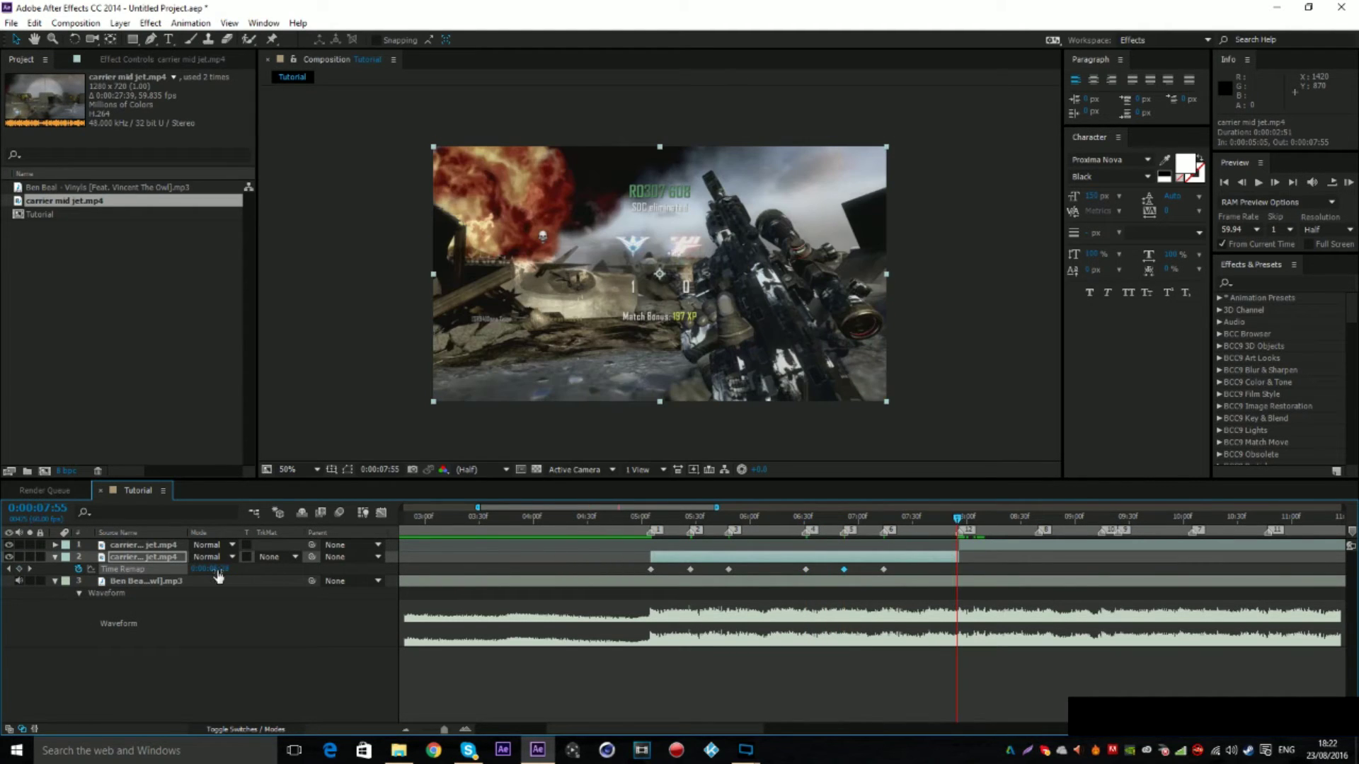
left_click_drag(216, 569, 222, 569)
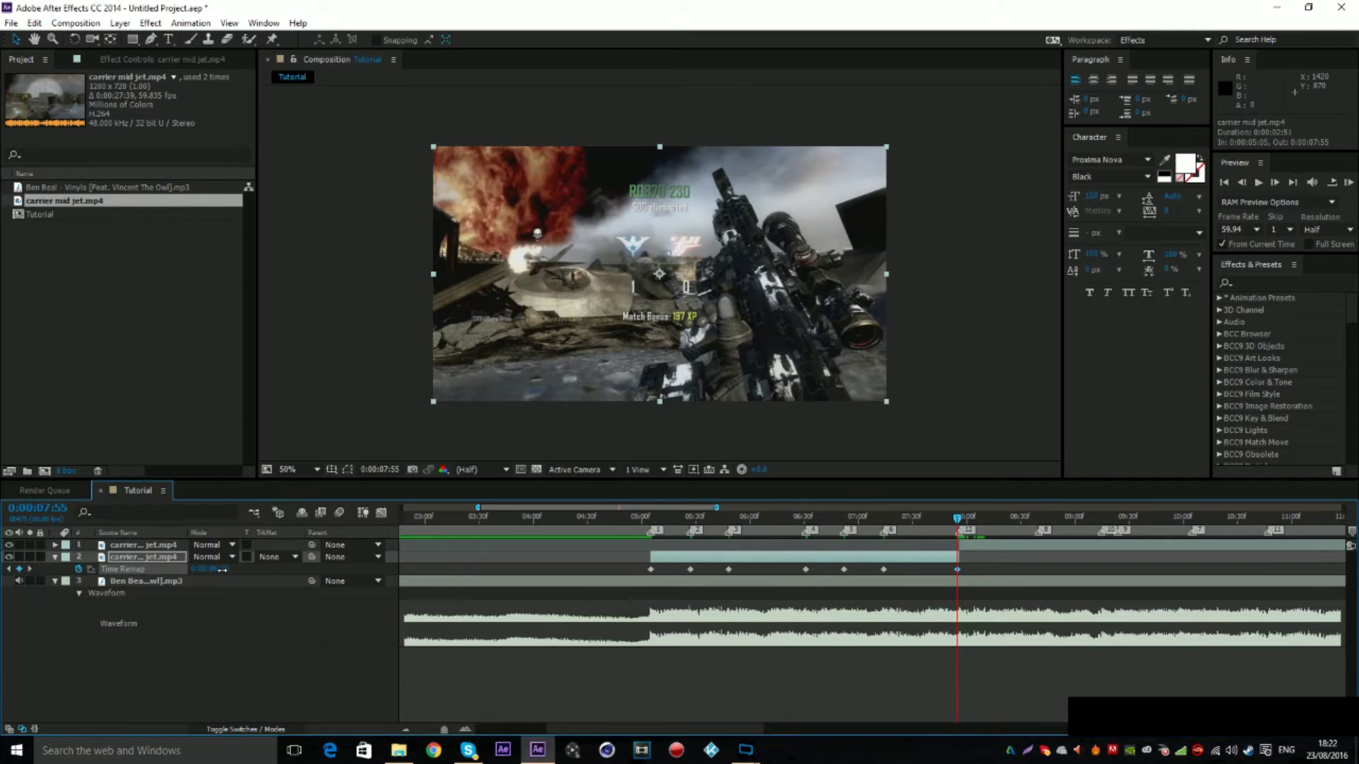
left_click(920, 520)
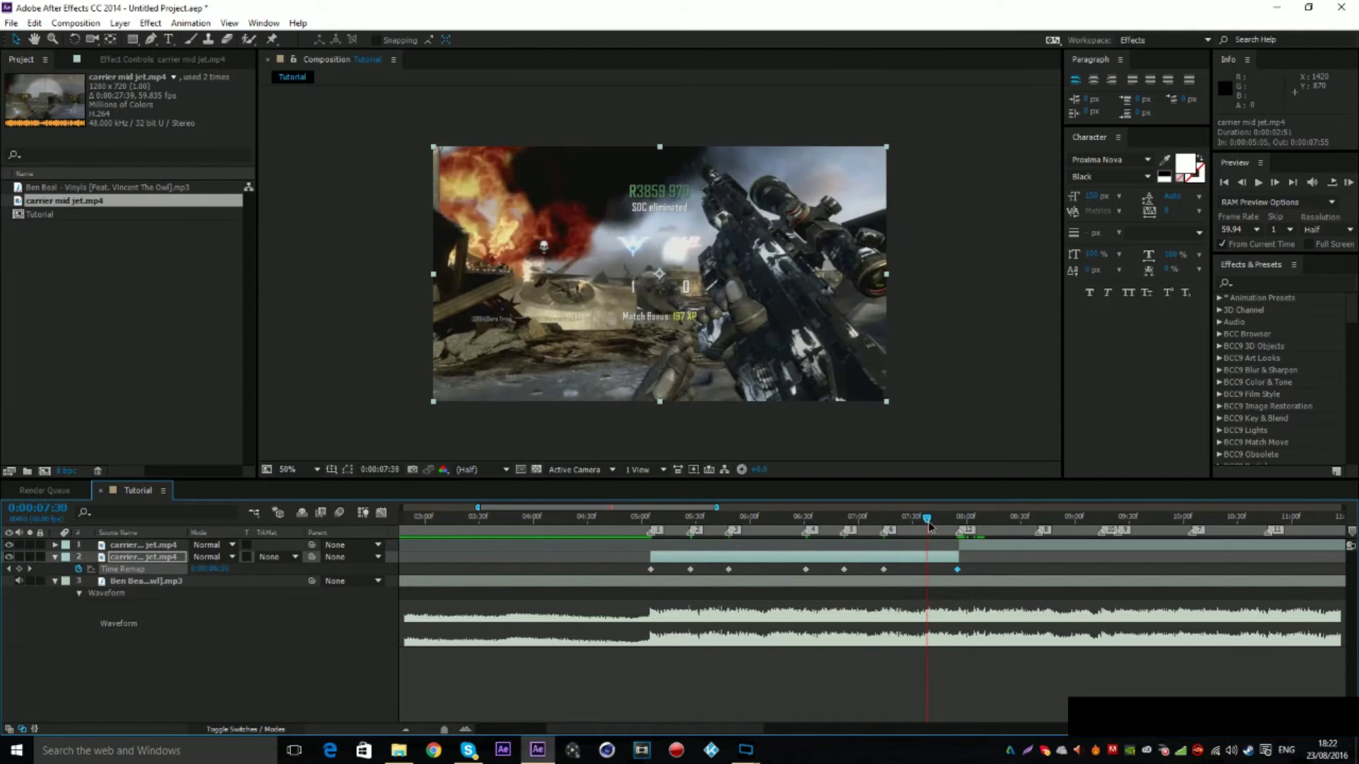
left_click_drag(929, 526, 910, 546)
key("space")
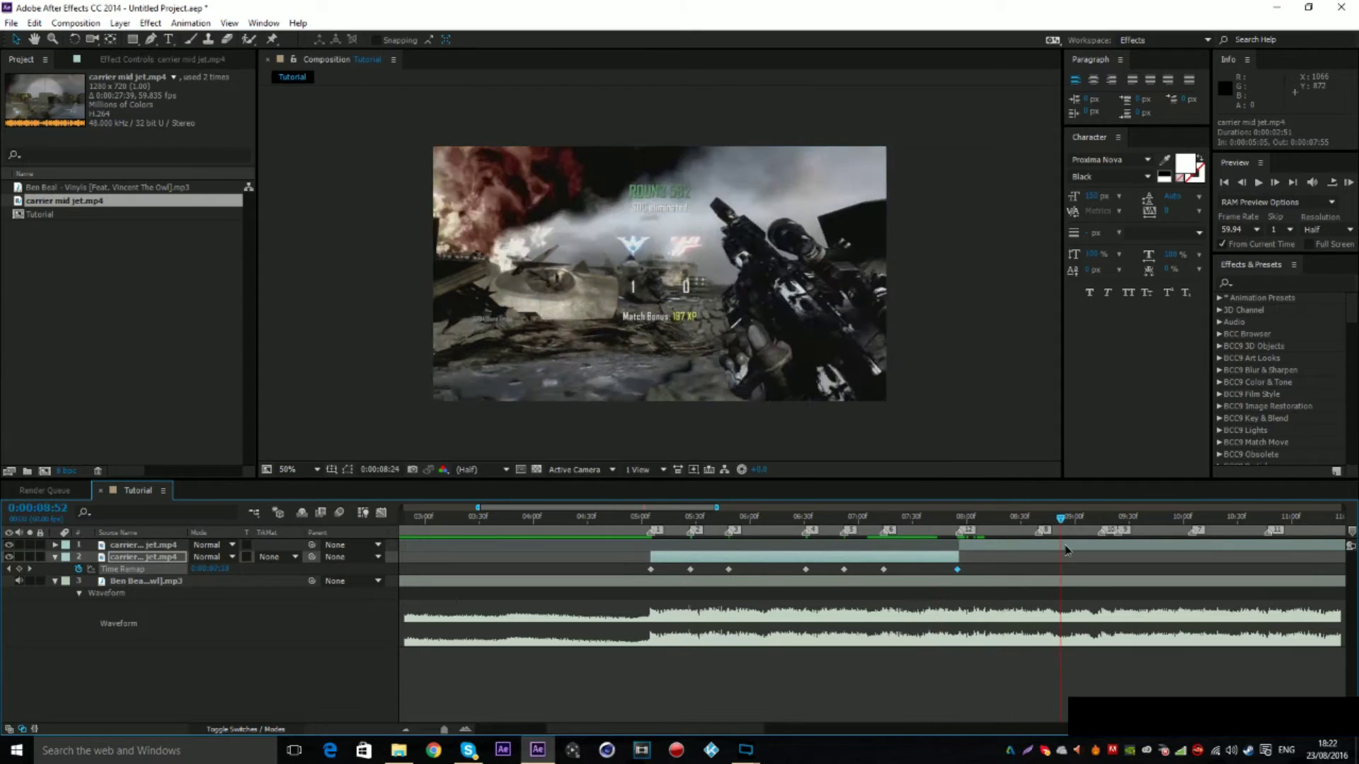
Step: Stop the preview and apply Easy Ease to all the Time Remap keyframes
key("space")
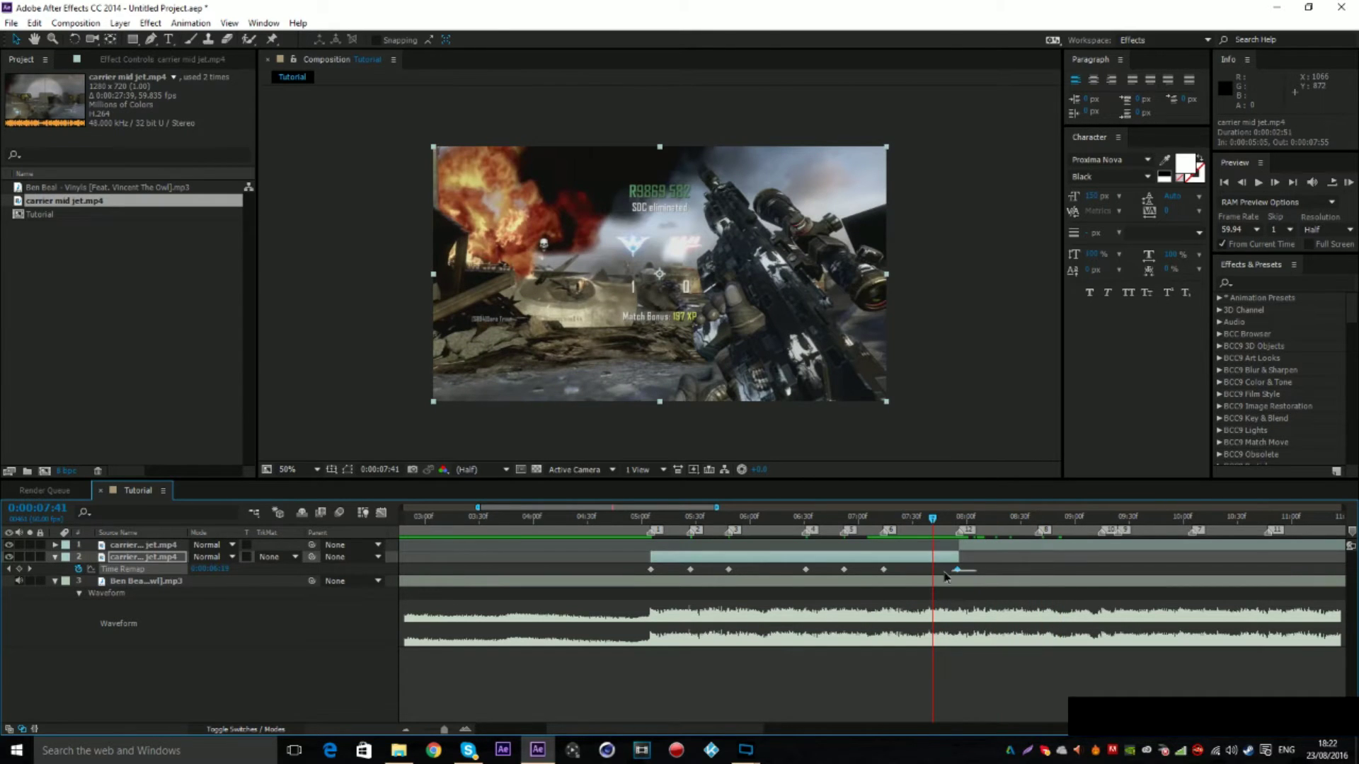
left_click_drag(944, 577, 676, 577)
key("F9")
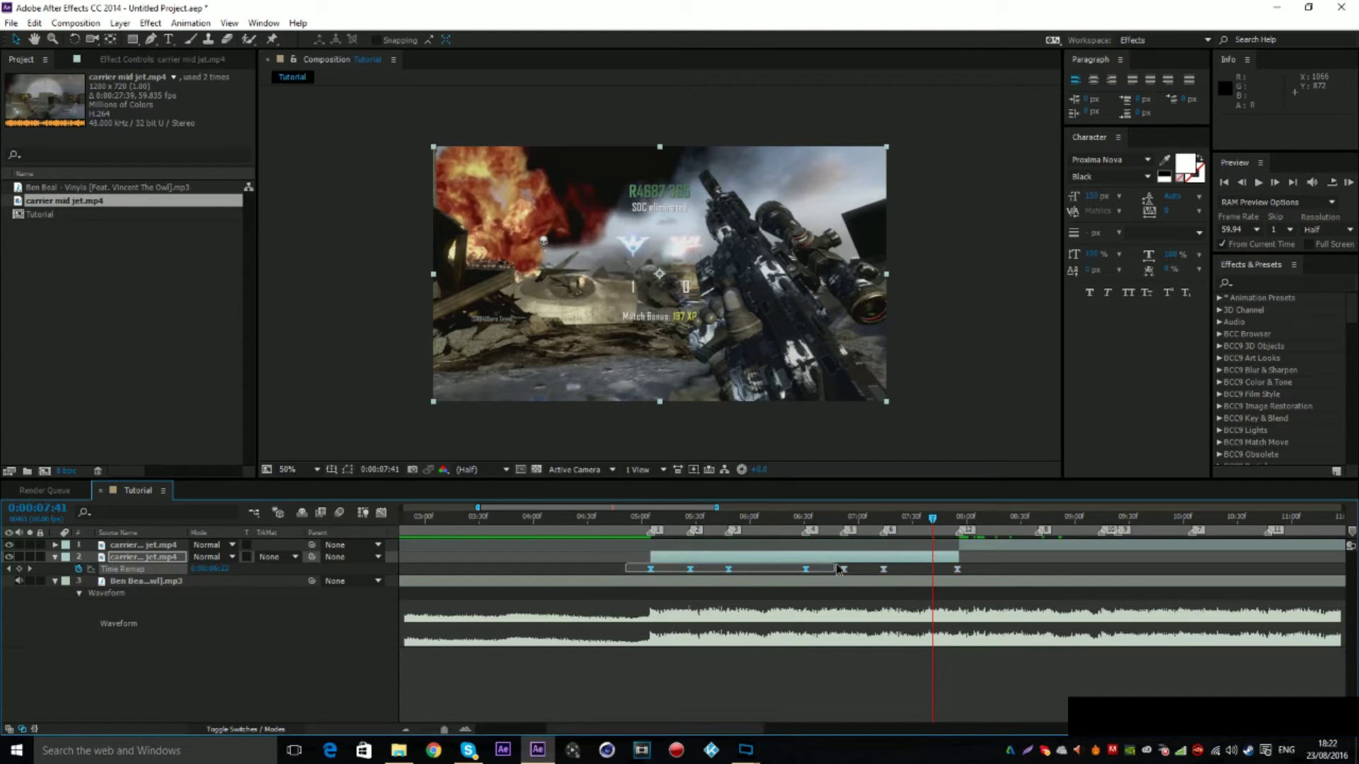
left_click_drag(1036, 570, 643, 573)
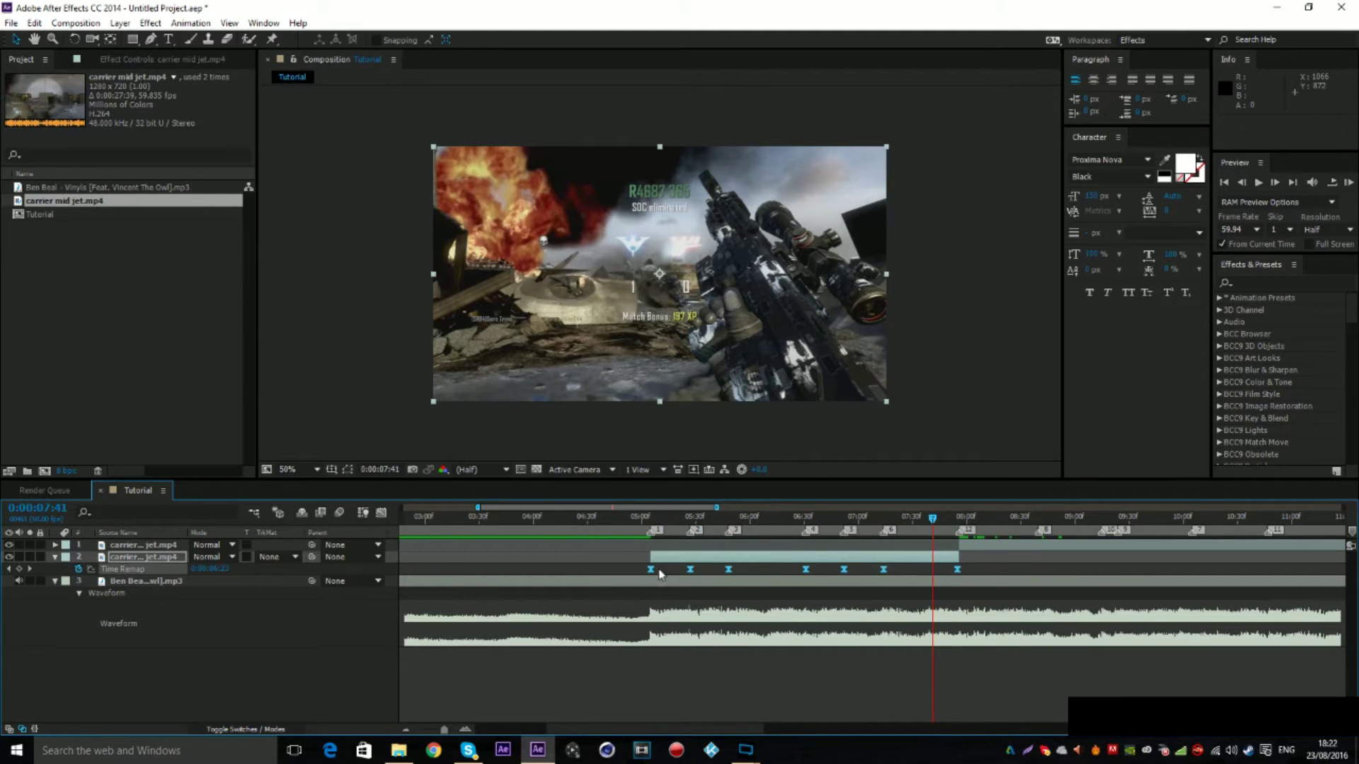
right_click(650, 571)
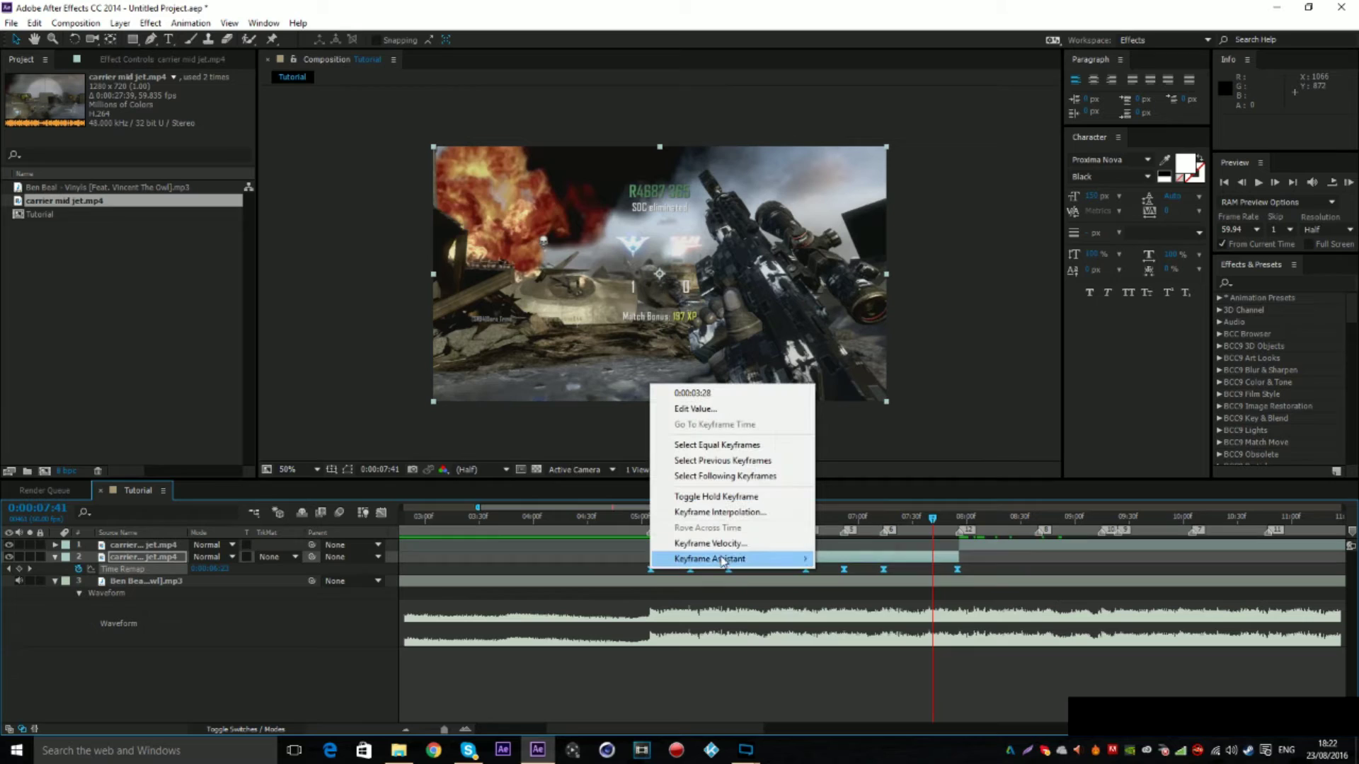
mouse_move(741, 567)
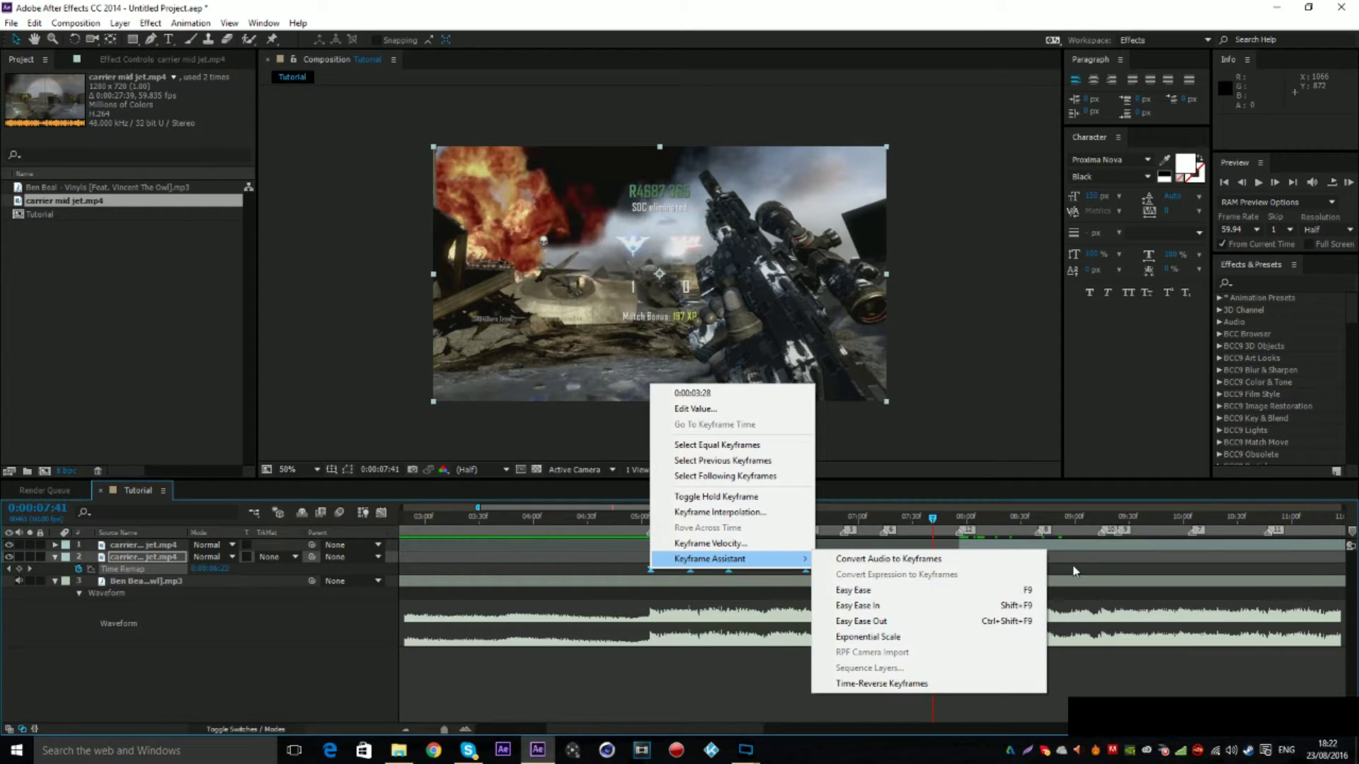
left_click(870, 592)
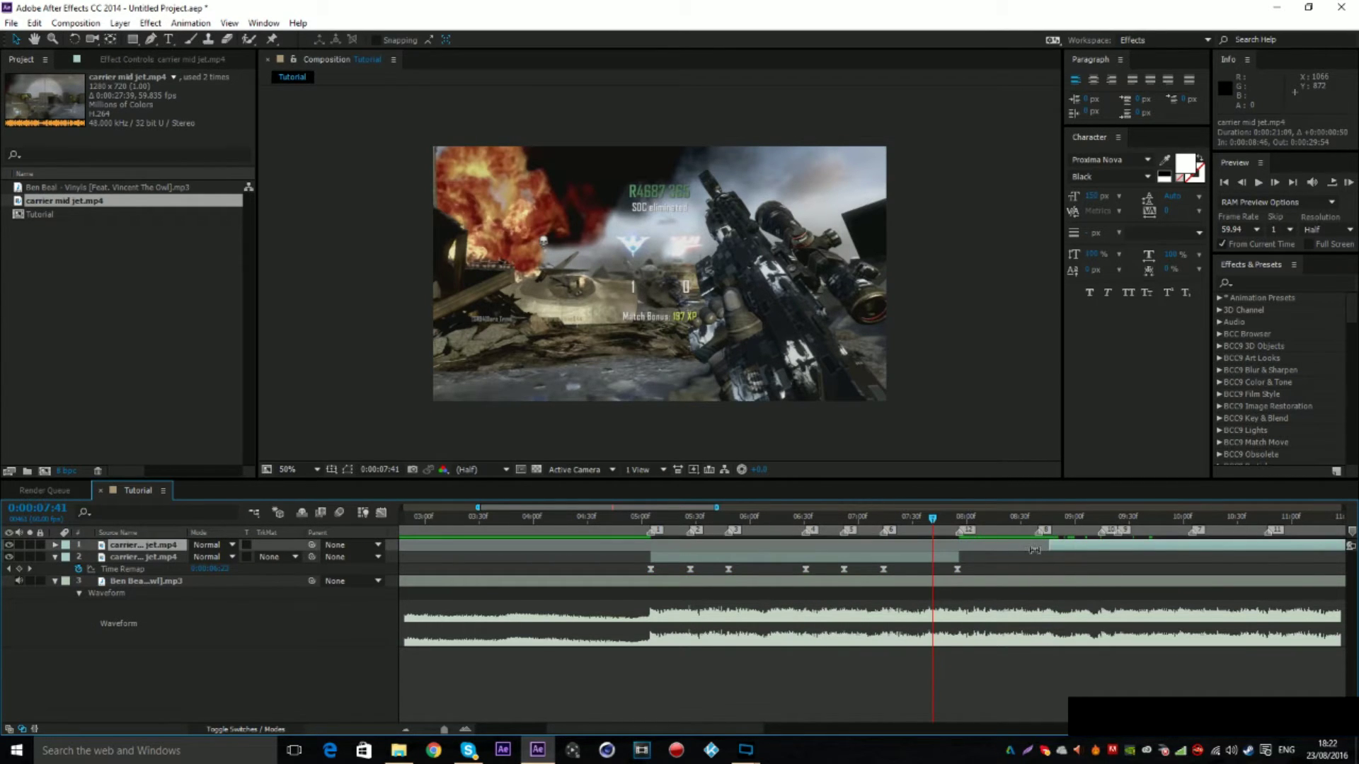
Step: Show the second layer's Time Remap in the Graph Editor, zoomed in, with the first two keyframes selected
left_click(1009, 559)
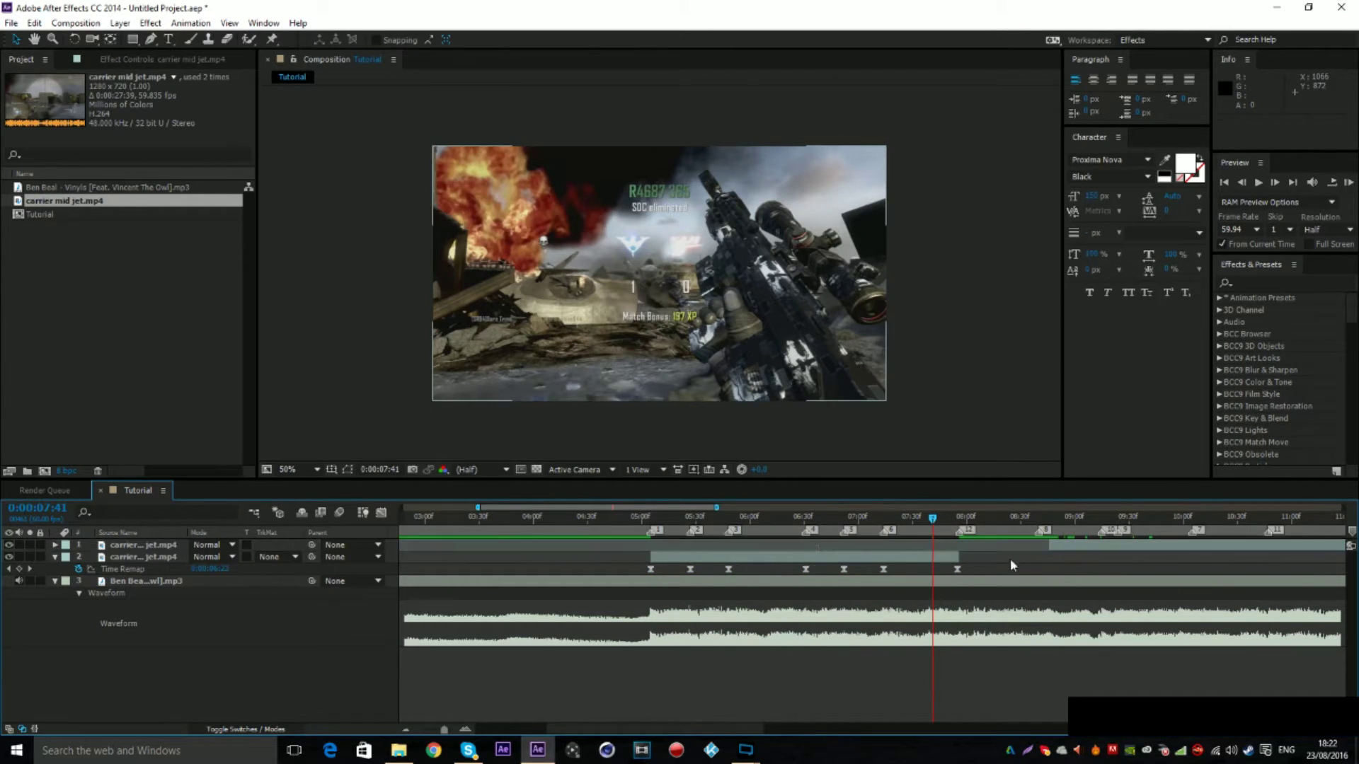
left_click(141, 570)
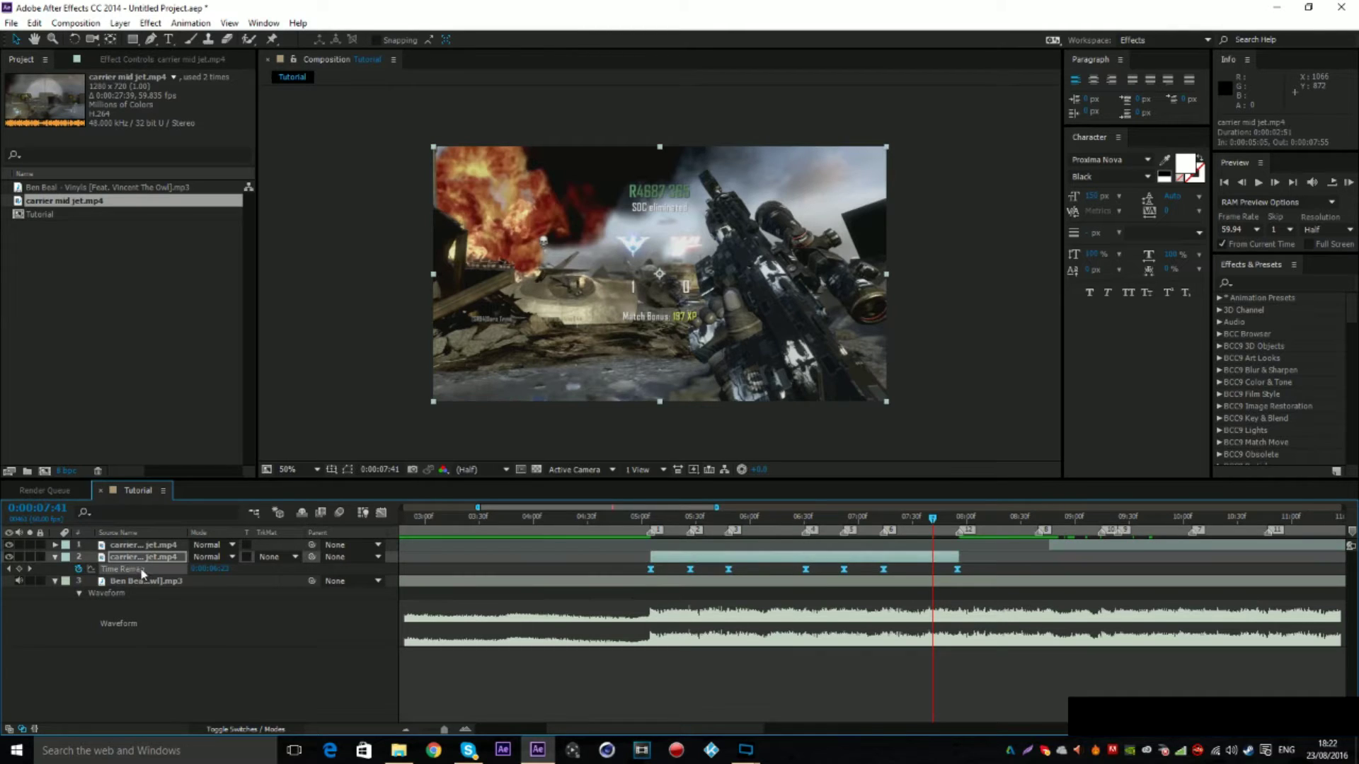
left_click(381, 513)
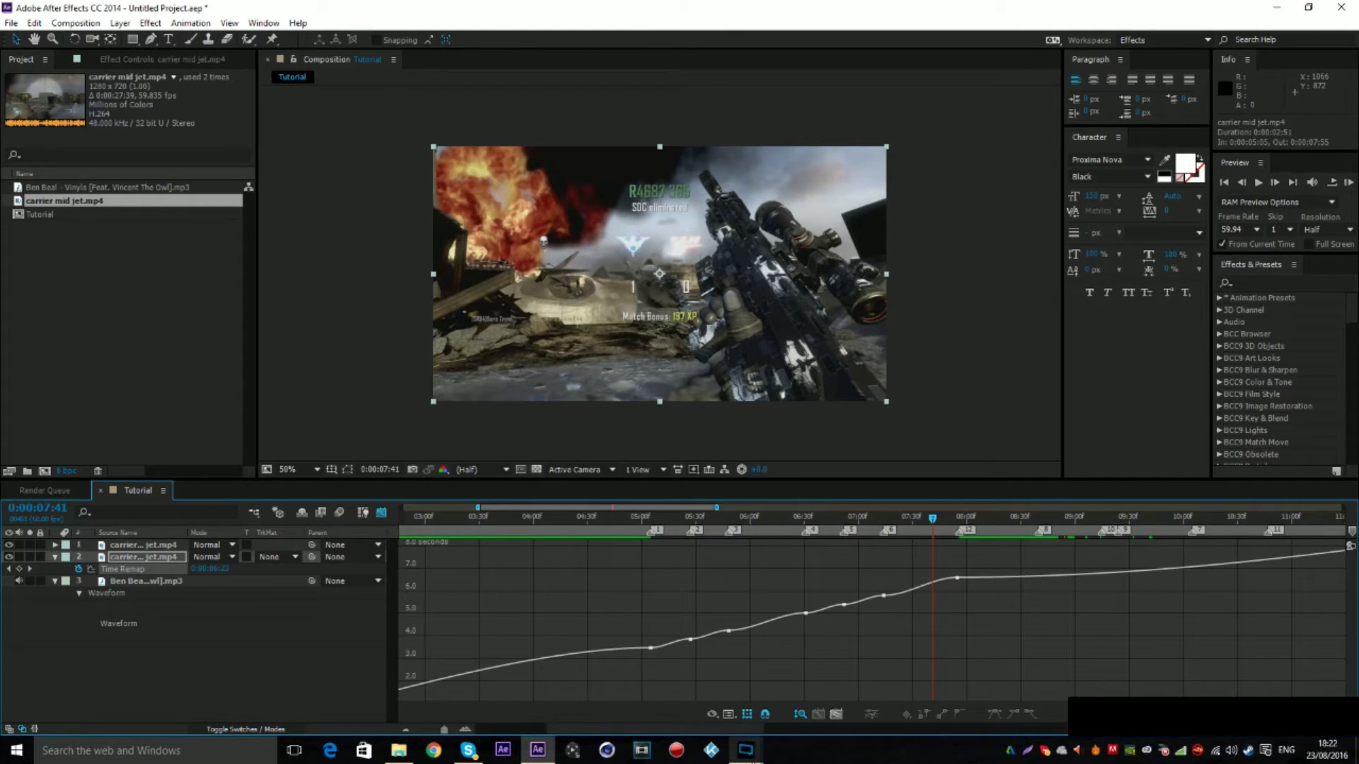
mouse_move(752, 761)
left_click(477, 728)
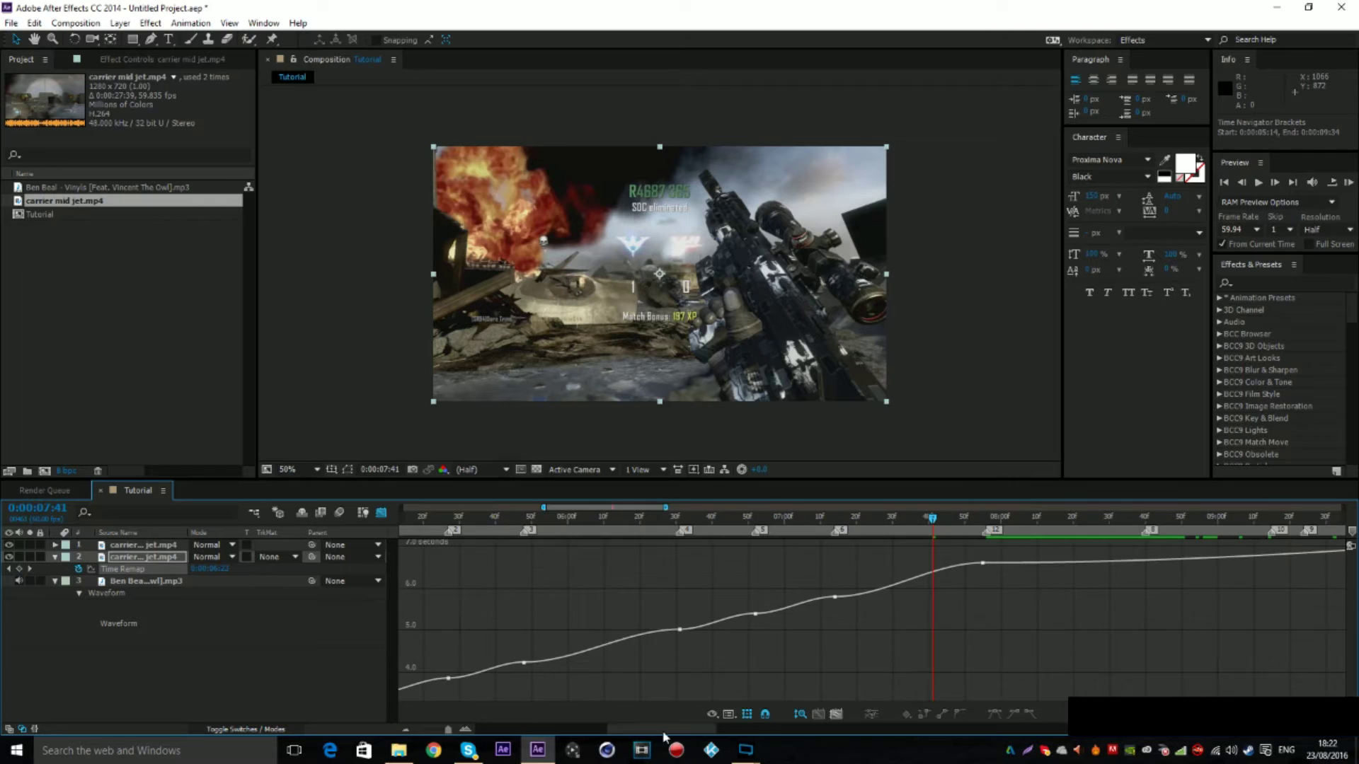
left_click_drag(664, 731, 637, 732)
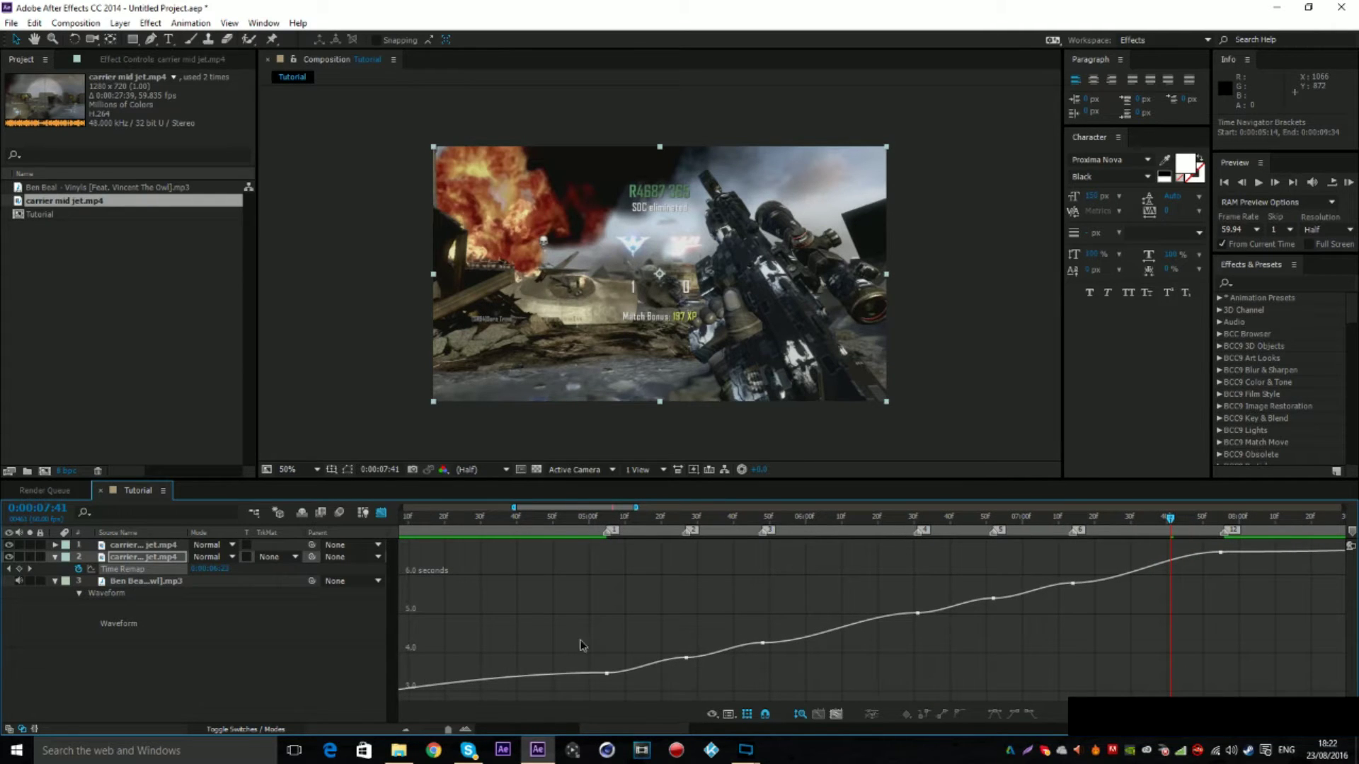
left_click_drag(572, 636, 700, 690)
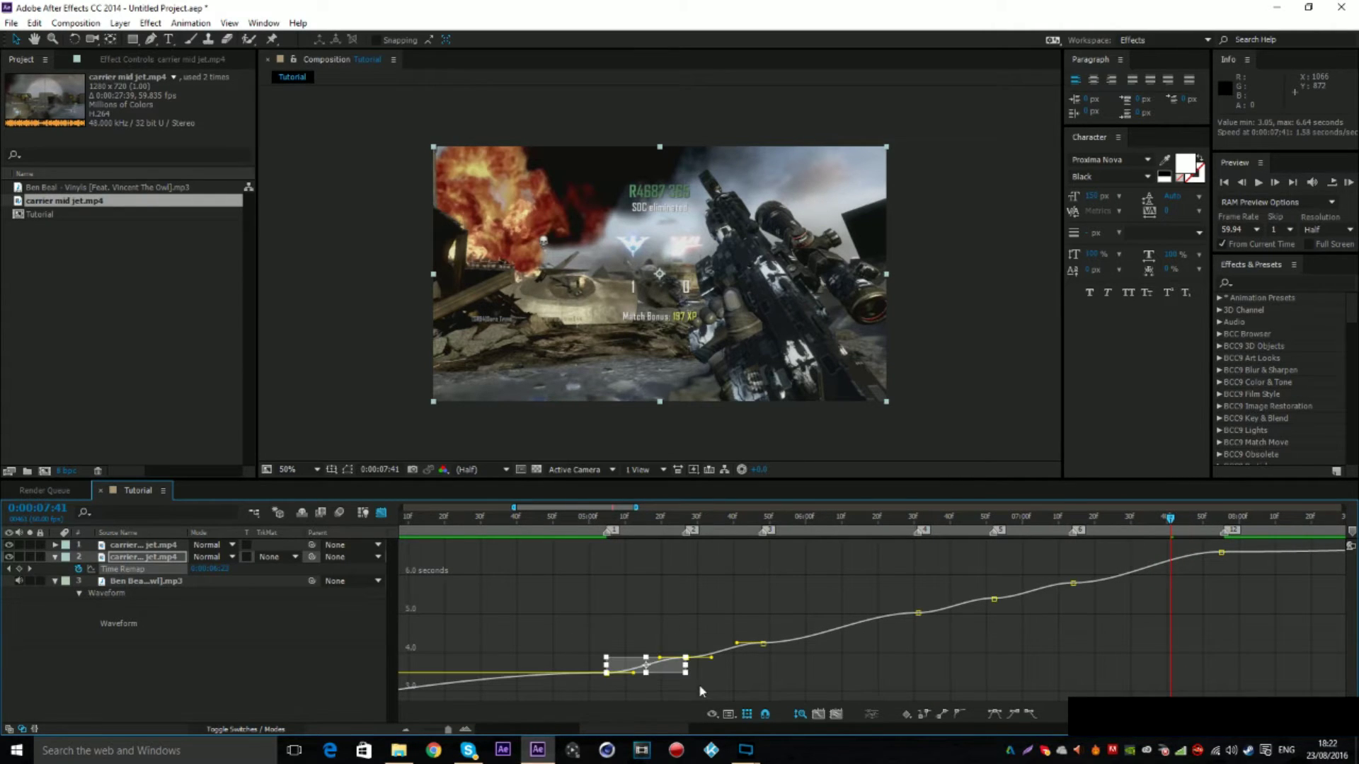
Step: Fit the selected keyframes to view and steepen the bezier handles around keyframes 1 through 3
left_click(819, 715)
left_click(961, 660)
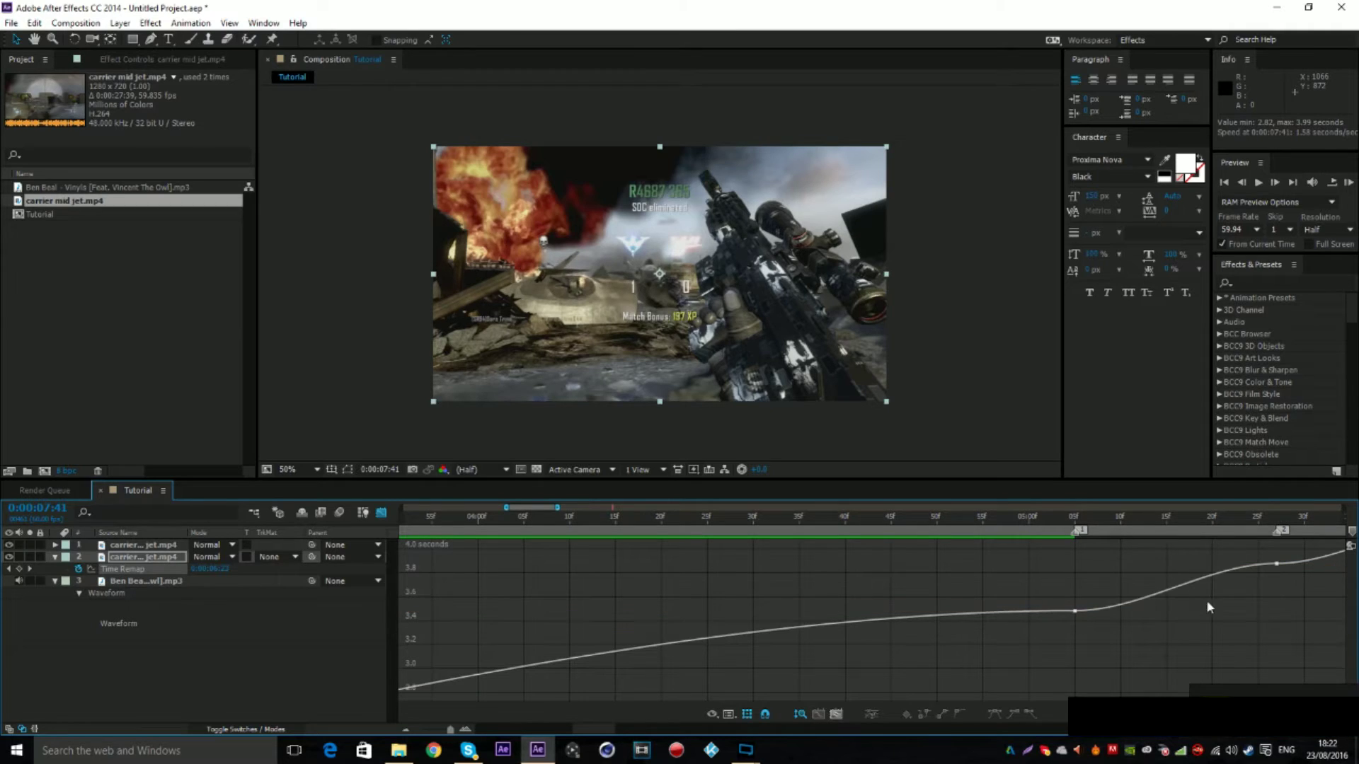
left_click_drag(1142, 612, 1101, 589)
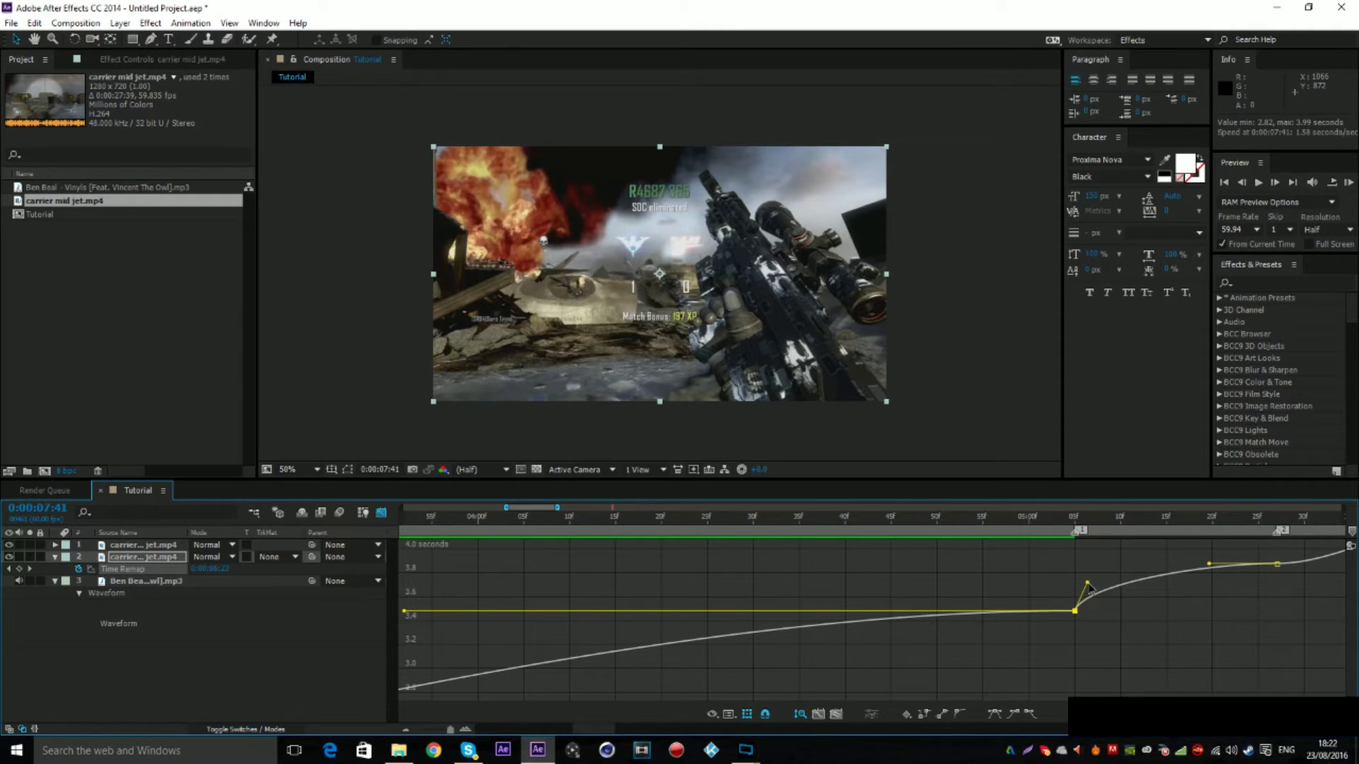
left_click_drag(1210, 564, 1275, 602)
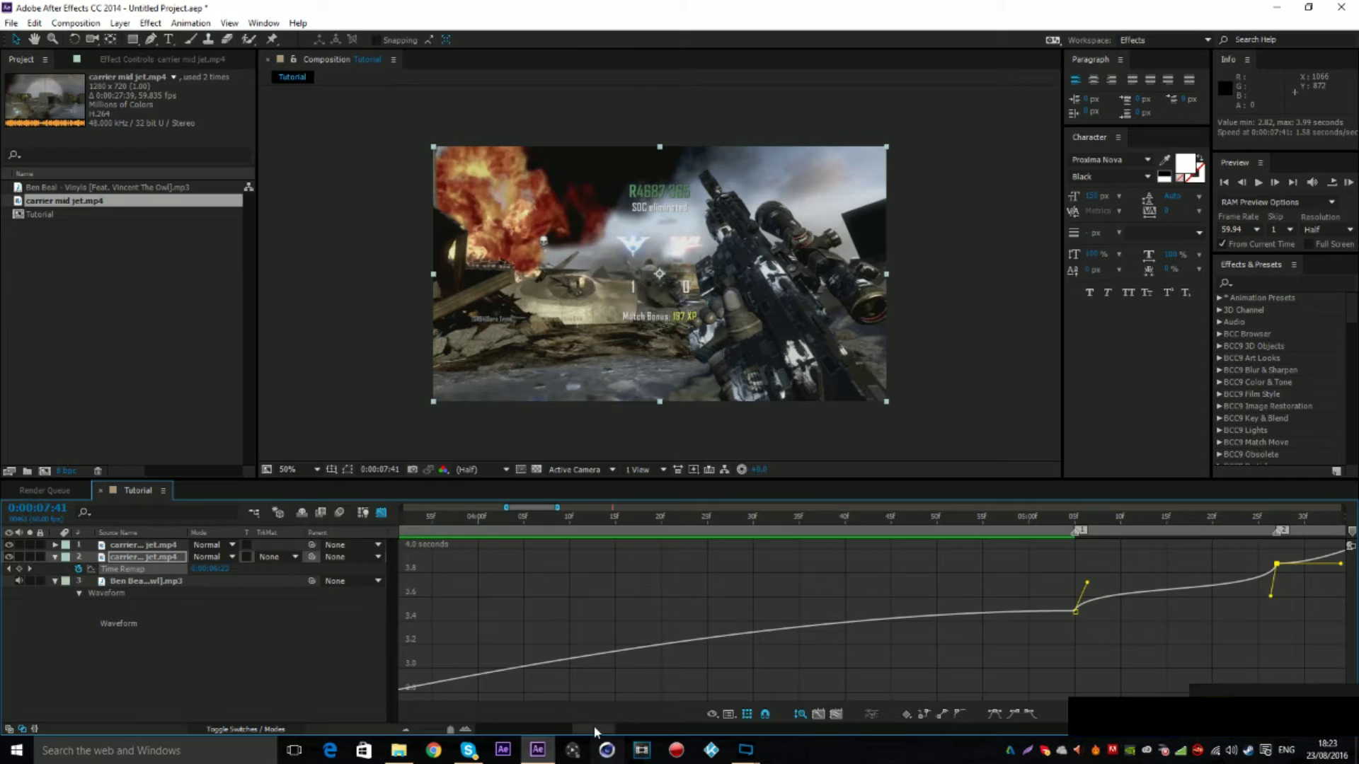
scroll(622, 734, "right", 10)
left_click_drag(831, 652, 777, 635)
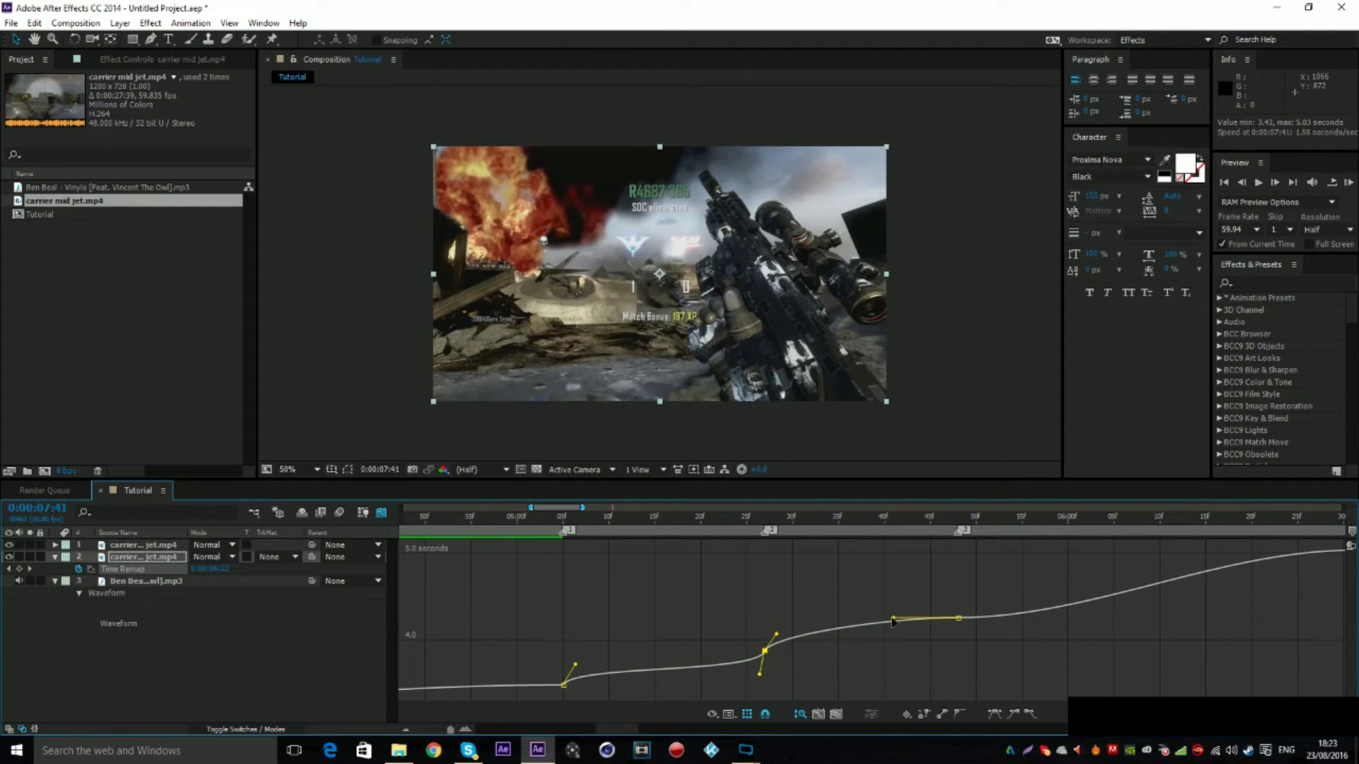
left_click_drag(893, 620, 958, 636)
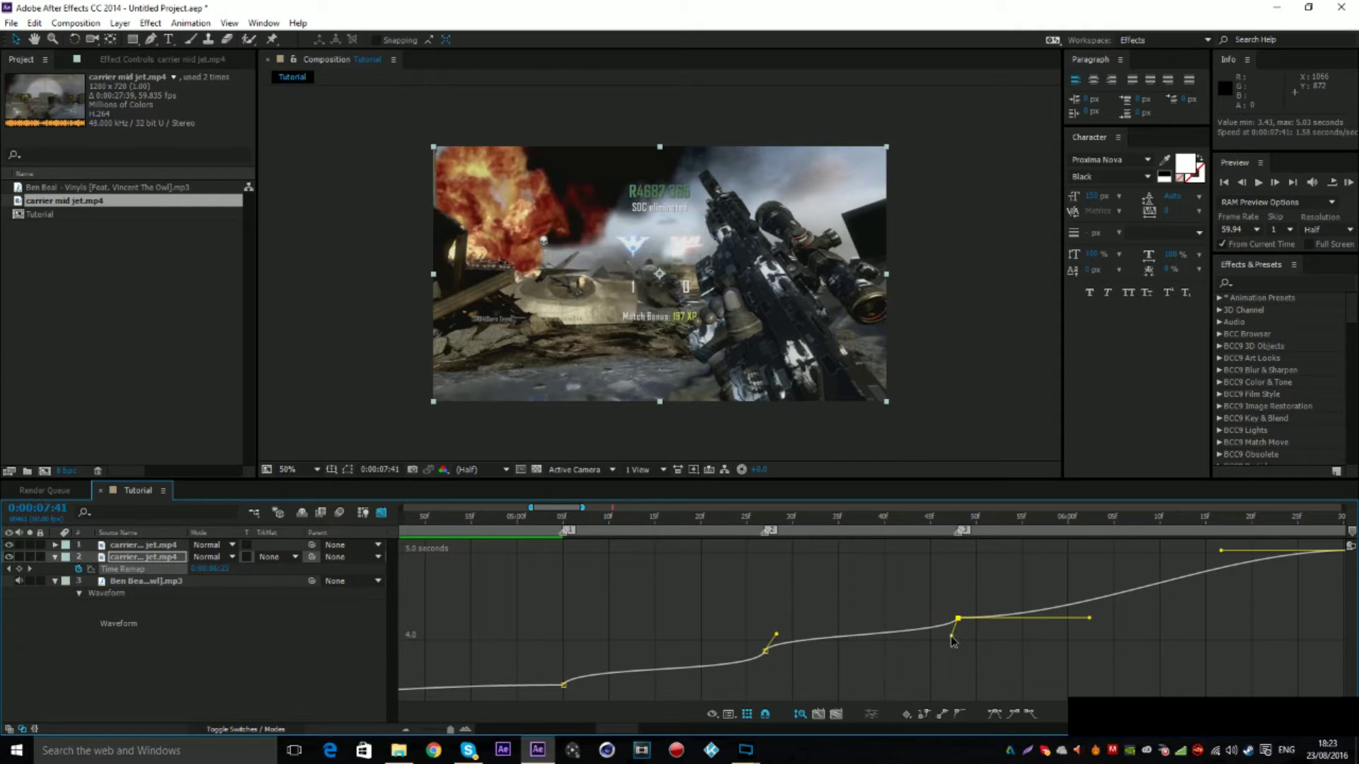
Step: Shorten and tilt keyframe 3's outgoing handle and steepen the curve around keyframes 4 and 5
left_click_drag(607, 733, 622, 732)
left_click_drag(796, 647, 676, 636)
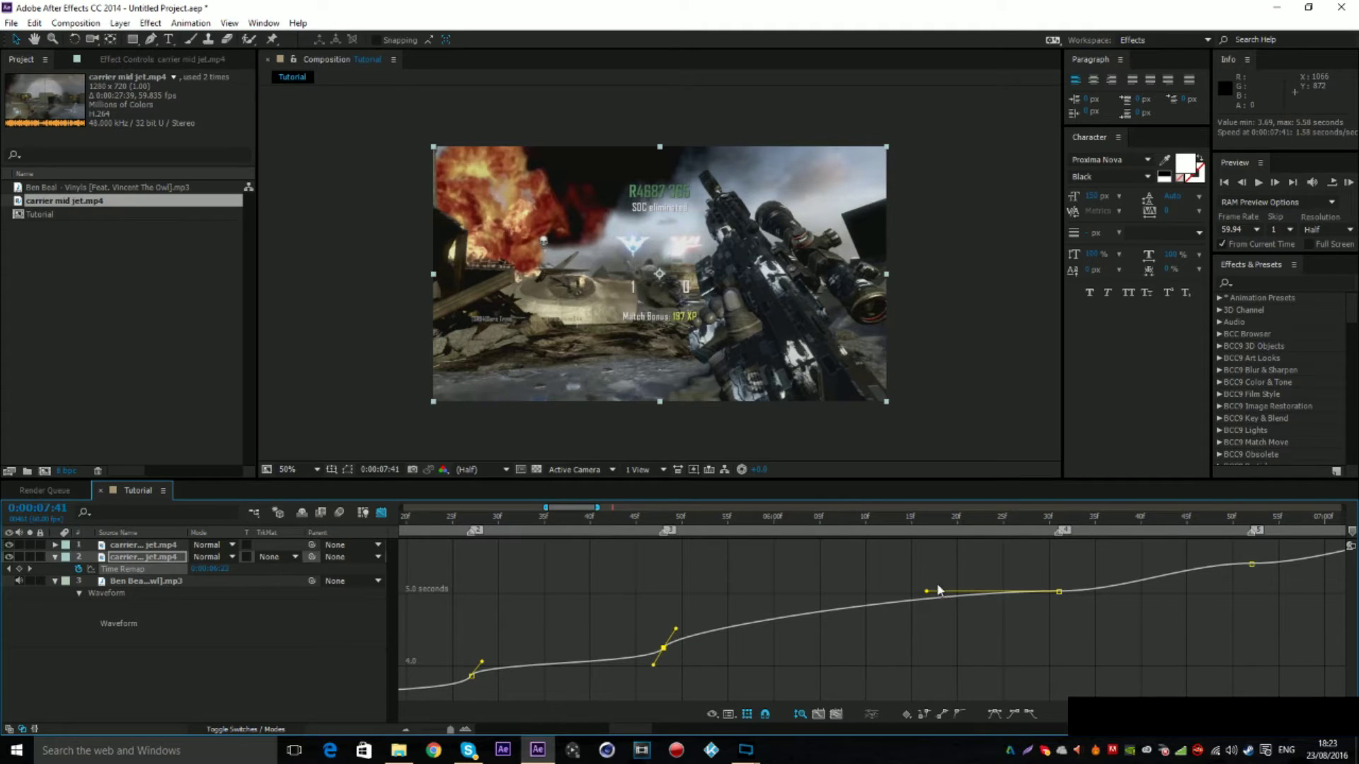
left_click_drag(941, 598, 1044, 623)
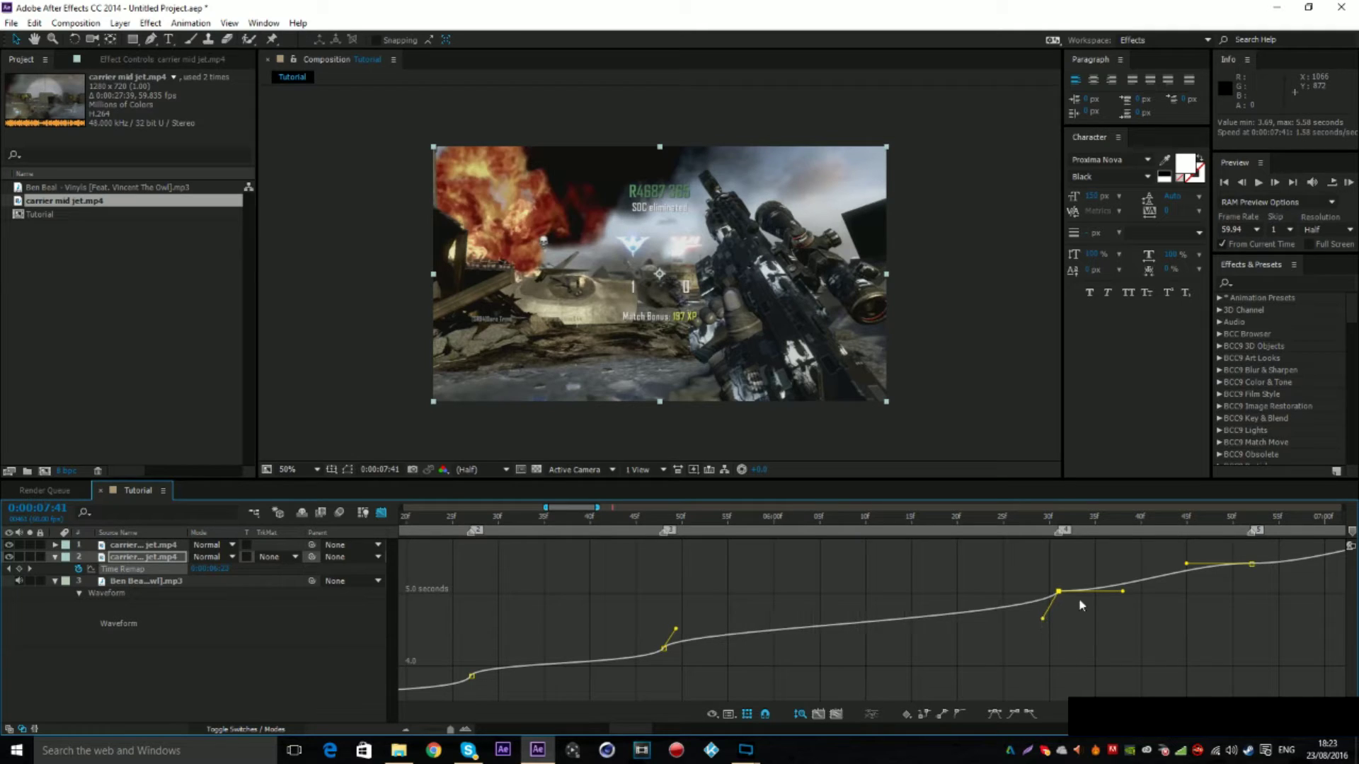
left_click_drag(1125, 595, 1073, 580)
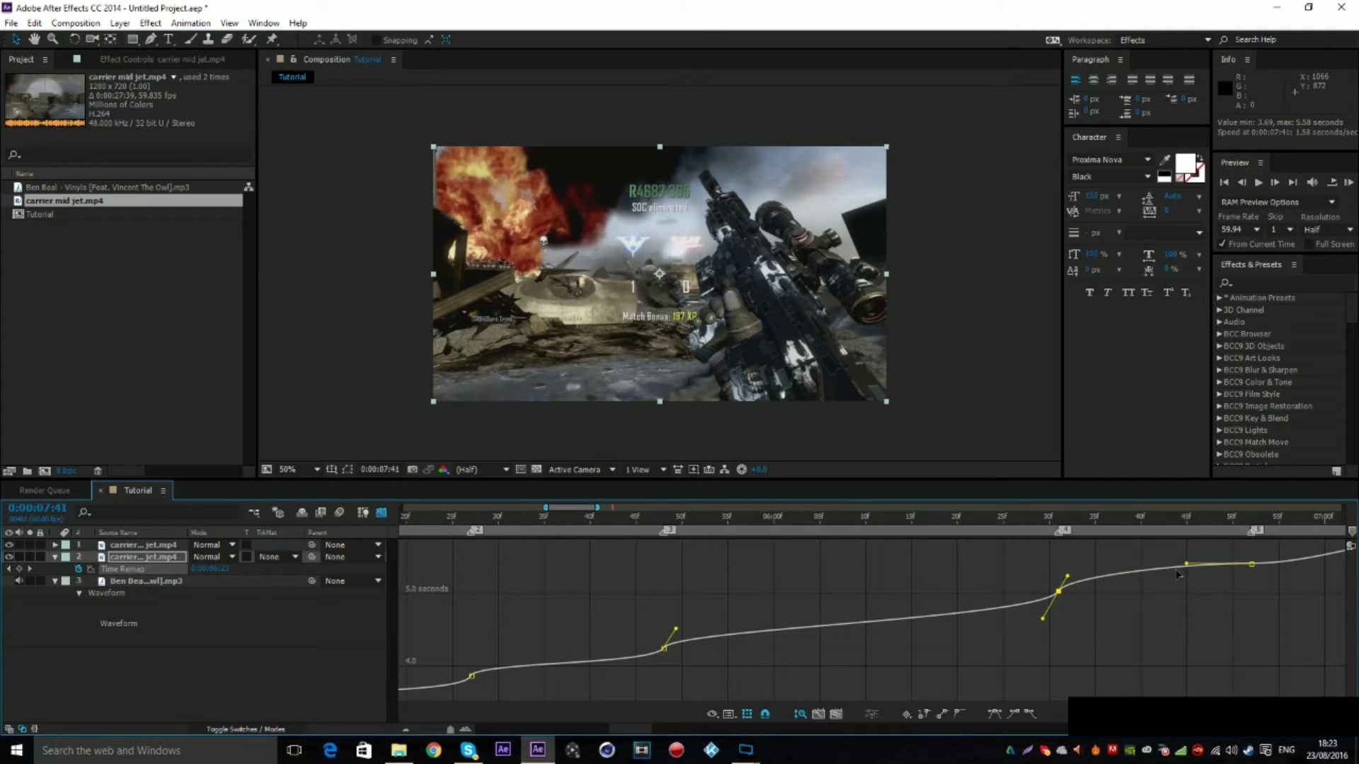
left_click_drag(1186, 564, 1244, 582)
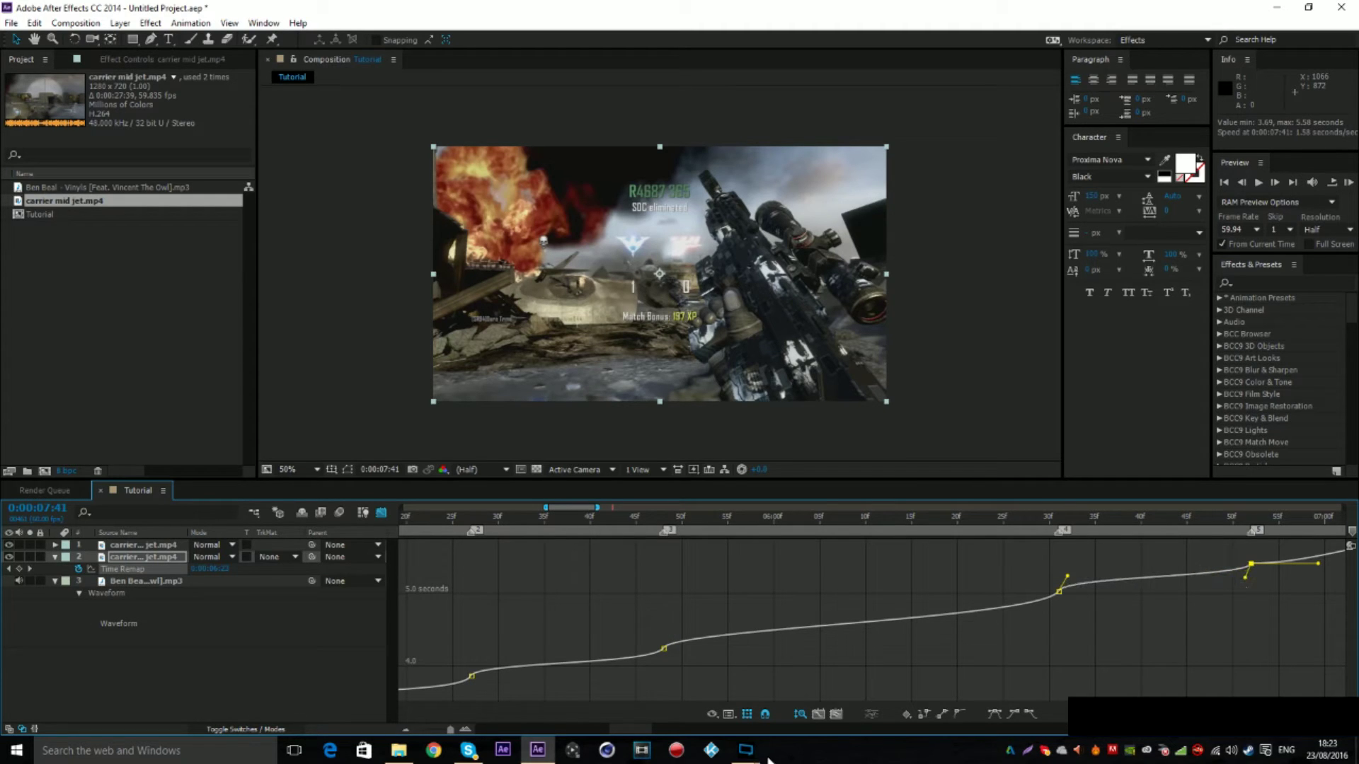
Step: Shorten and tilt the later keyframes' outgoing and incoming handles for steeper eased ramps
scroll(841, 686, "right", 5)
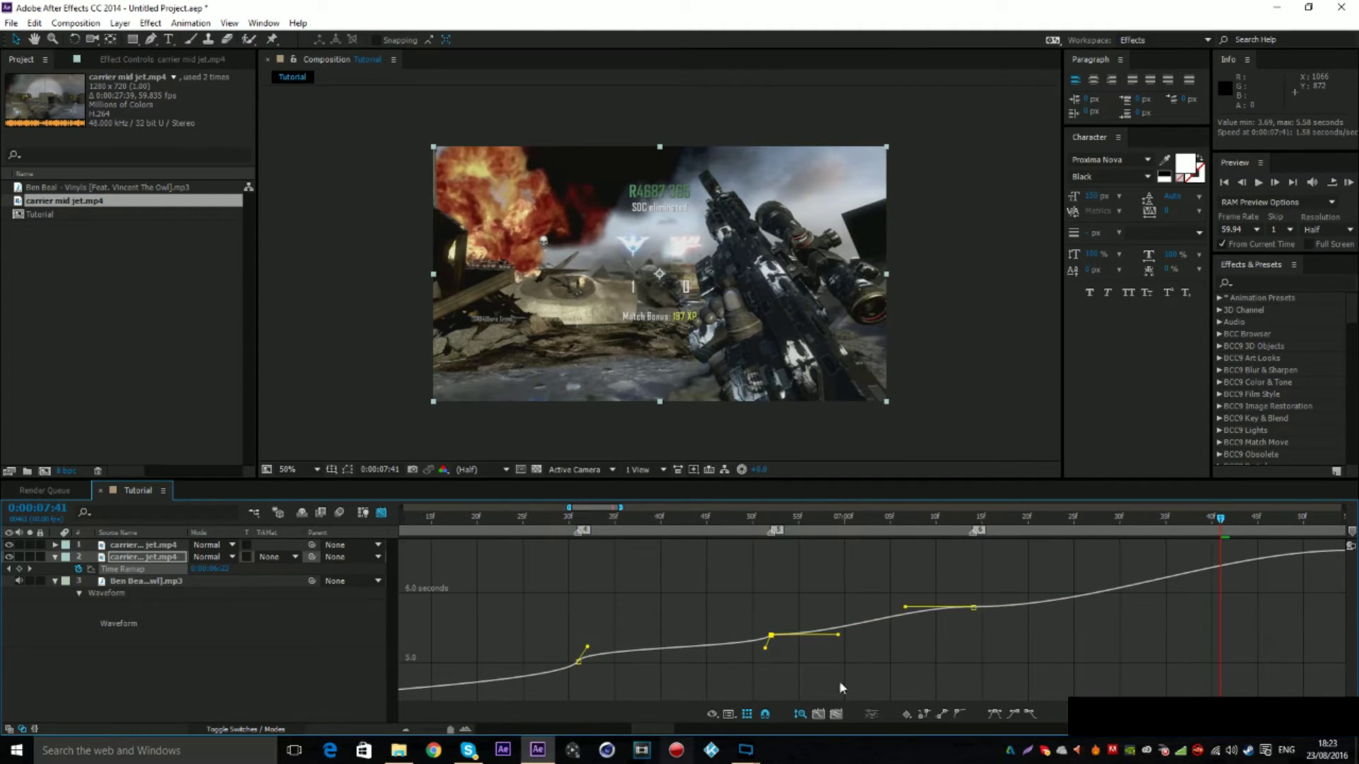
left_click_drag(838, 634, 768, 627)
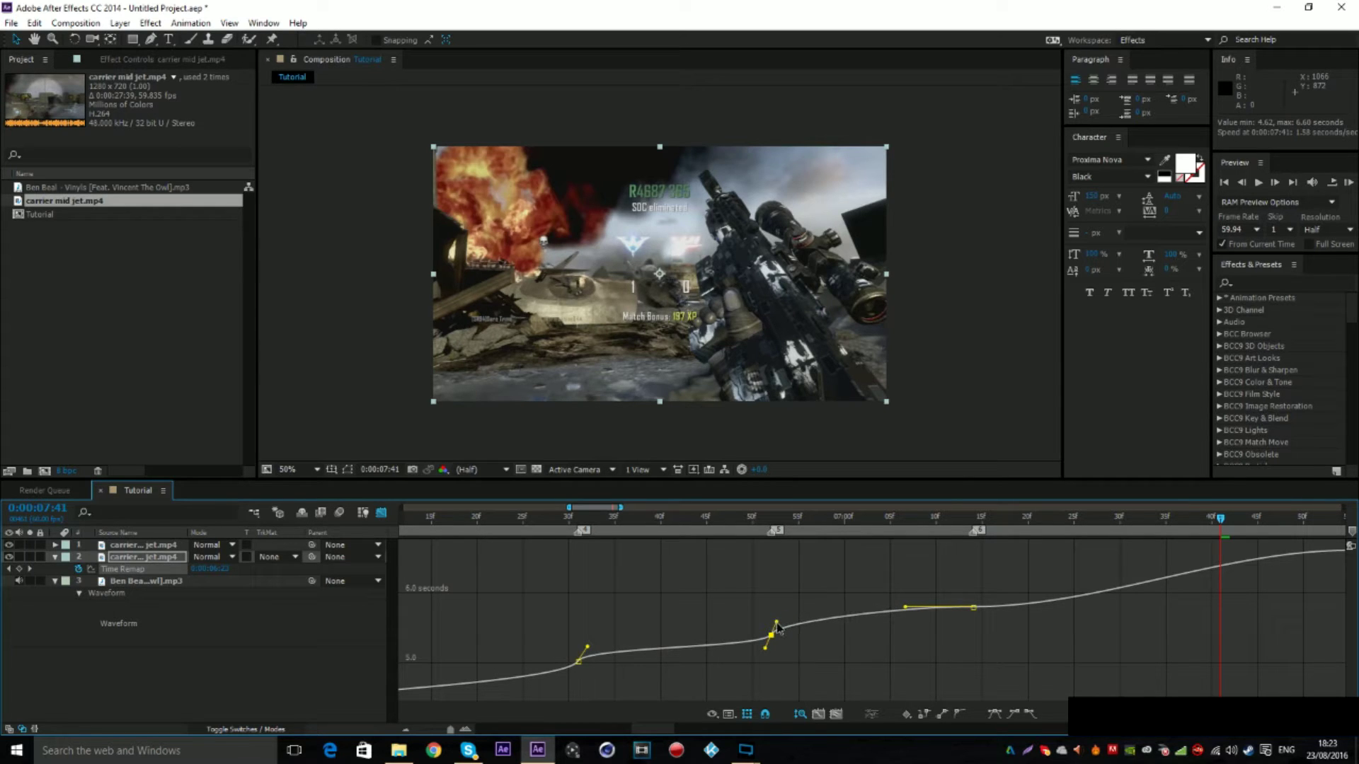
left_click_drag(905, 607, 966, 625)
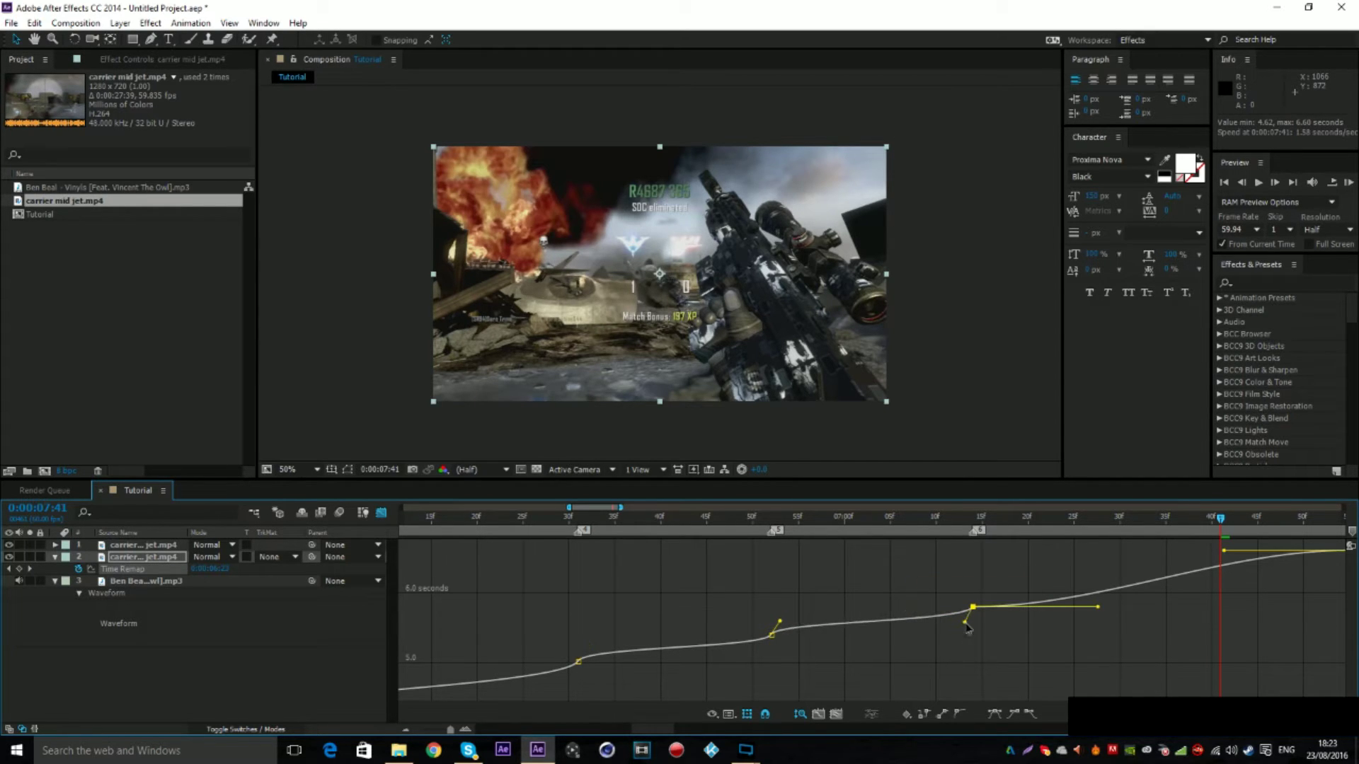
scroll(759, 668, "right", 4)
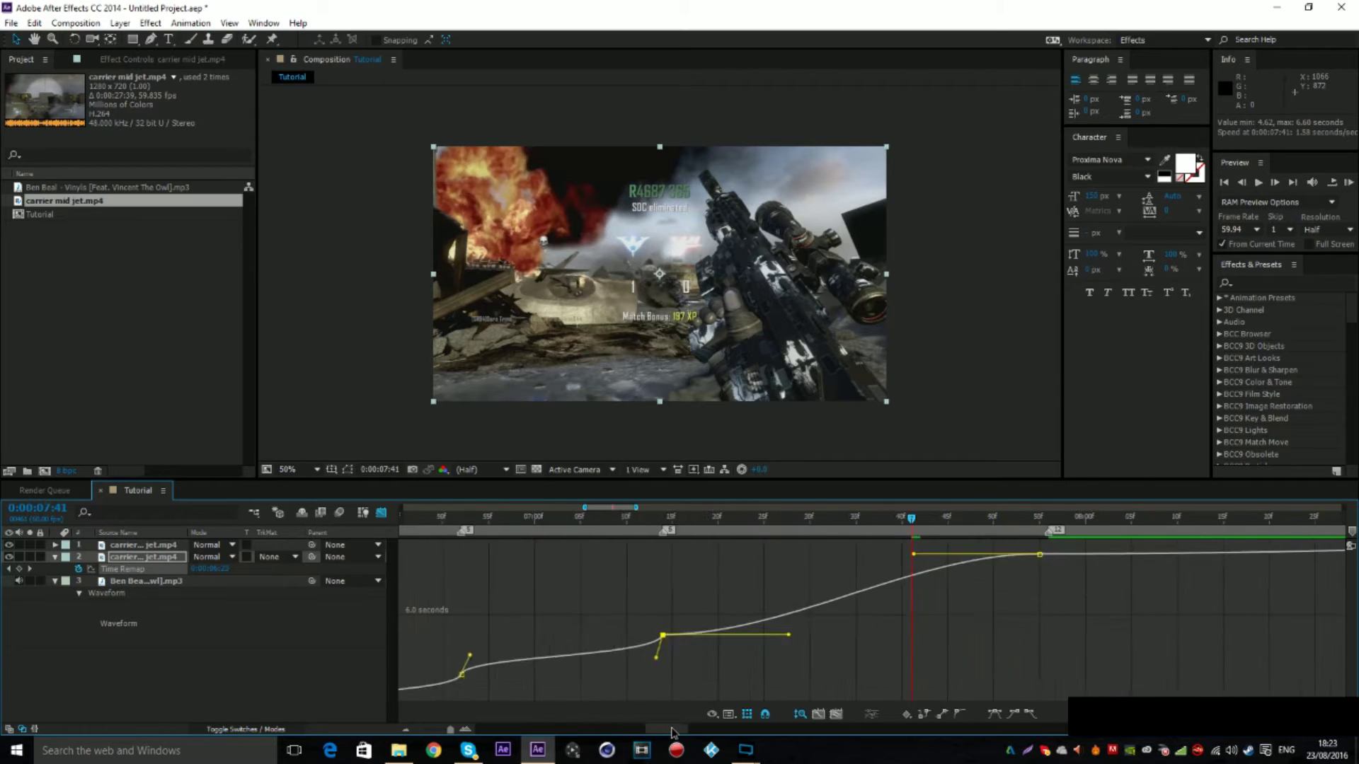
left_click_drag(711, 651, 605, 617)
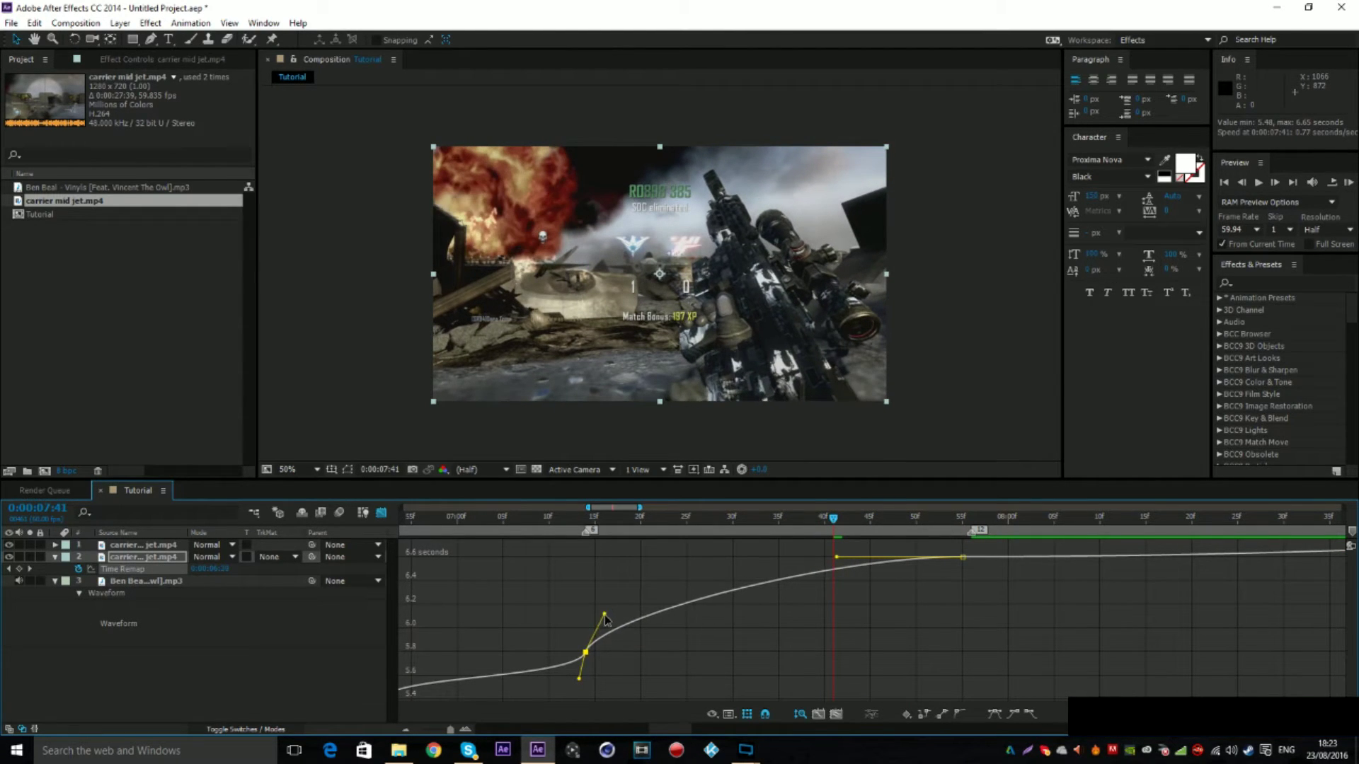
Step: Reselect the last two keyframes, pull the later one's incoming ease down, and scrub to check
left_click(835, 561)
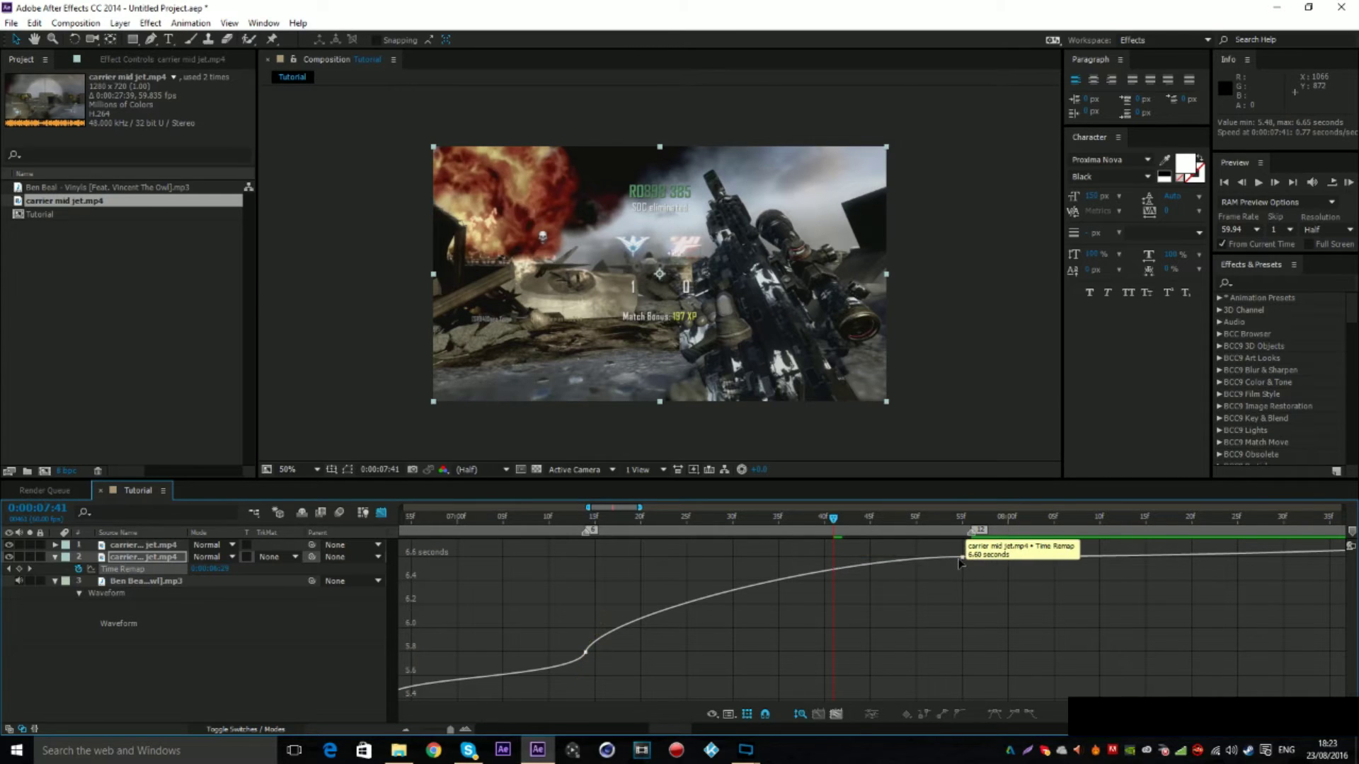
left_click(961, 559)
left_click(964, 563)
left_click(869, 564)
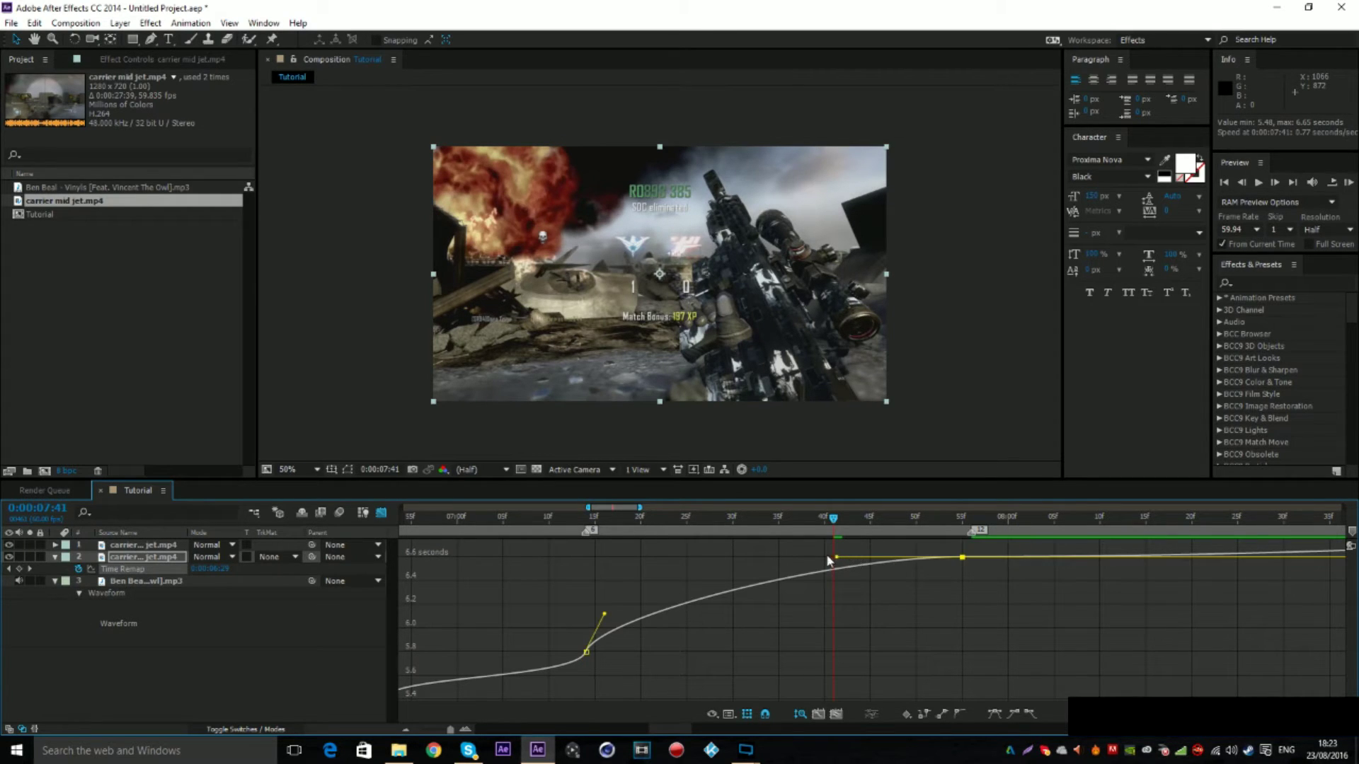
left_click(948, 593)
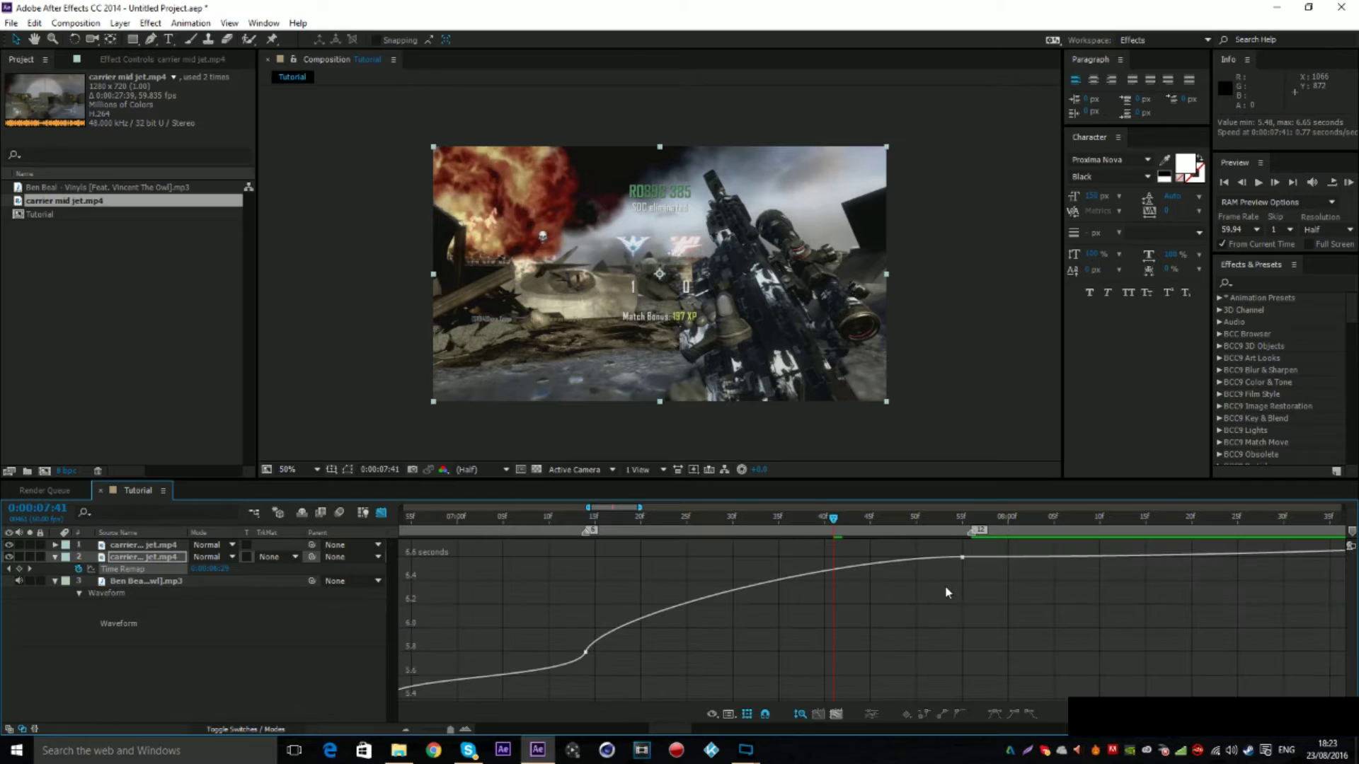
left_click(847, 557)
left_click_drag(837, 559, 956, 607)
mouse_move(835, 551)
left_mouse_down()
mouse_move(993, 547)
mouse_move(815, 547)
left_mouse_up()
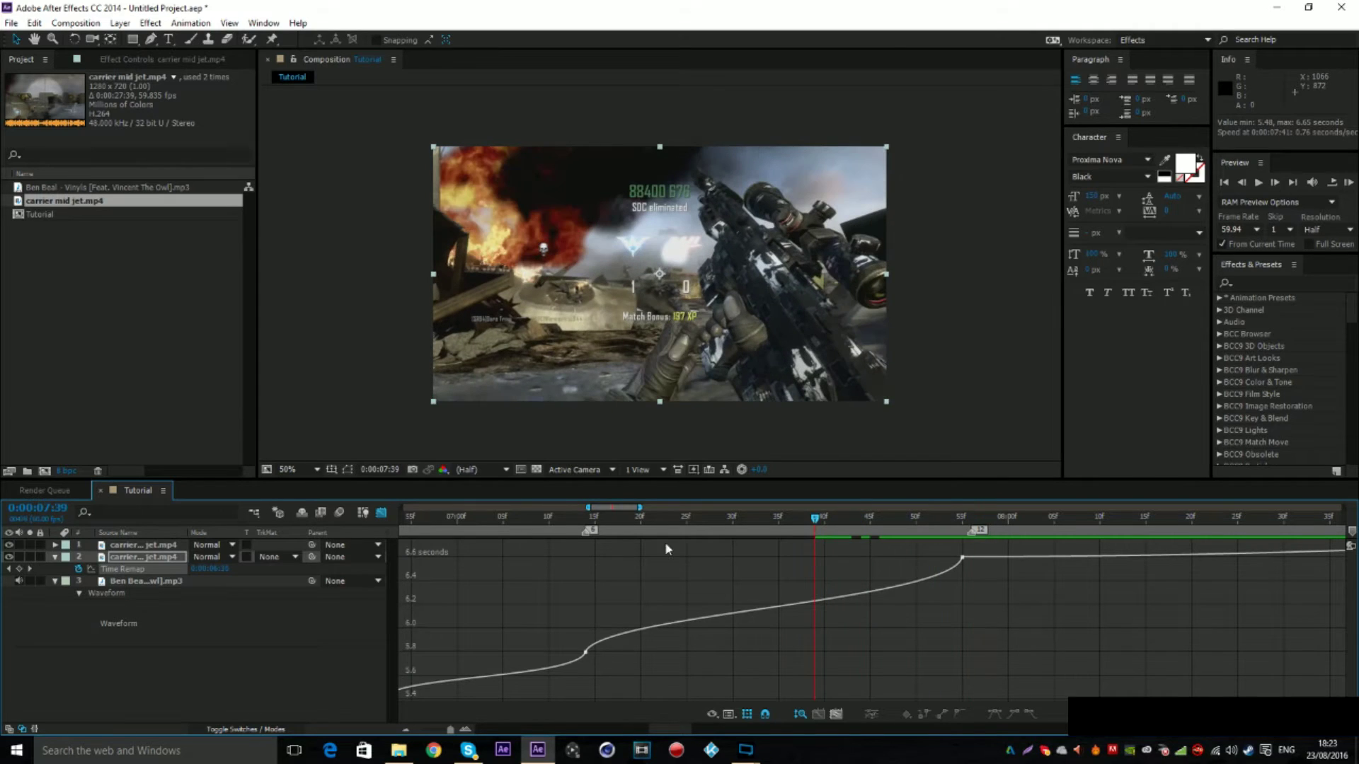
Step: Return to the layer bars and RAM-preview the speed-ramped clip from about 0:00:05:00
left_click(381, 512)
scroll(539, 588, "down", 3)
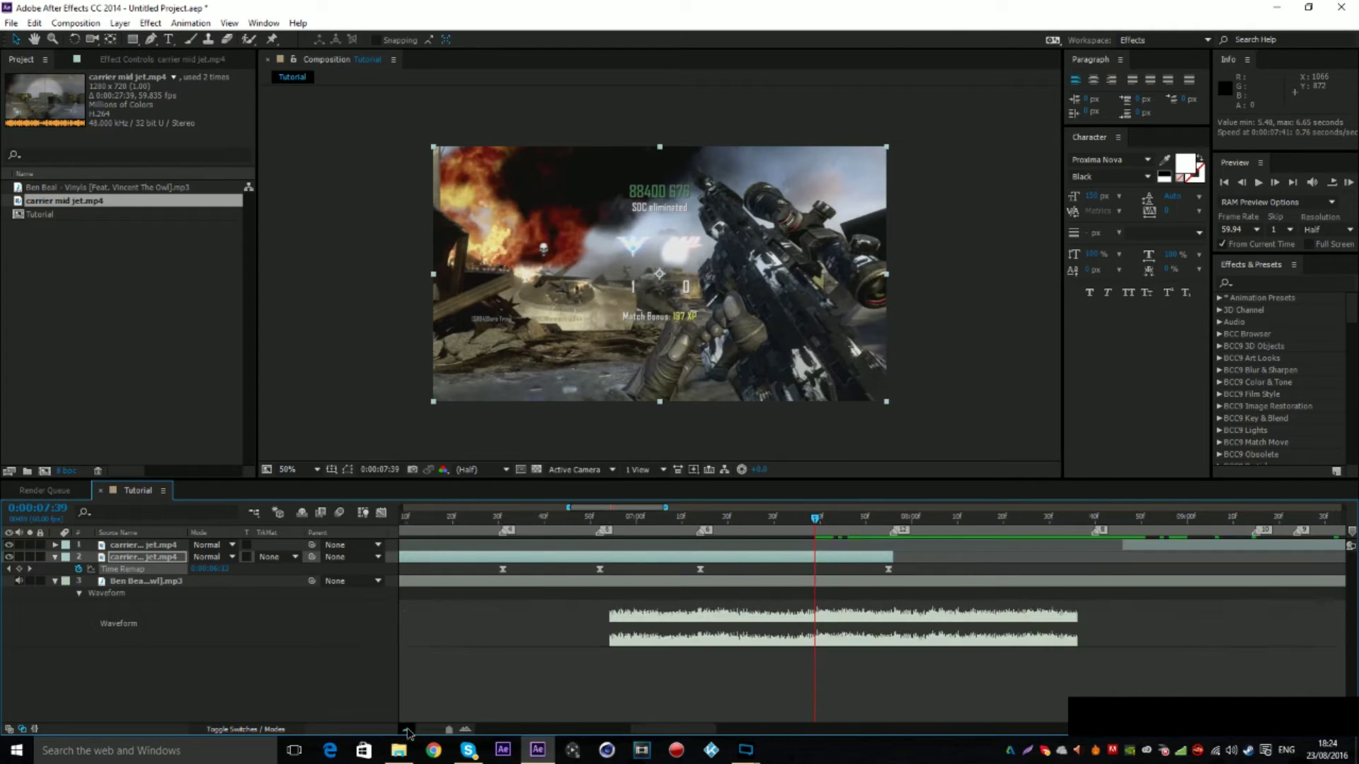
left_click(452, 520)
key("KP_0")
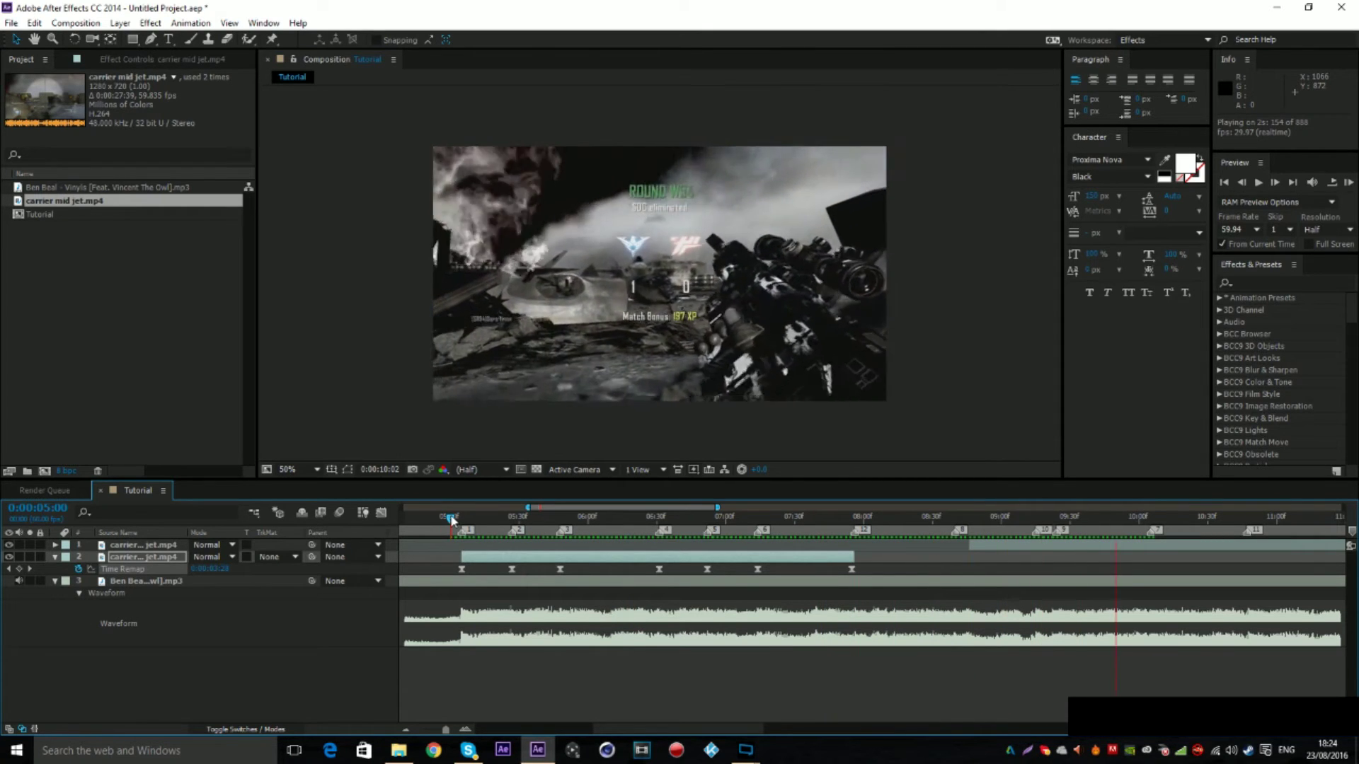
Step: Nest the Tutorial comp inside a new Tutorial 2 composition
key("space")
left_click(142, 319)
left_click_drag(61, 214, 44, 471)
left_click_drag(423, 535, 574, 527)
Step: Add a black solid layer and apply the Black Bars preset to it
key("ctrl+y")
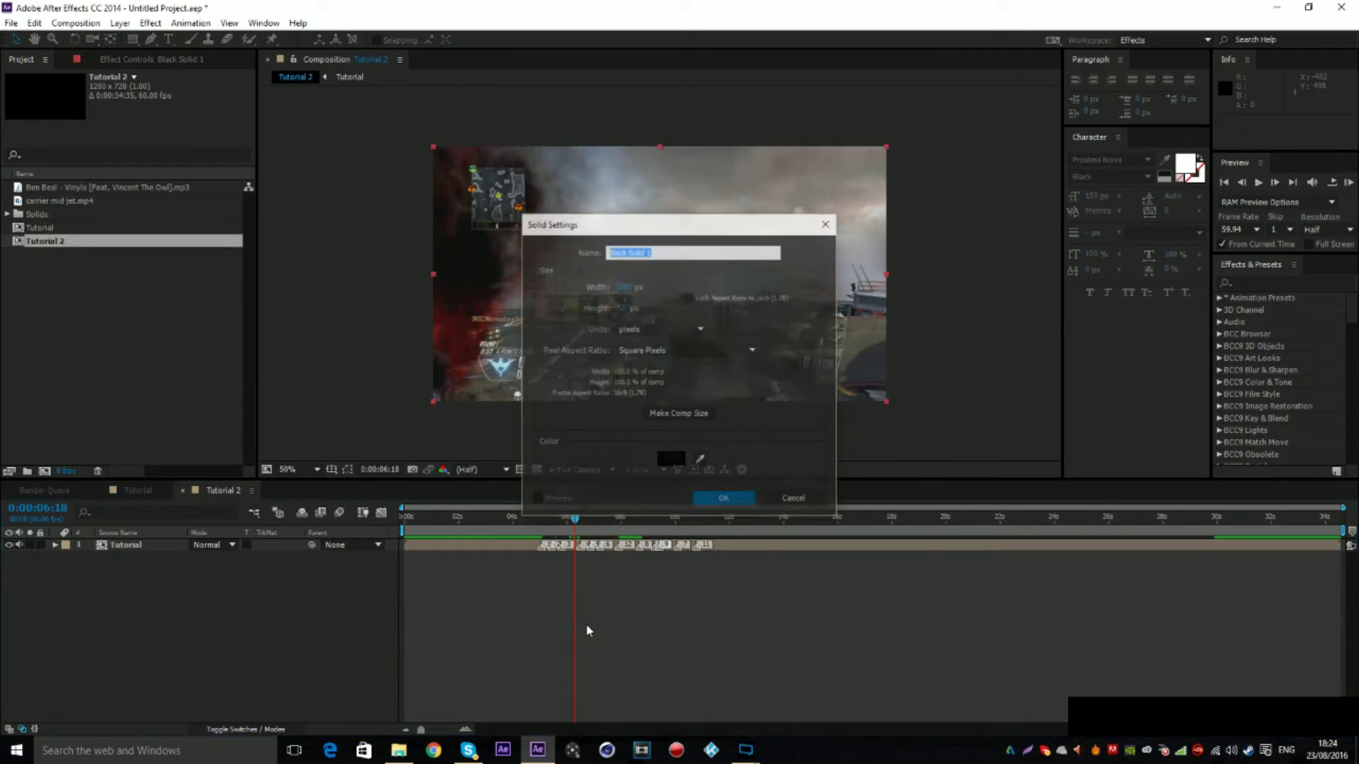
key("Return")
left_click(1321, 284)
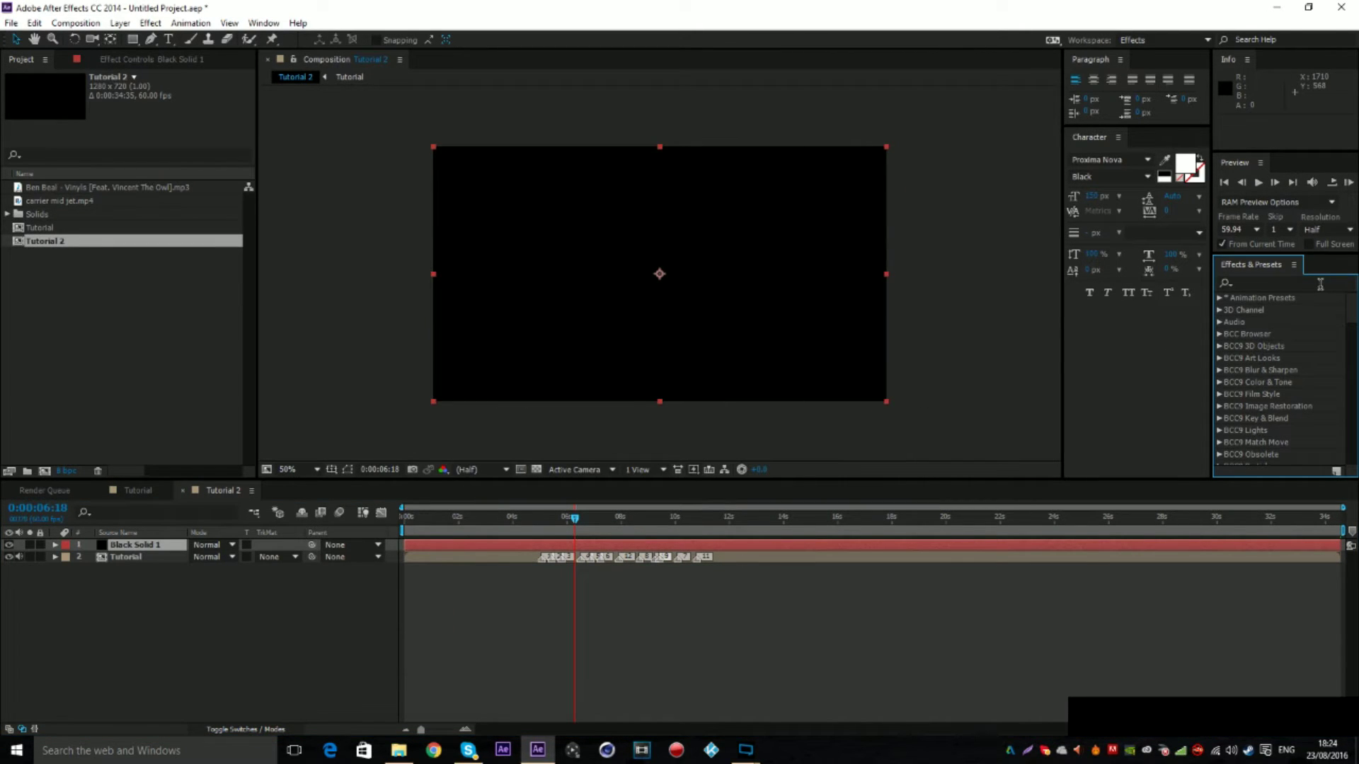
type("black b")
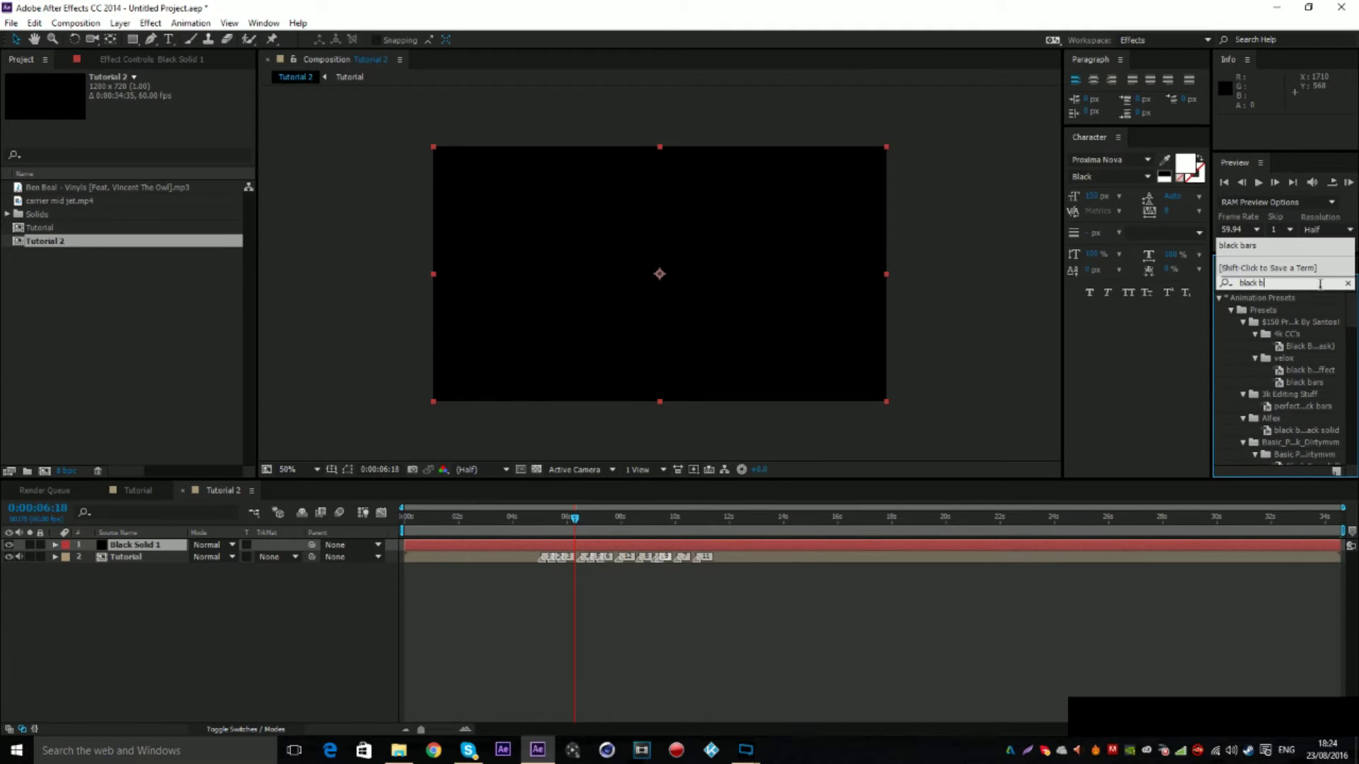
type("ars")
scroll(1316, 354, "down", 5)
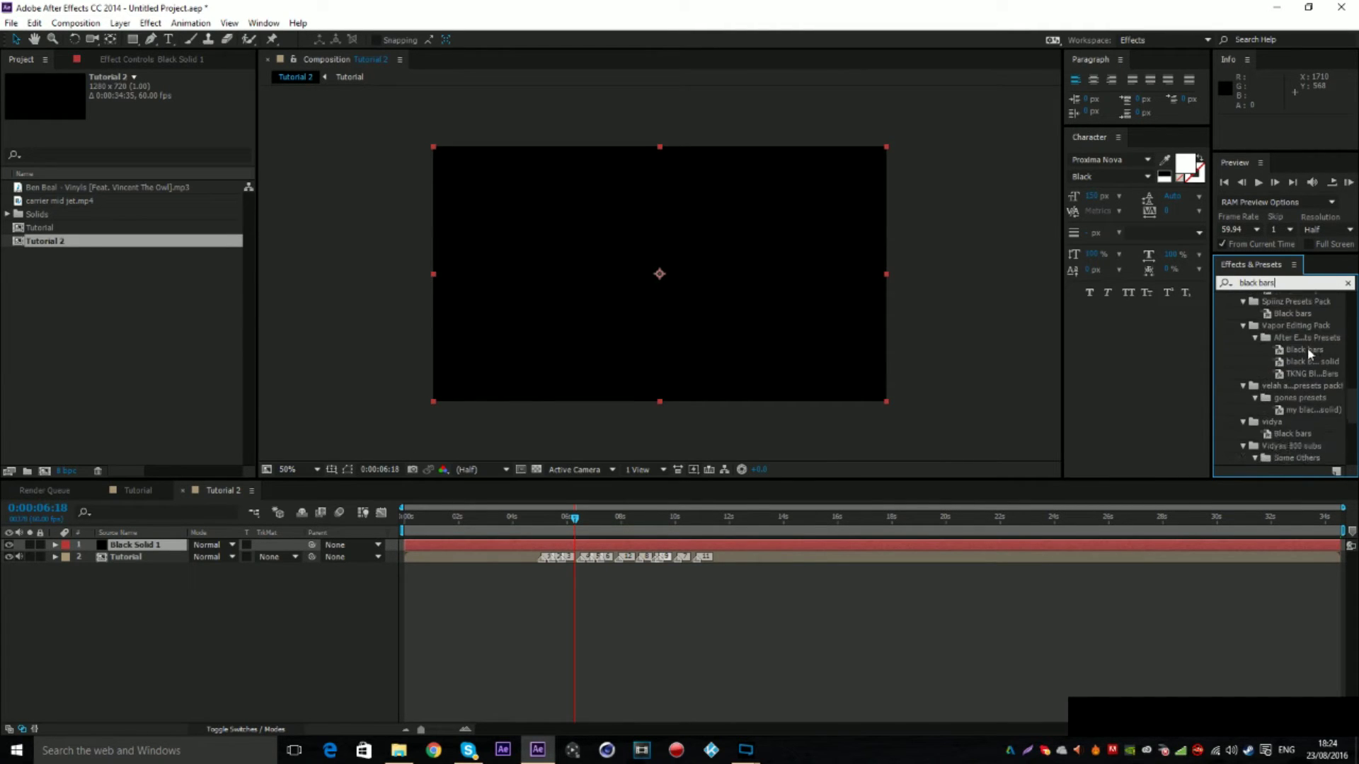
scroll(1306, 347, "up", 4)
left_click(1296, 322)
left_click_drag(692, 542, 693, 544)
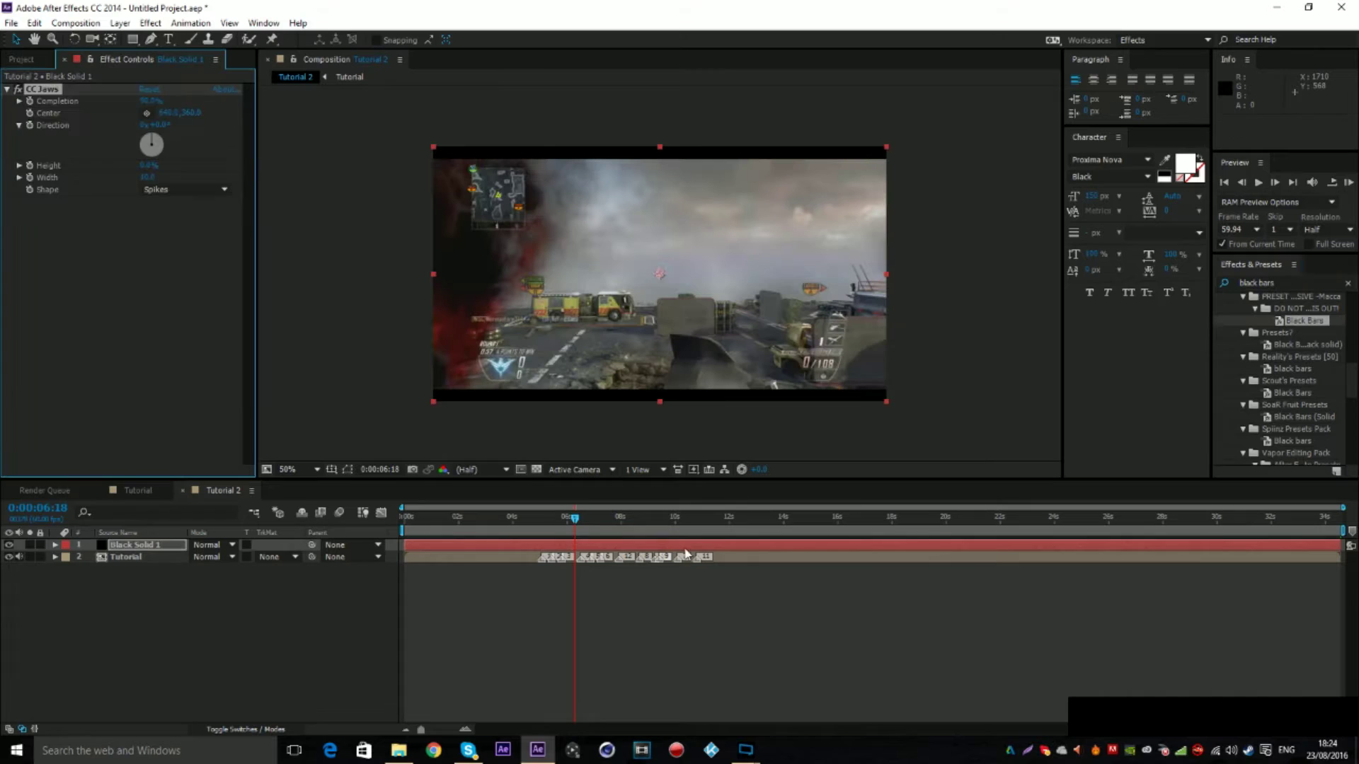
Step: Set CC Jaws Completion to 8 to thicken the letterbox bars
left_click(148, 100)
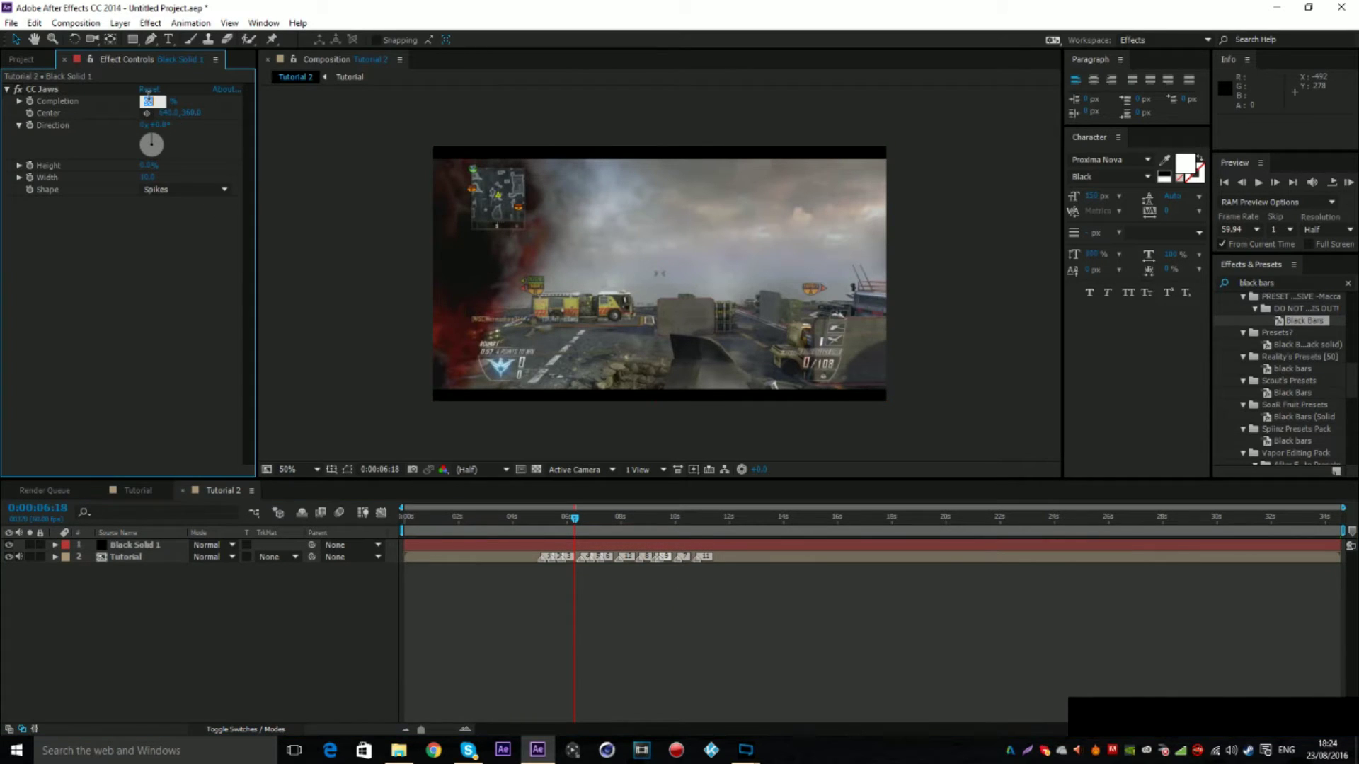
type("8")
key("Return")
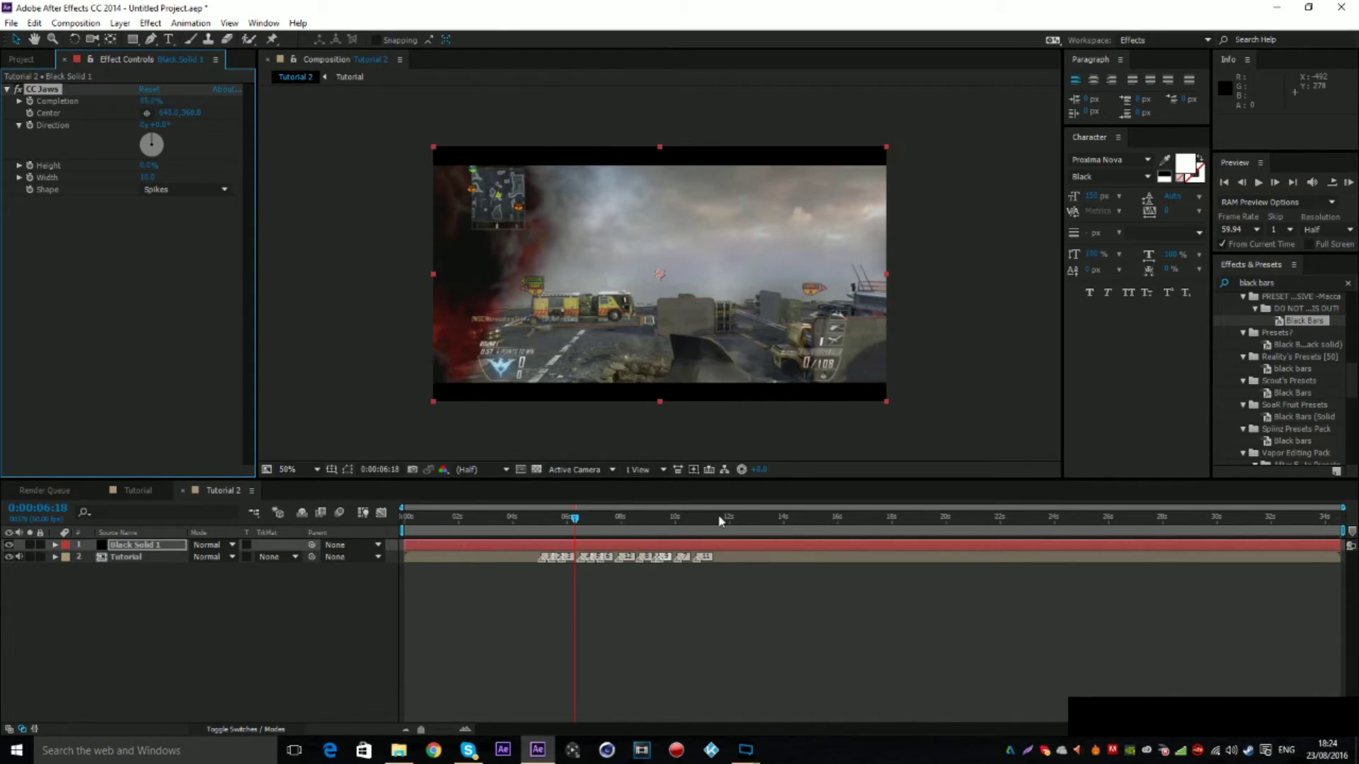
left_click(755, 639)
left_click(1341, 283)
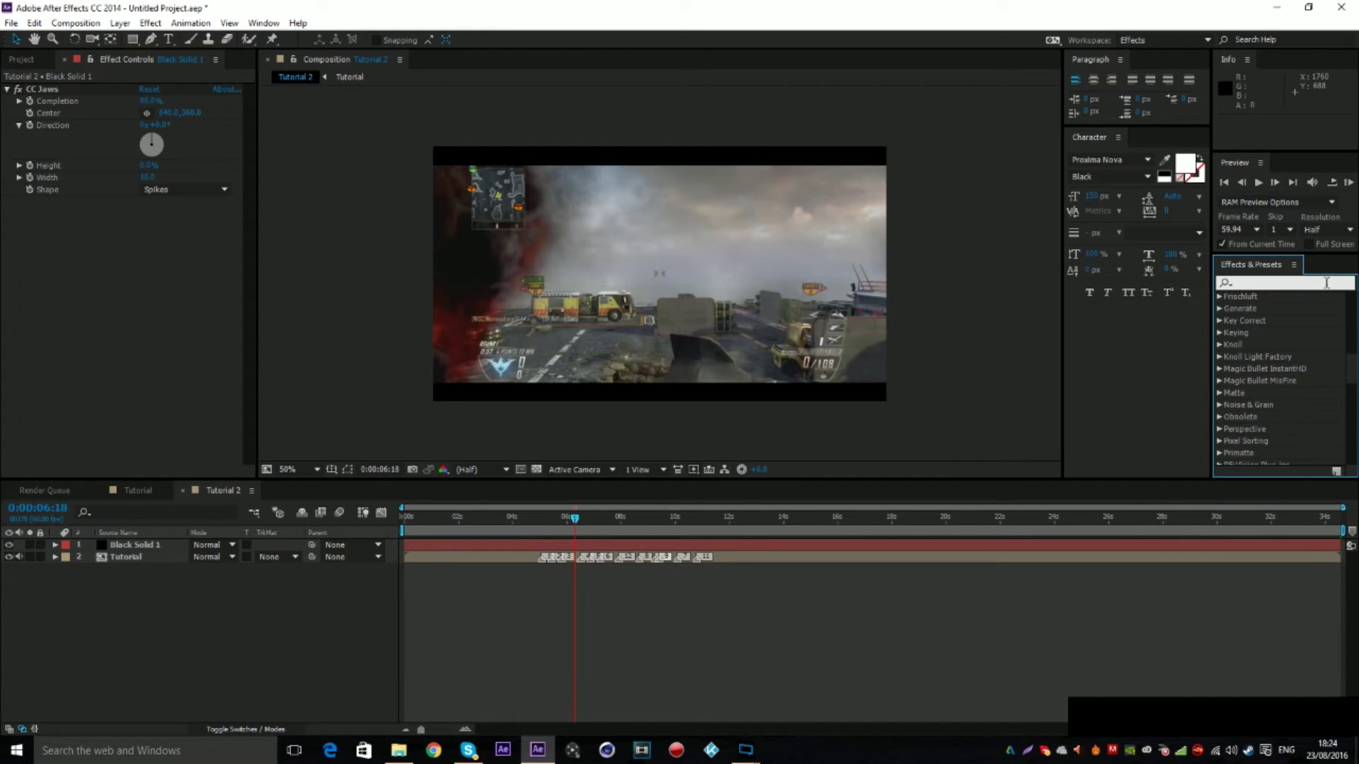
Step: Apply the 'personal' sharpen and motion blur preset to the Tutorial layer and preview Tutorial 2
type("personal")
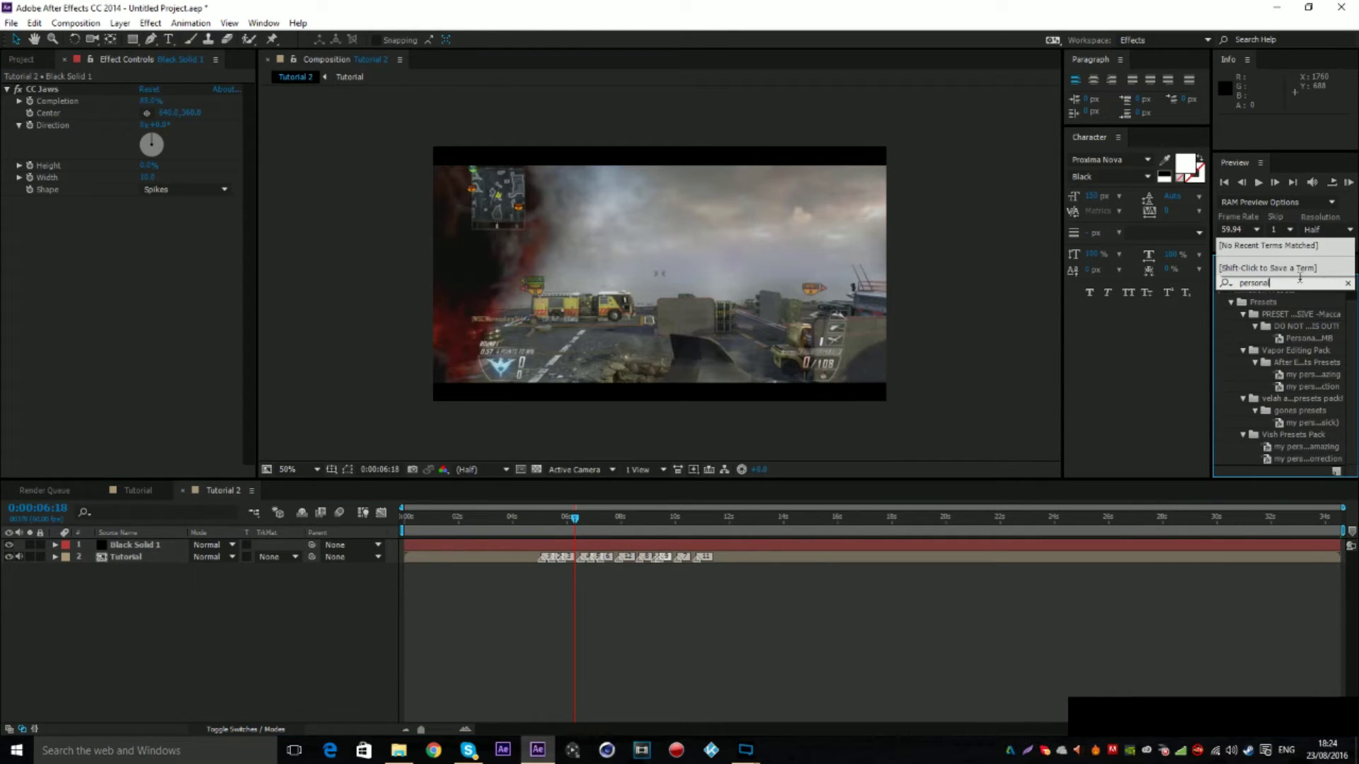
left_click_drag(1302, 338, 543, 530)
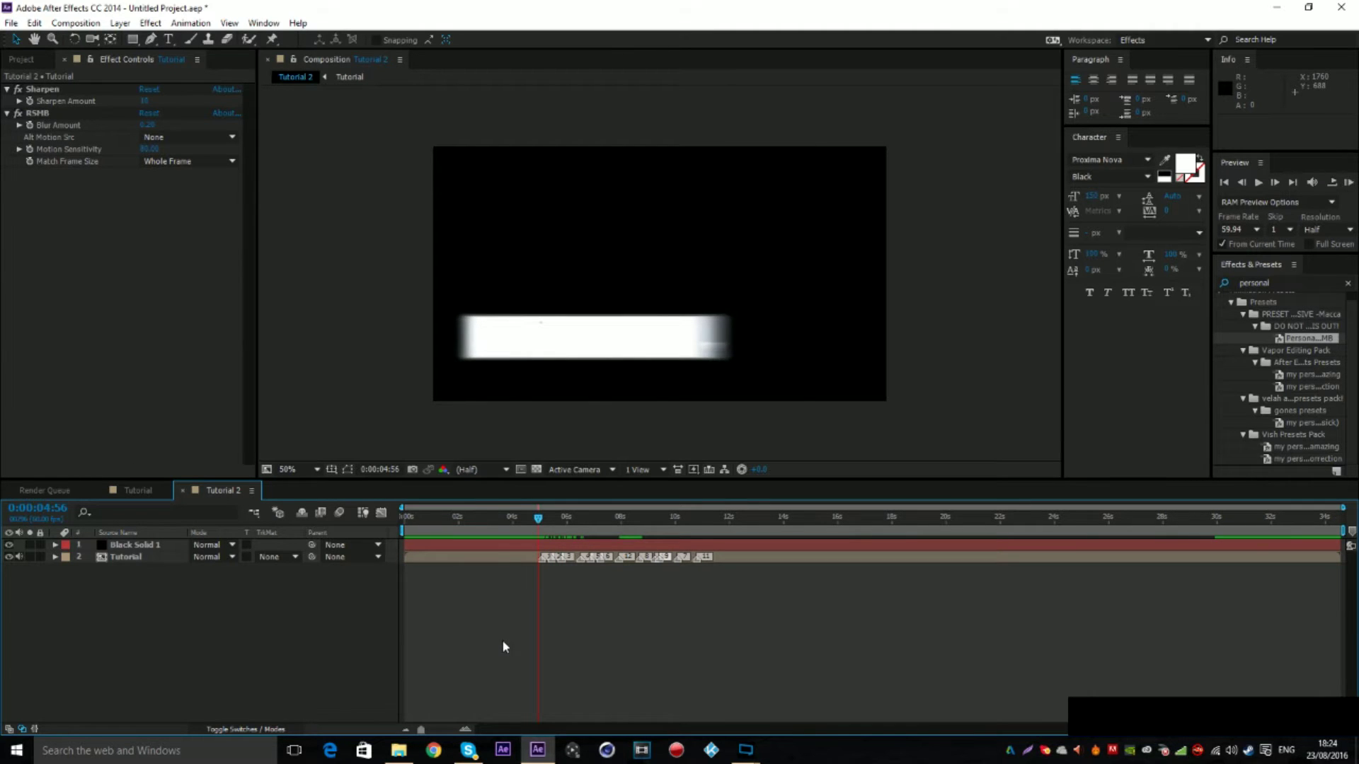
key("KP_0")
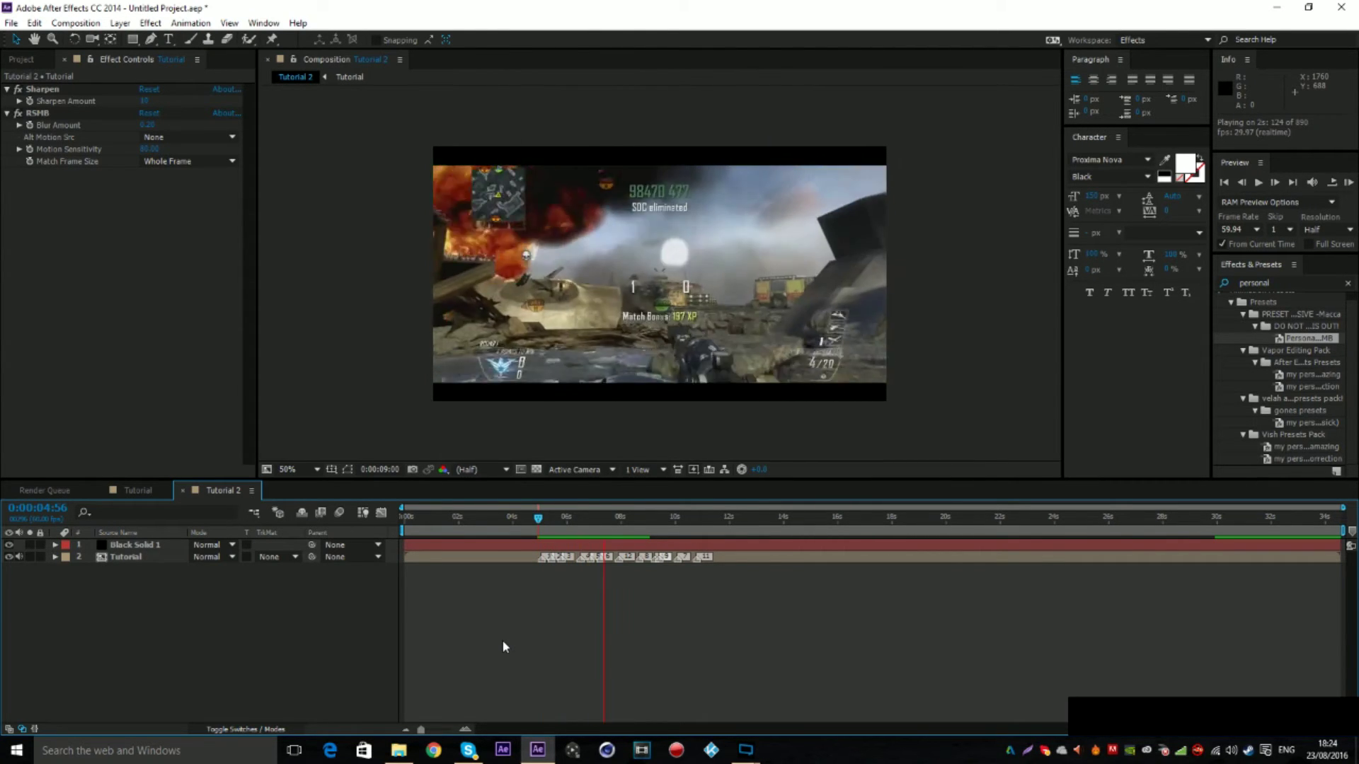
Step: Reopen the Tutorial comp and show its zoomed-in Time Remap speed graph around 5:37
left_click(136, 490)
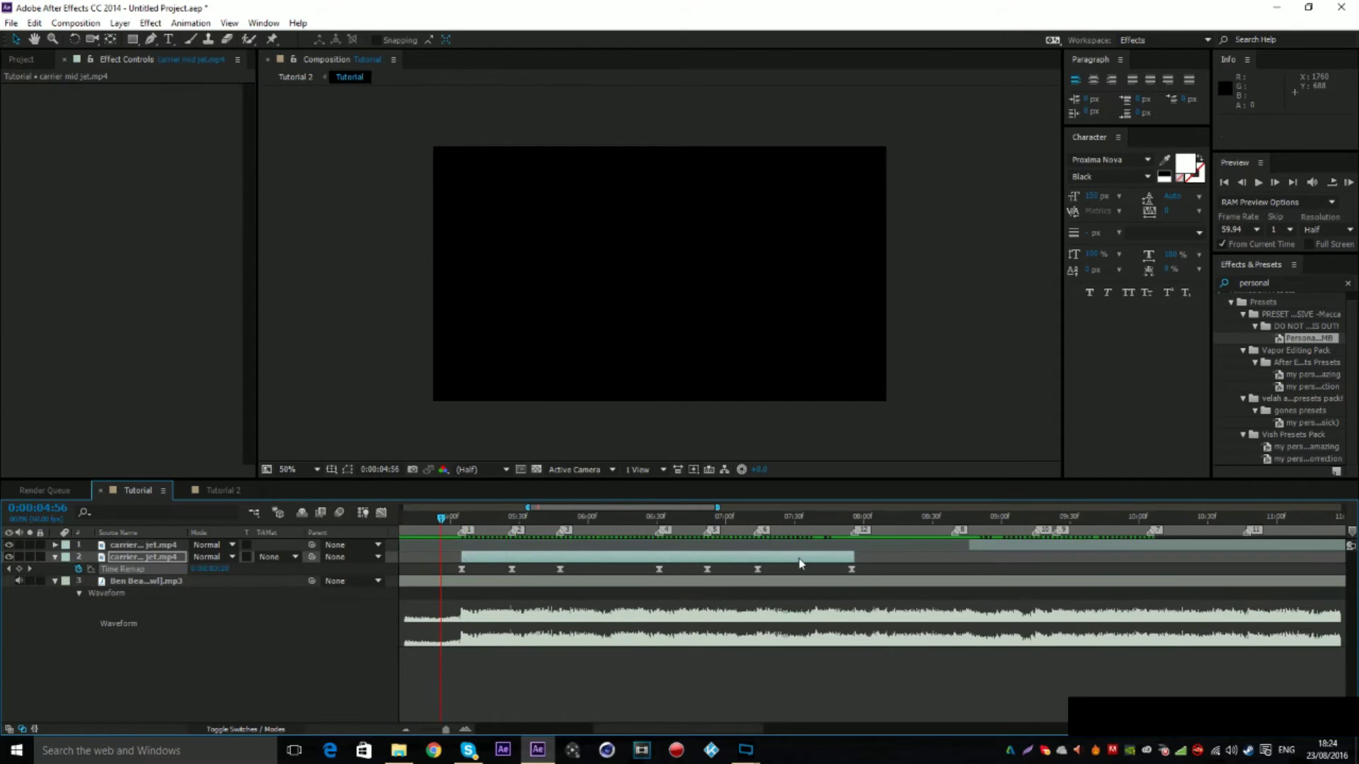
left_click(806, 517)
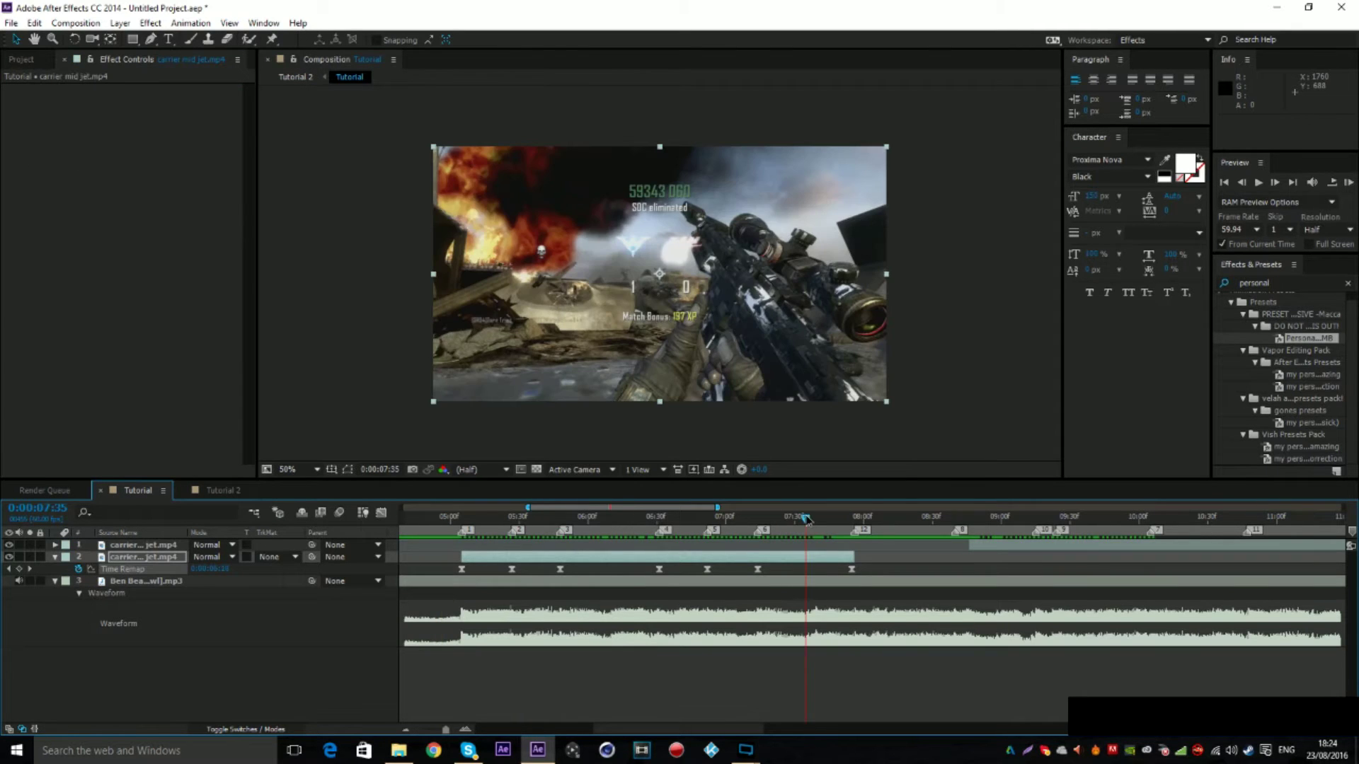
left_click(380, 513)
left_click(465, 730)
left_click(465, 729)
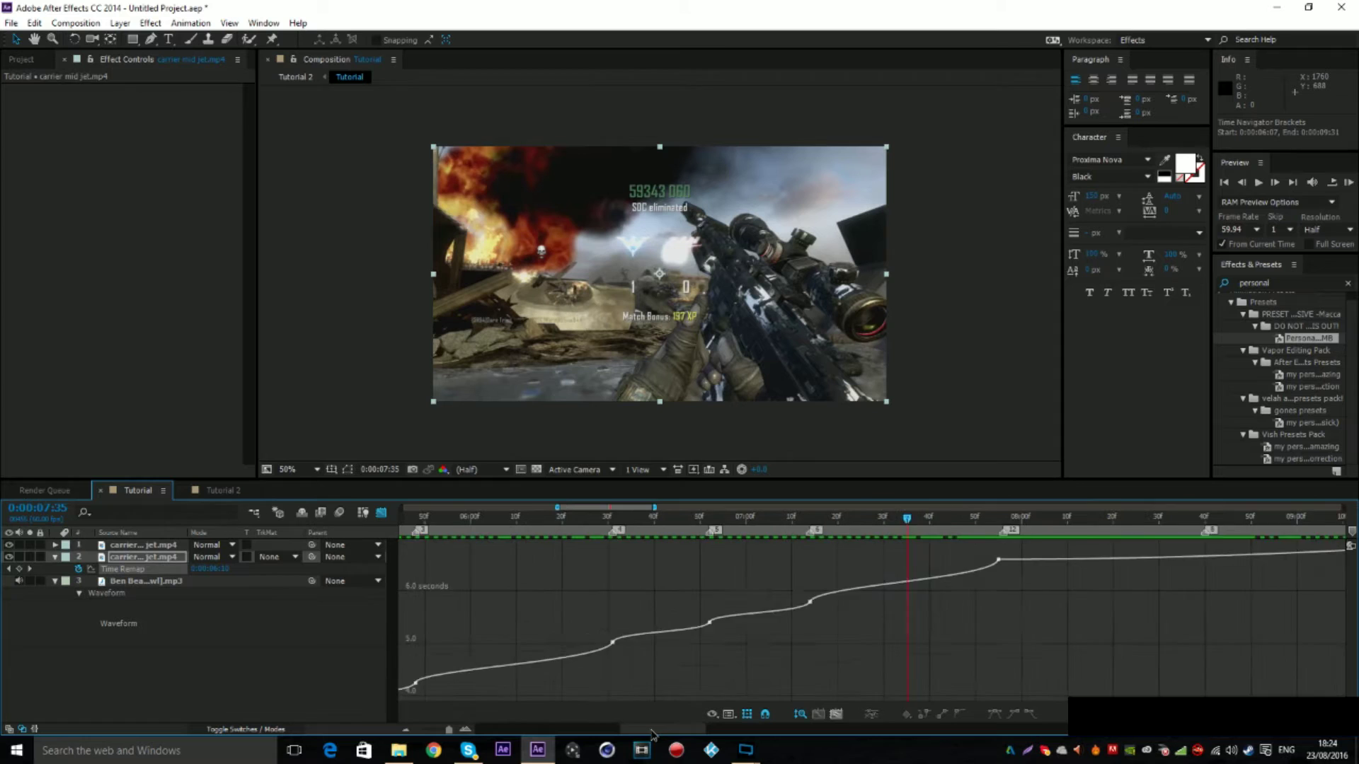
left_click(465, 730)
left_click(464, 730)
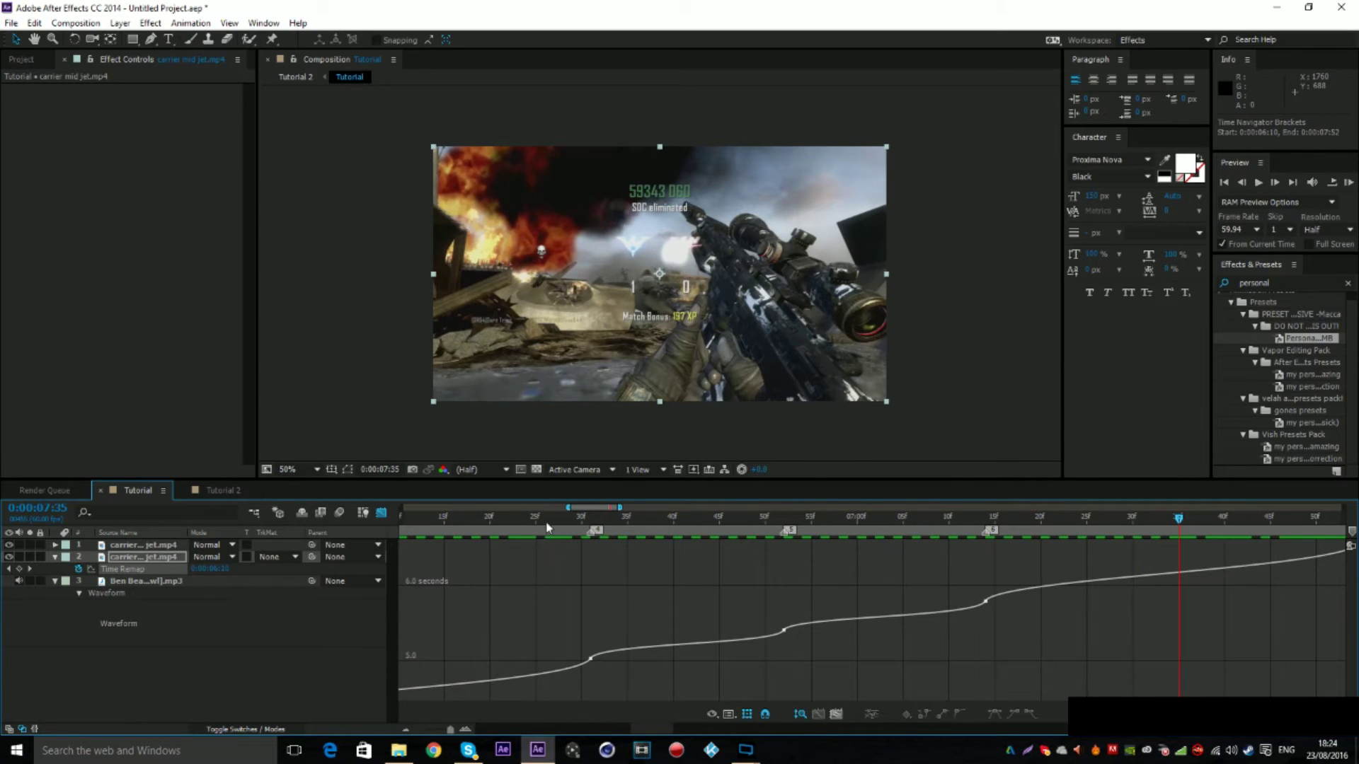
left_click_drag(546, 527, 954, 616)
Step: Ease the incoming and outgoing Bezier handles of the early Time Remap keyframes
left_click(891, 635)
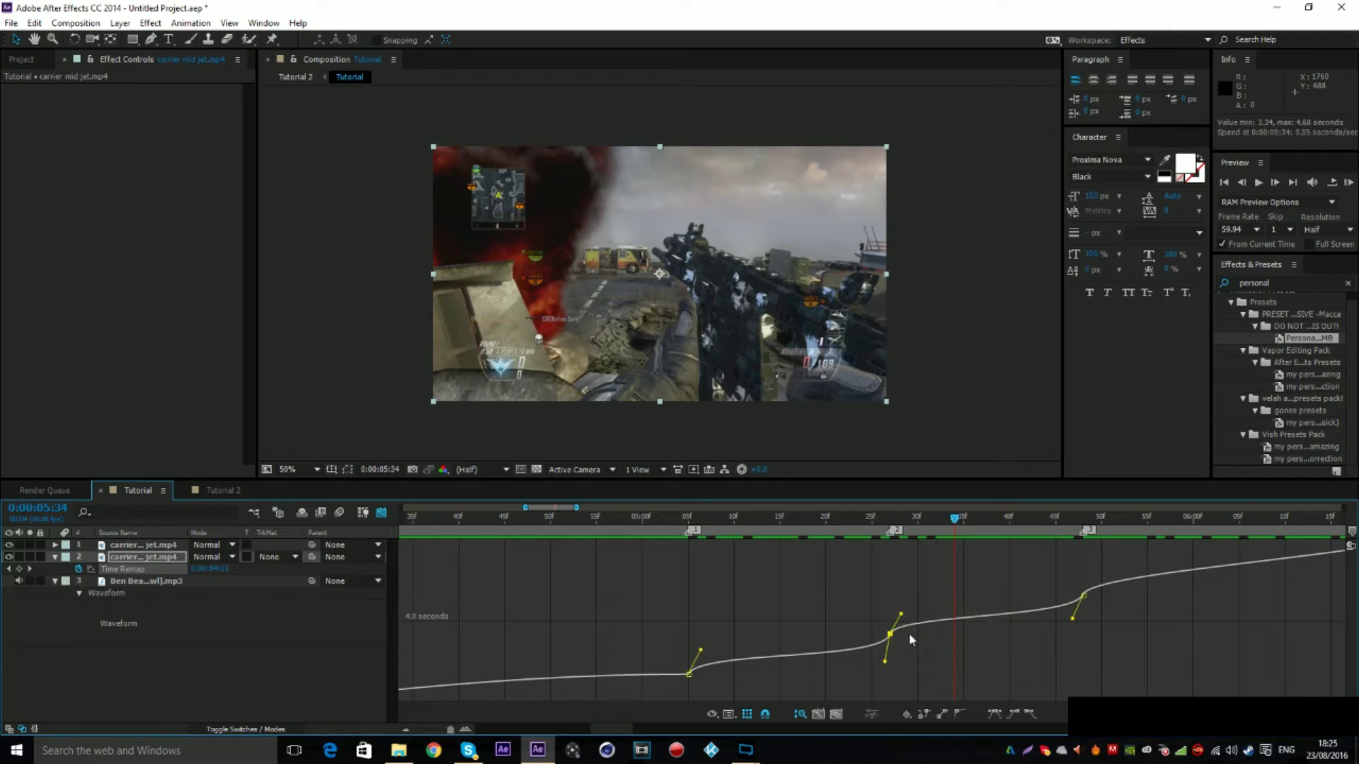
left_click_drag(1073, 618, 1073, 632)
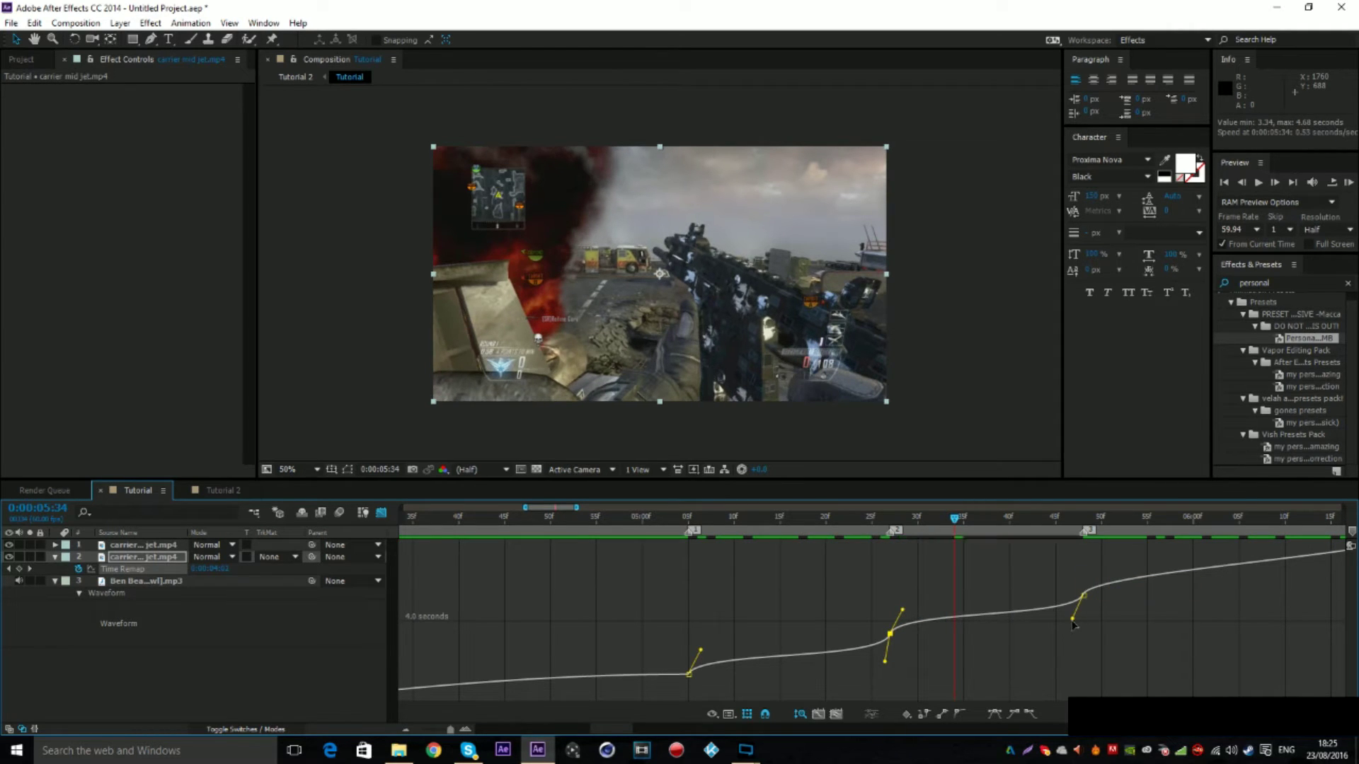
left_click_drag(624, 729, 643, 729)
left_click_drag(659, 634, 446, 689)
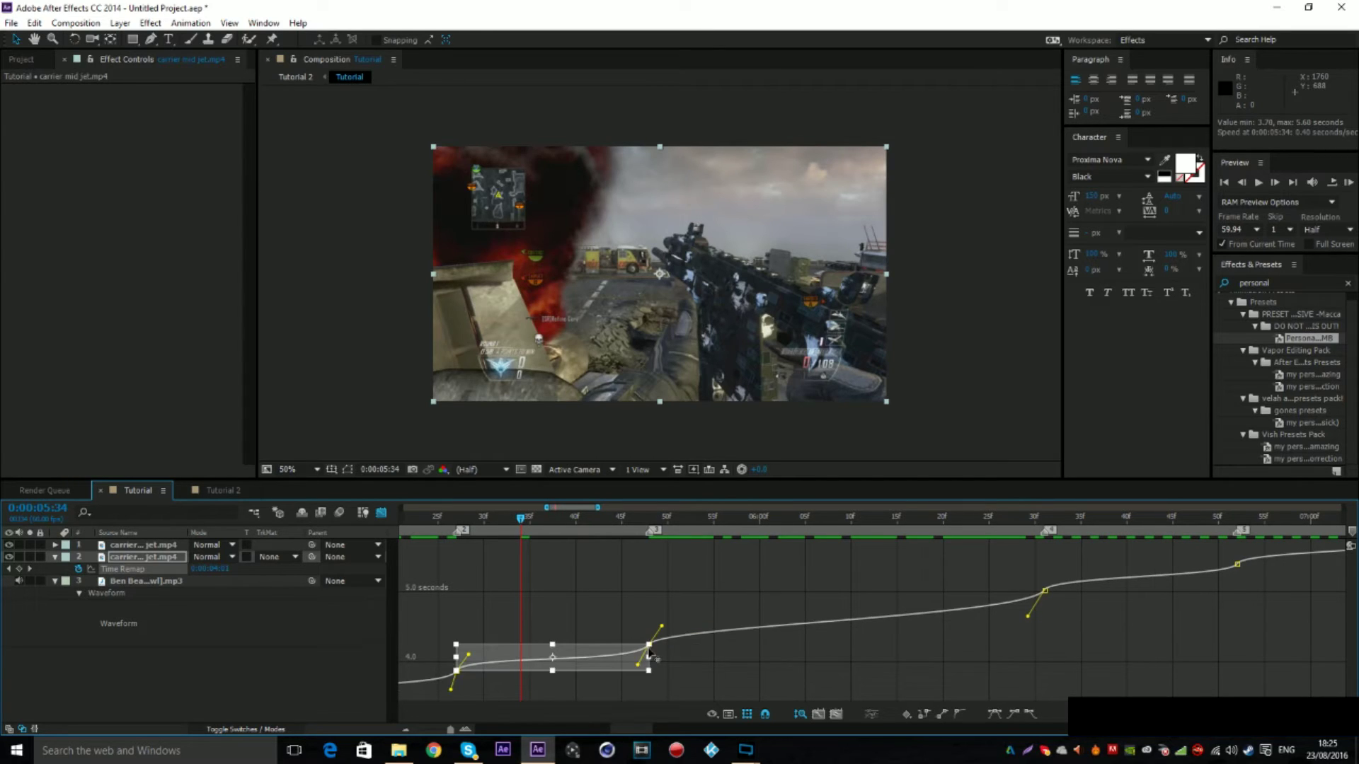
left_click(708, 661)
left_click(649, 649)
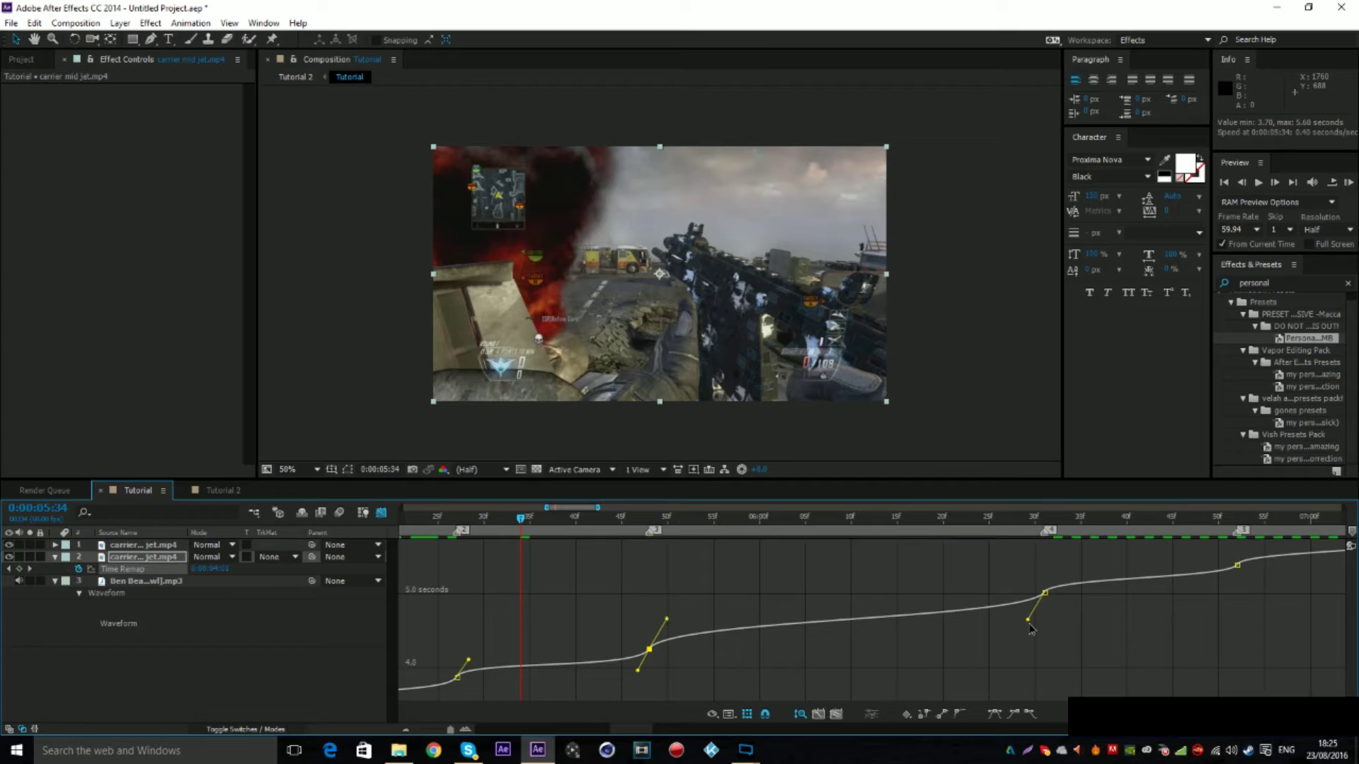
left_click_drag(1029, 626, 1030, 631)
left_click_drag(1057, 584, 1059, 576)
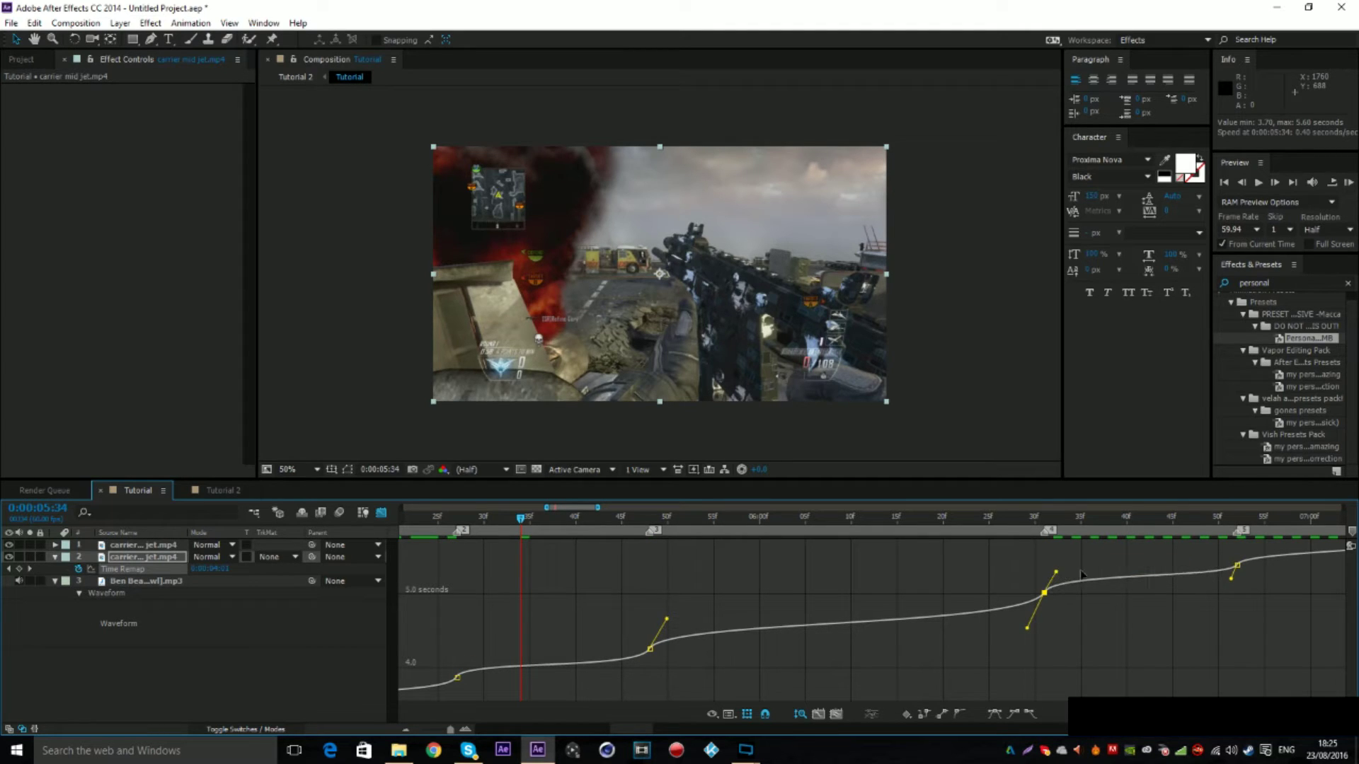
Step: Lengthen the remaining keyframes' ease handles and ease the end of the curve, then return to Tutorial 2
left_click(1237, 566)
left_click_drag(1232, 582, 1231, 591)
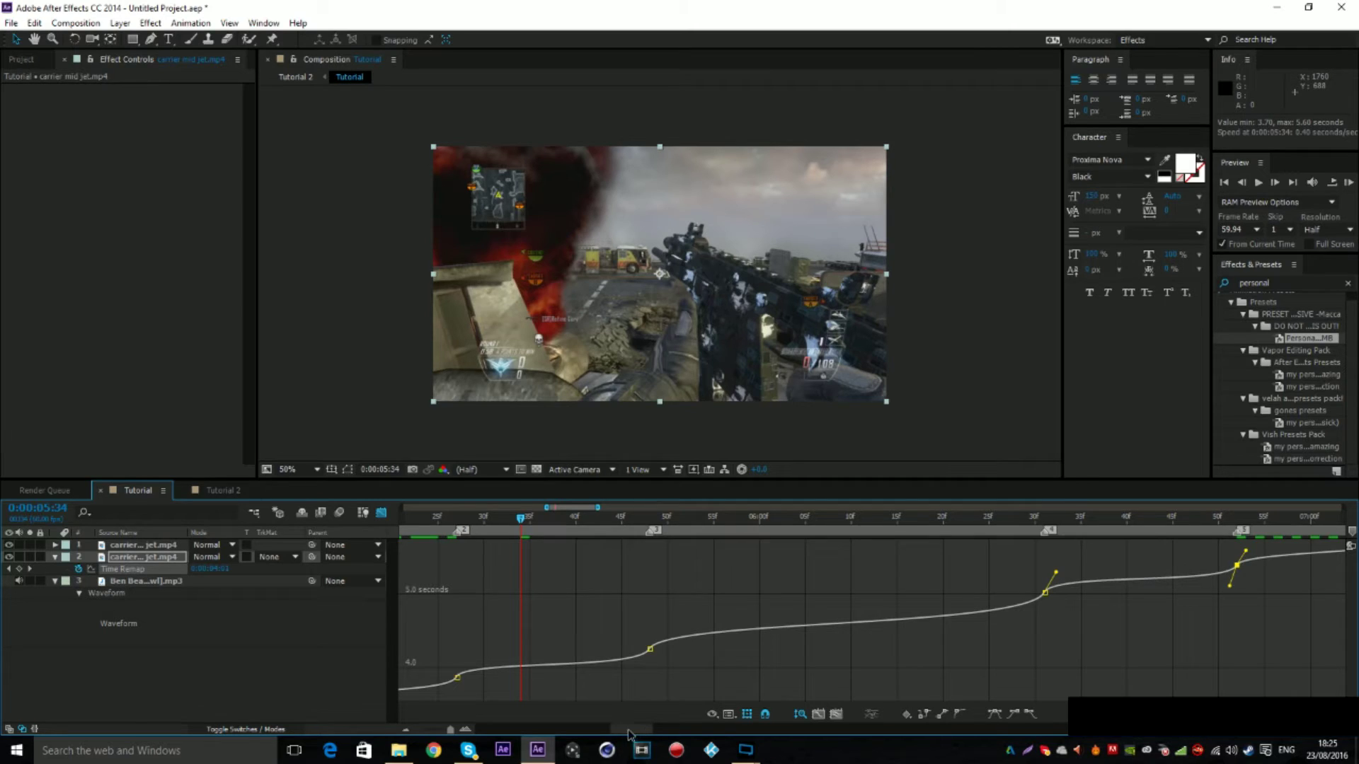
left_click_drag(627, 729, 649, 730)
left_click_drag(779, 621, 784, 612)
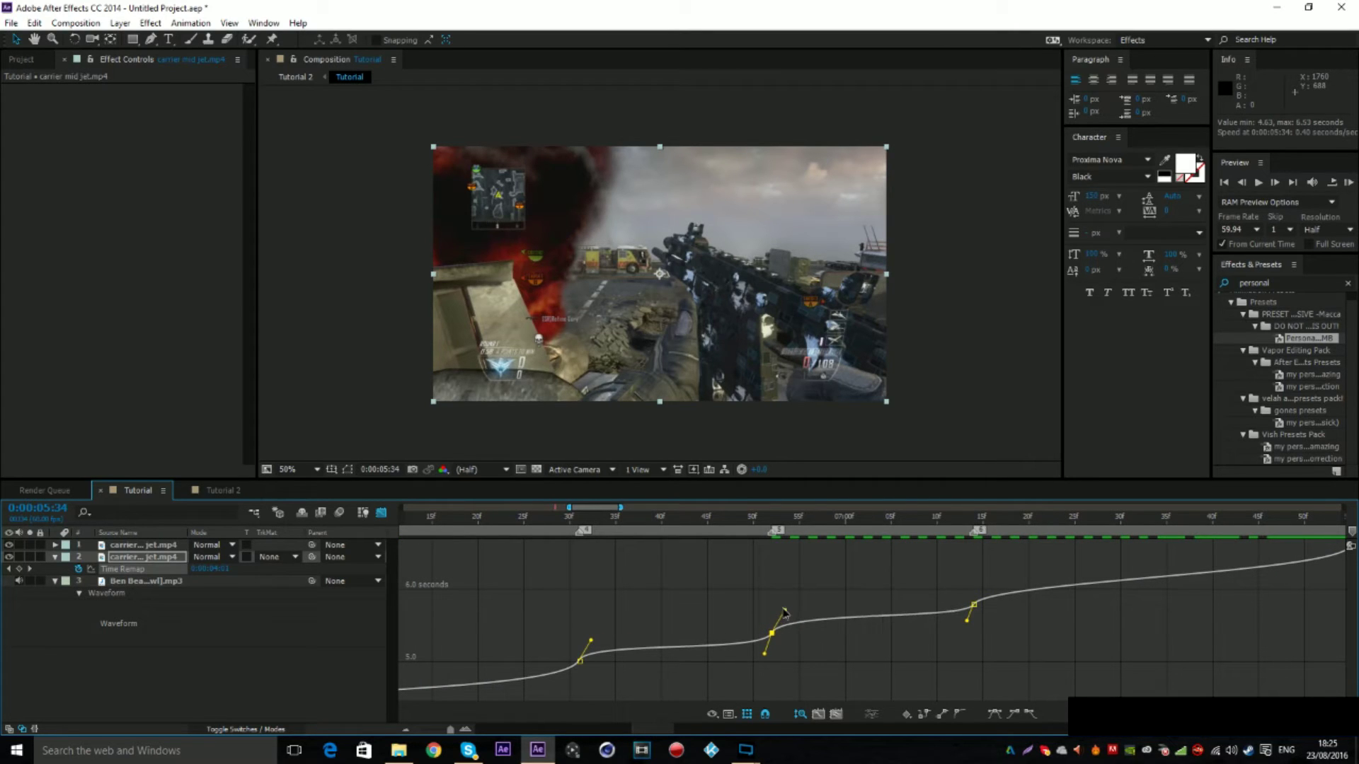
left_click_drag(967, 622, 968, 626)
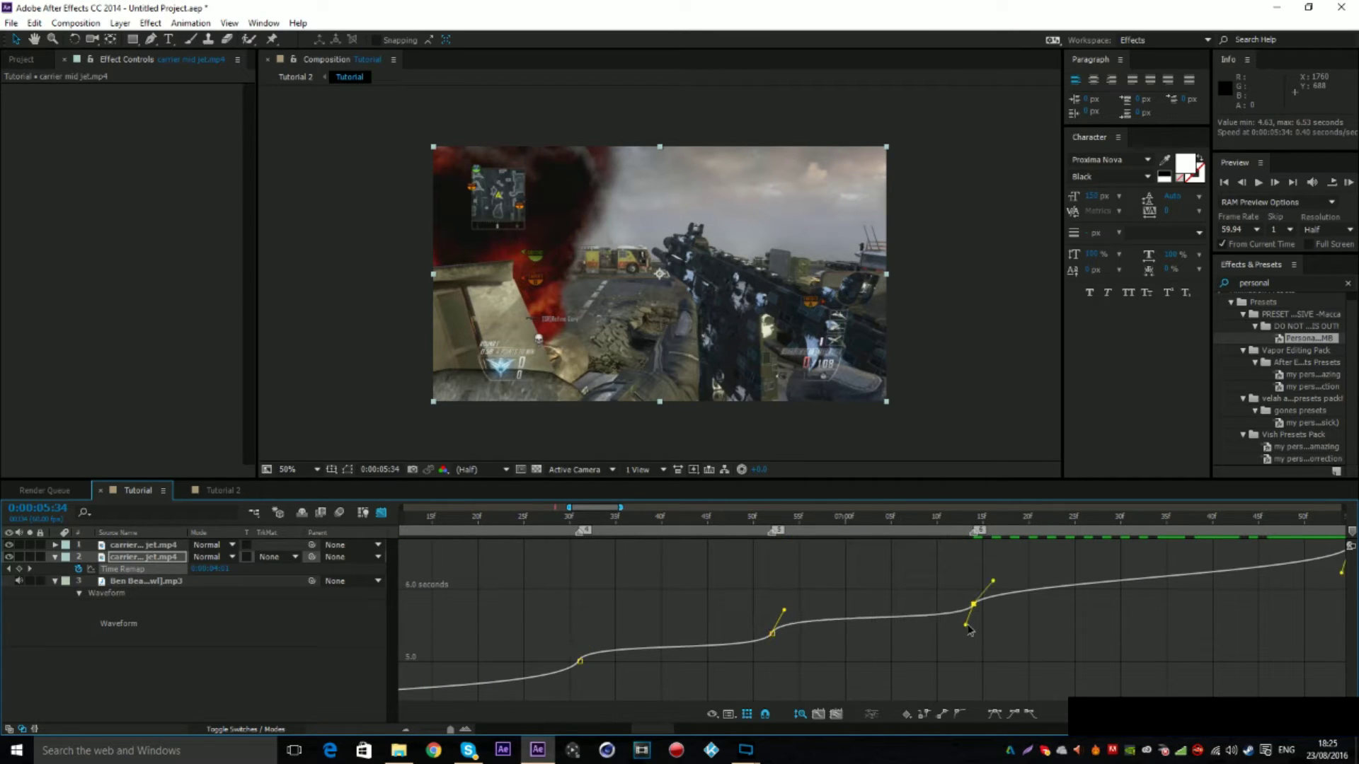
left_click_drag(993, 581, 1003, 565)
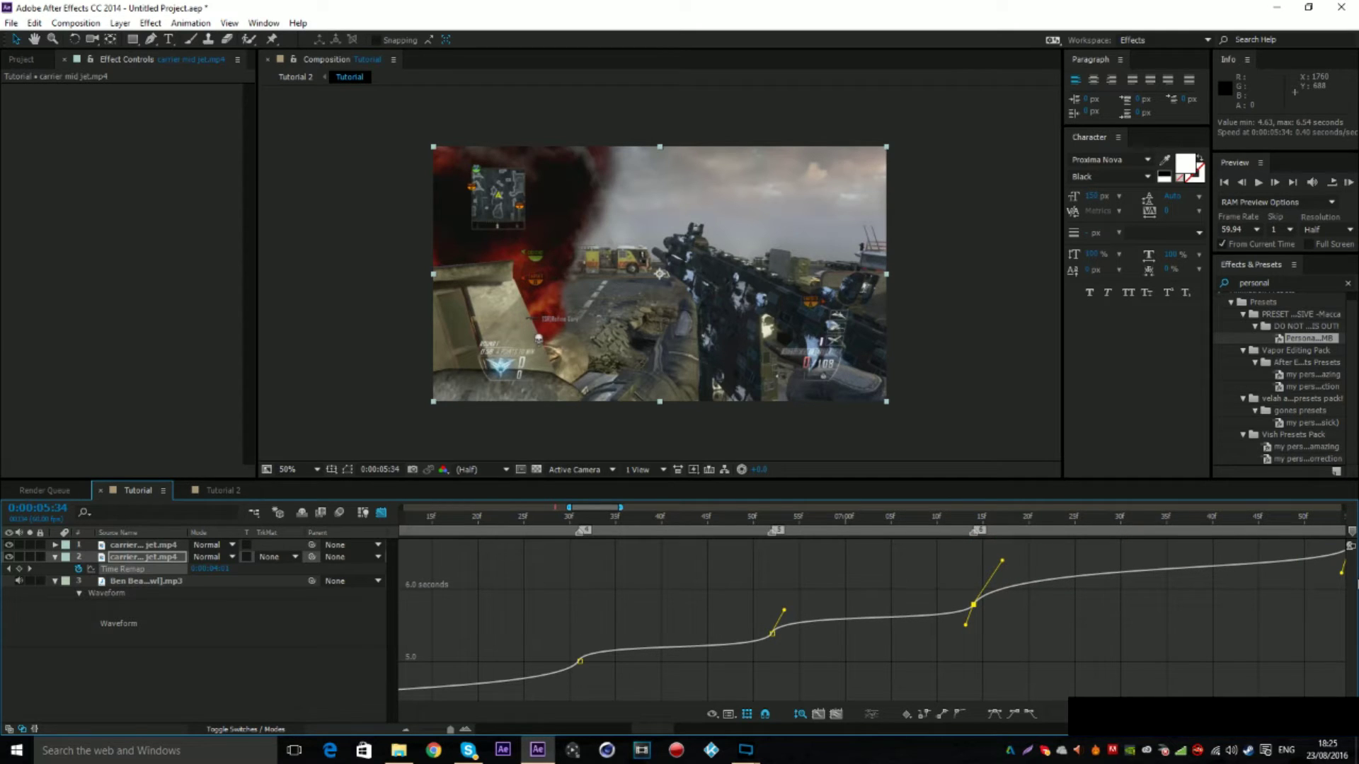
left_click_drag(1344, 572, 1340, 585)
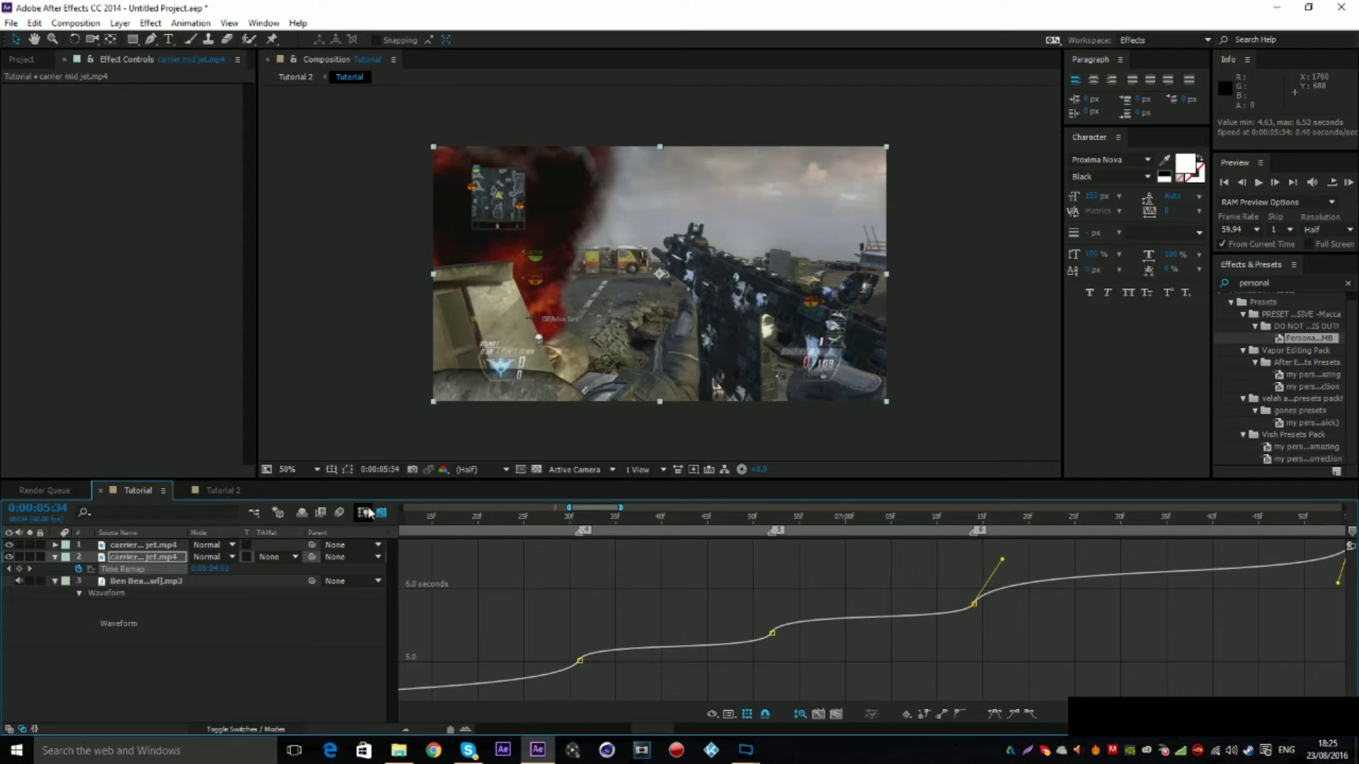
left_click(368, 512)
left_click(222, 490)
Step: Preview Tutorial 2 from 0:00:04:25 and scrub the nested footage around seven seconds
left_click(524, 518)
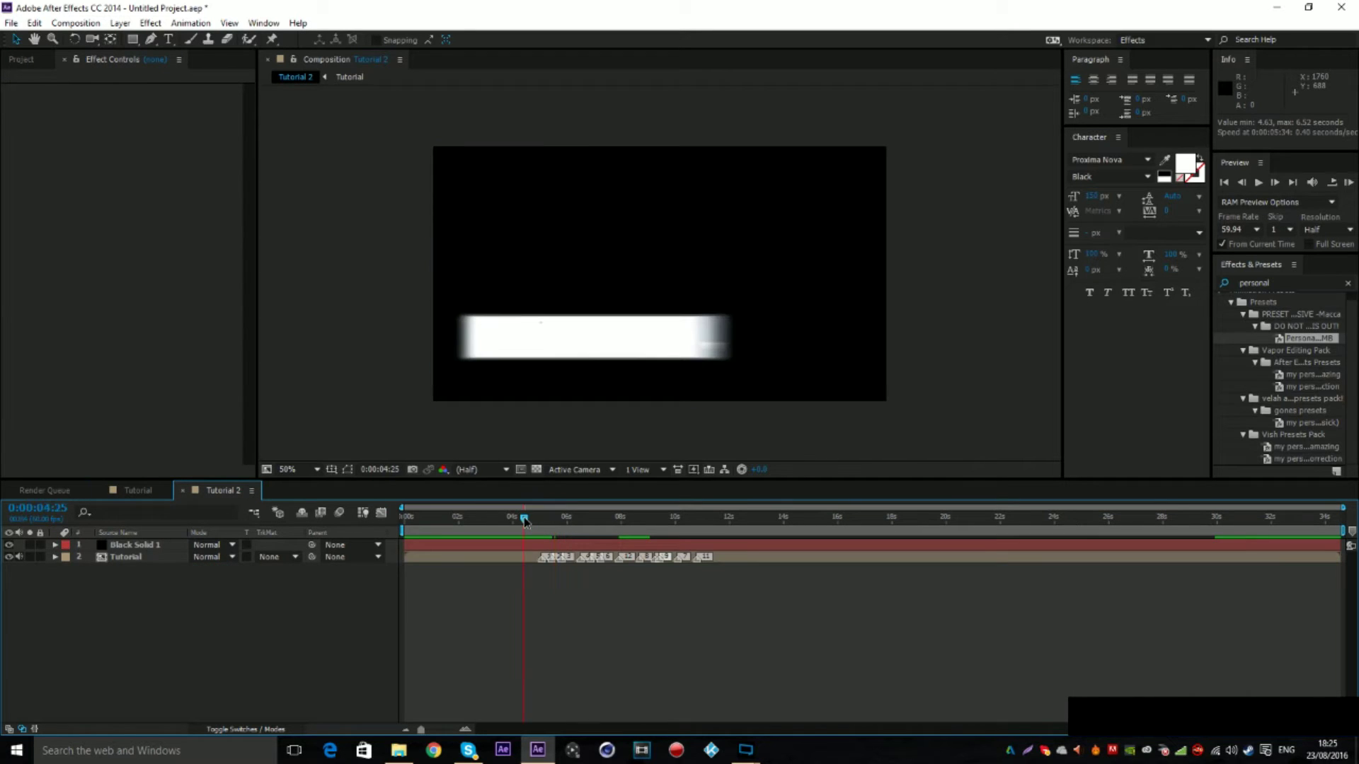
key("space")
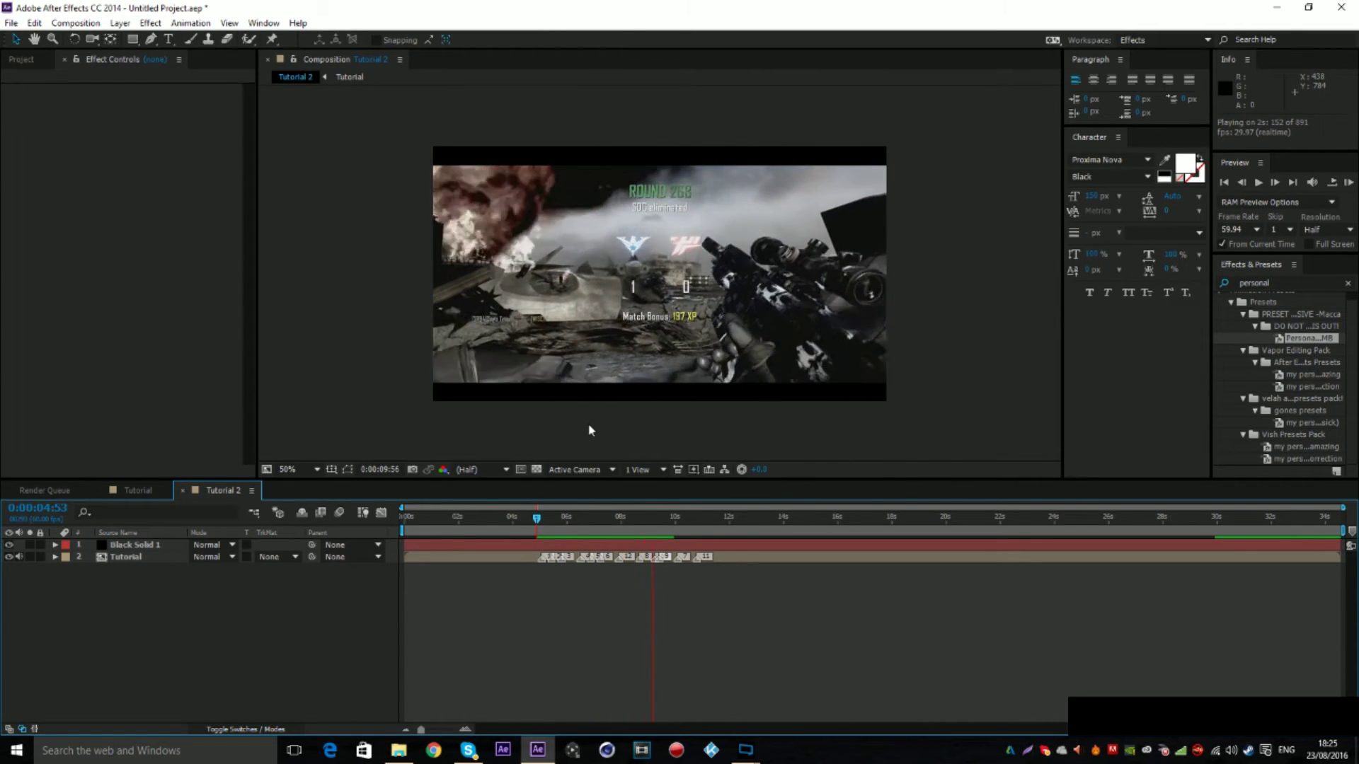
scroll(622, 378, "up", 4)
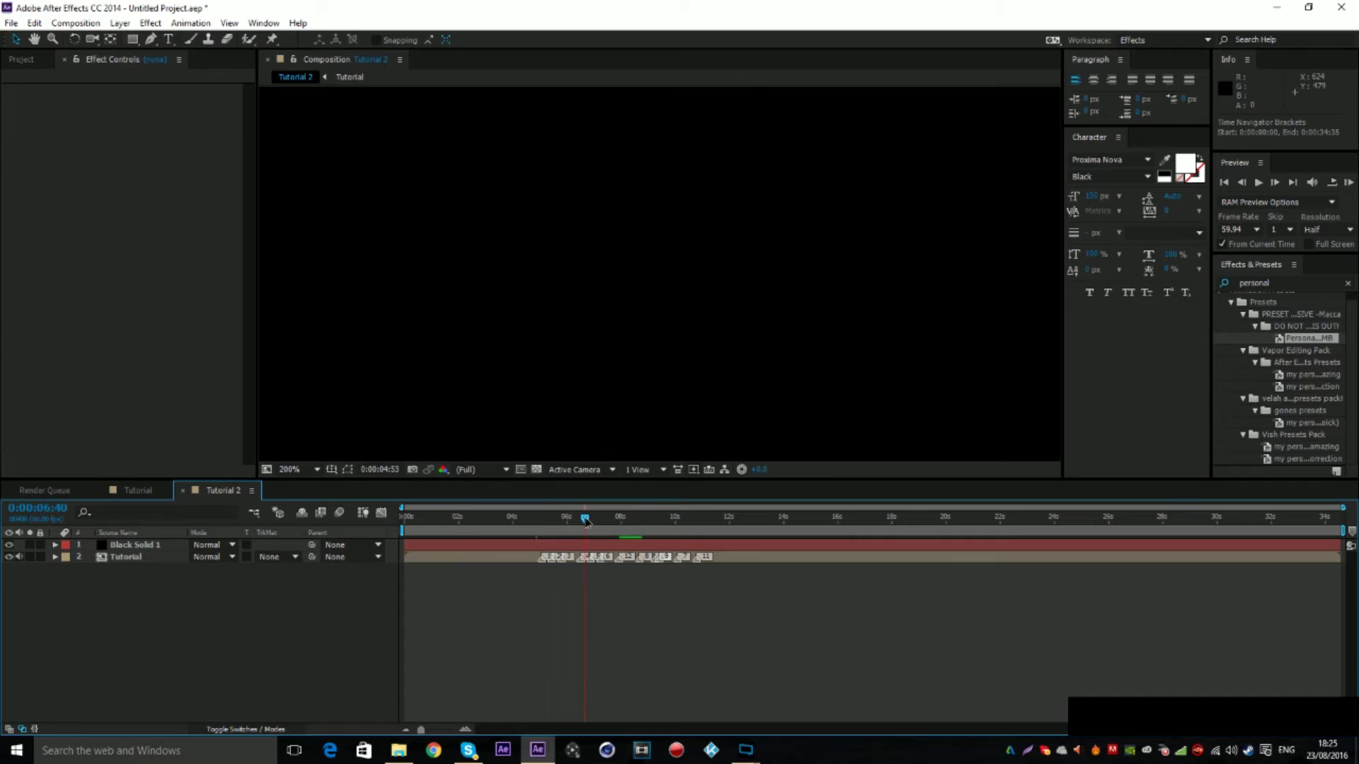
scroll(622, 409, "down", 4)
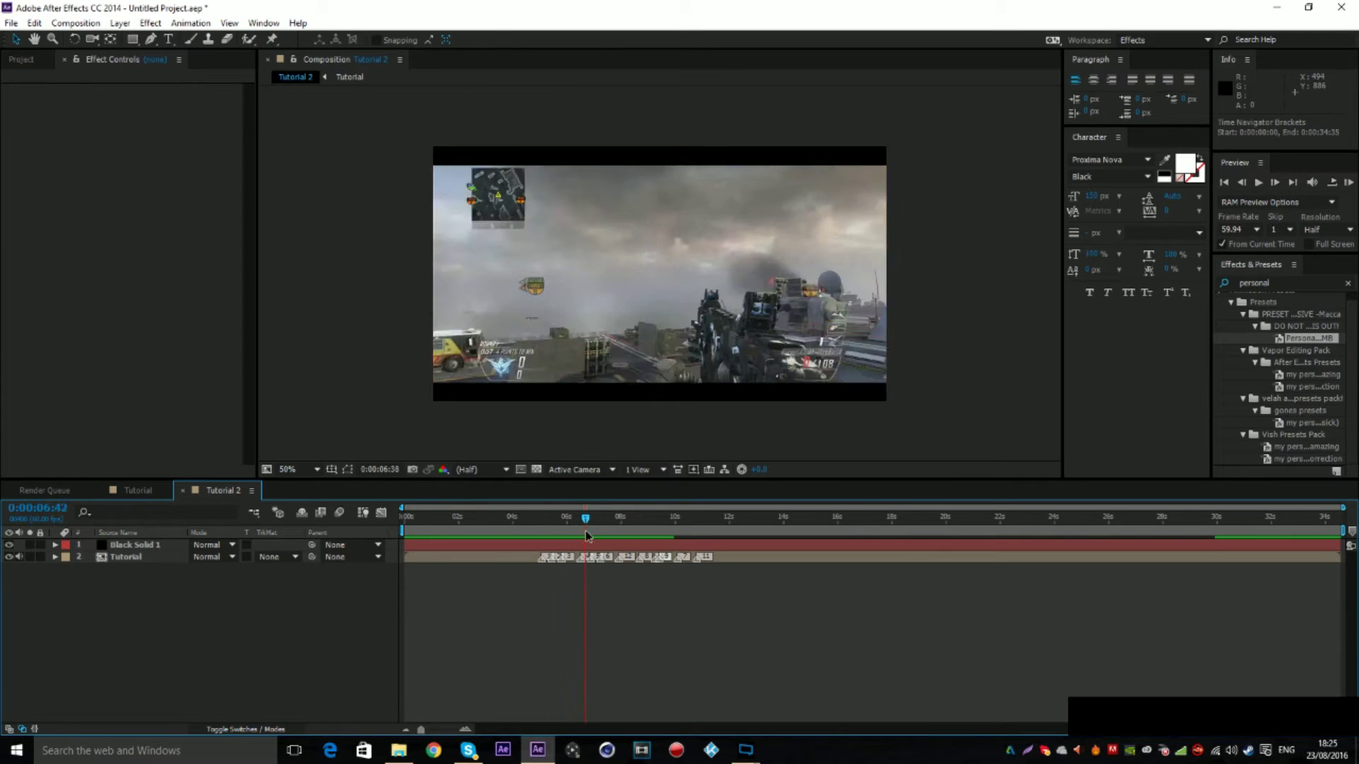
left_click_drag(586, 532, 621, 558)
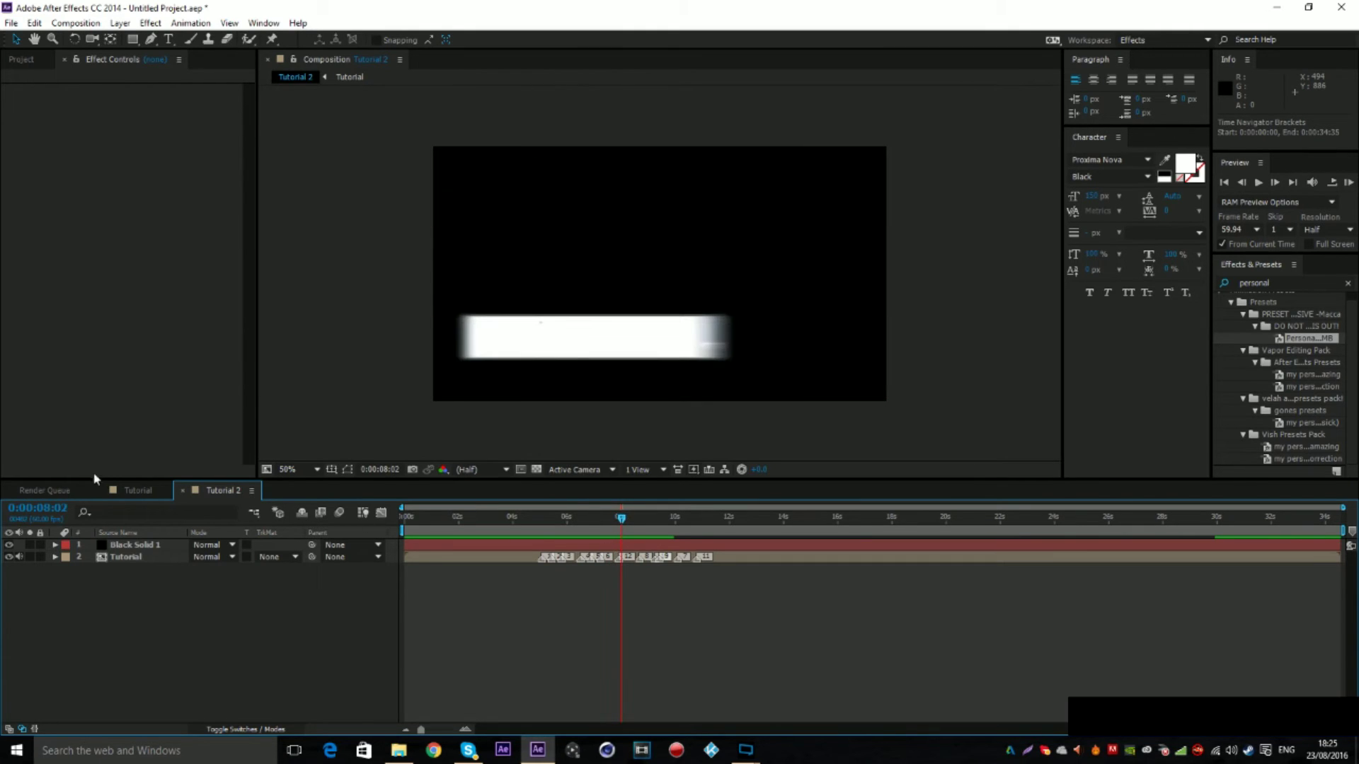
Step: Return to the Tutorial comp with the timeline zoomed to about 3–13 seconds, at 0:00:06:07
left_click(135, 489)
left_click_drag(429, 729, 442, 729)
left_click_drag(817, 534, 529, 546)
Step: Check the later clip's span from 0:00:07:56 to 0:00:10:47, then select it at 0:00:07:56
left_click(781, 519)
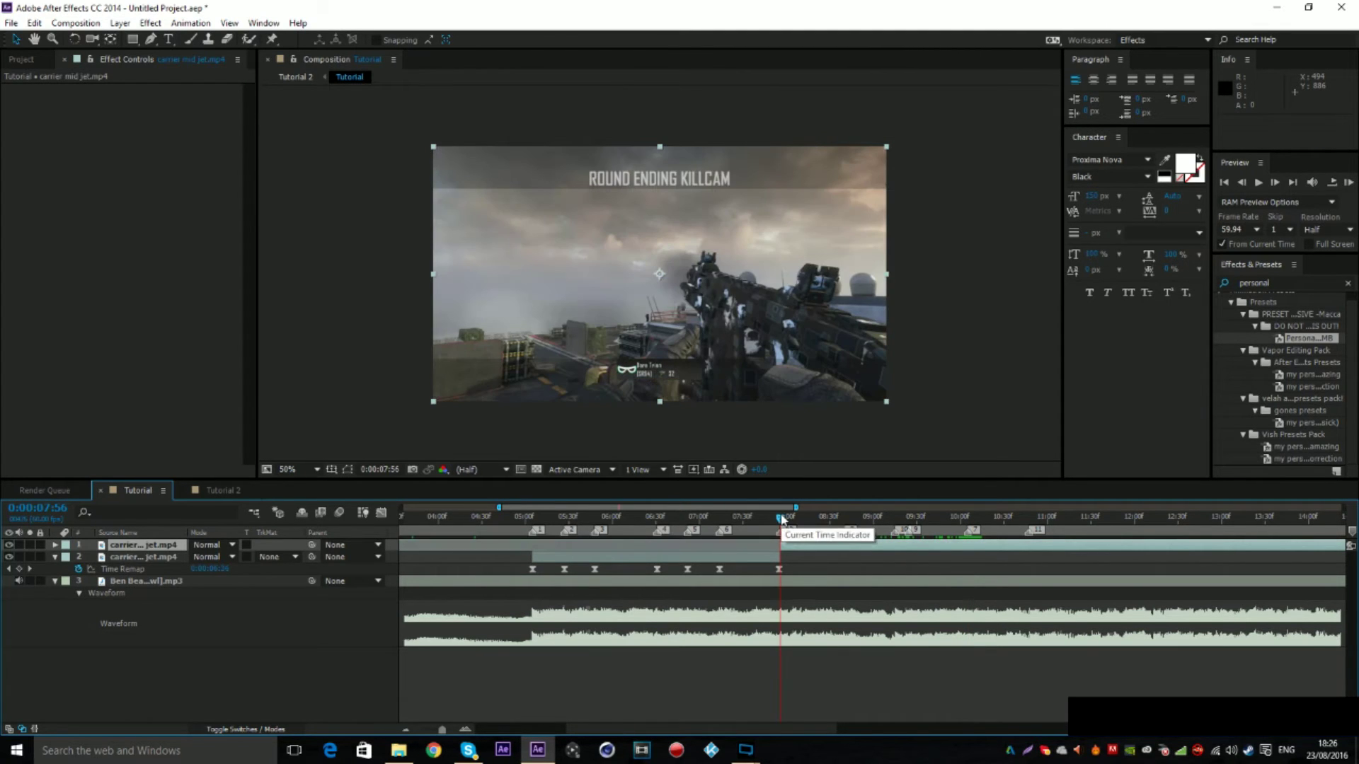
left_click(1026, 520)
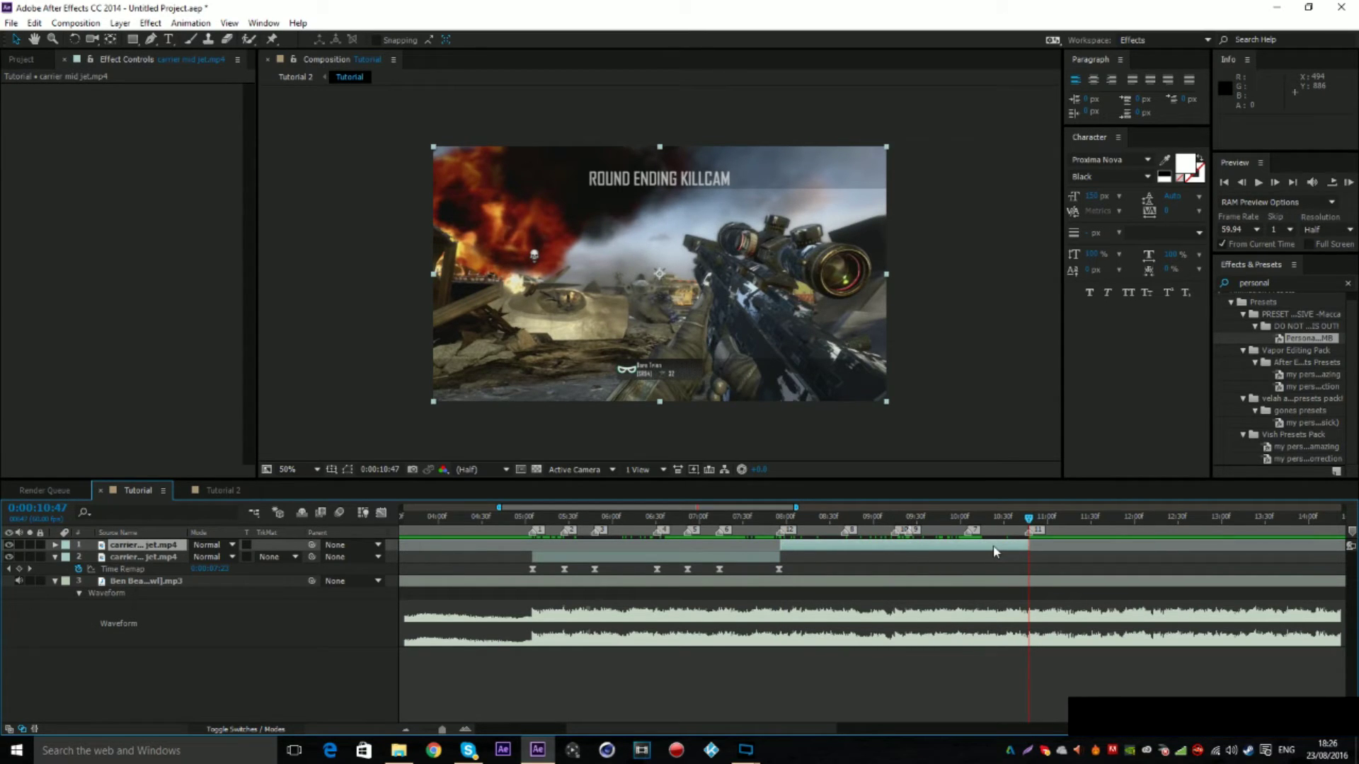
left_click(34, 22)
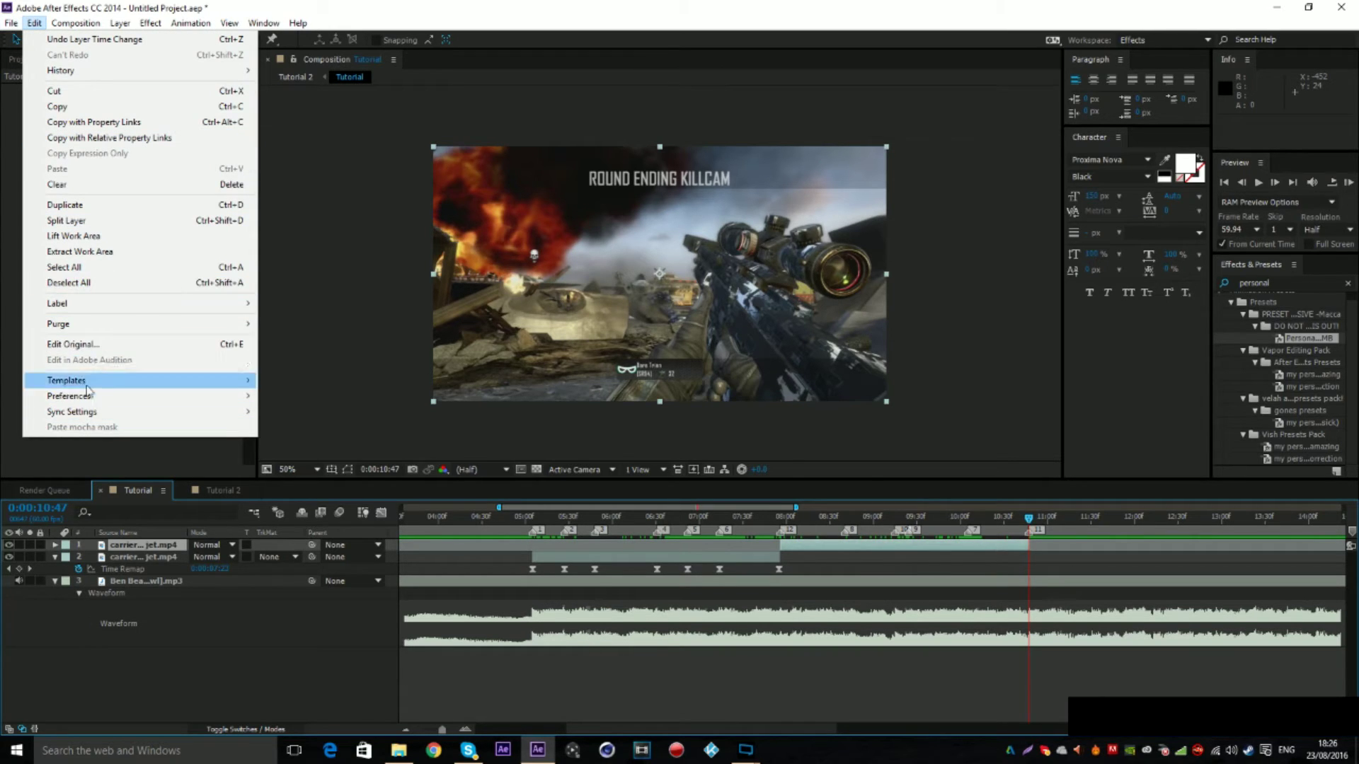
left_click(1071, 564)
left_click(785, 571)
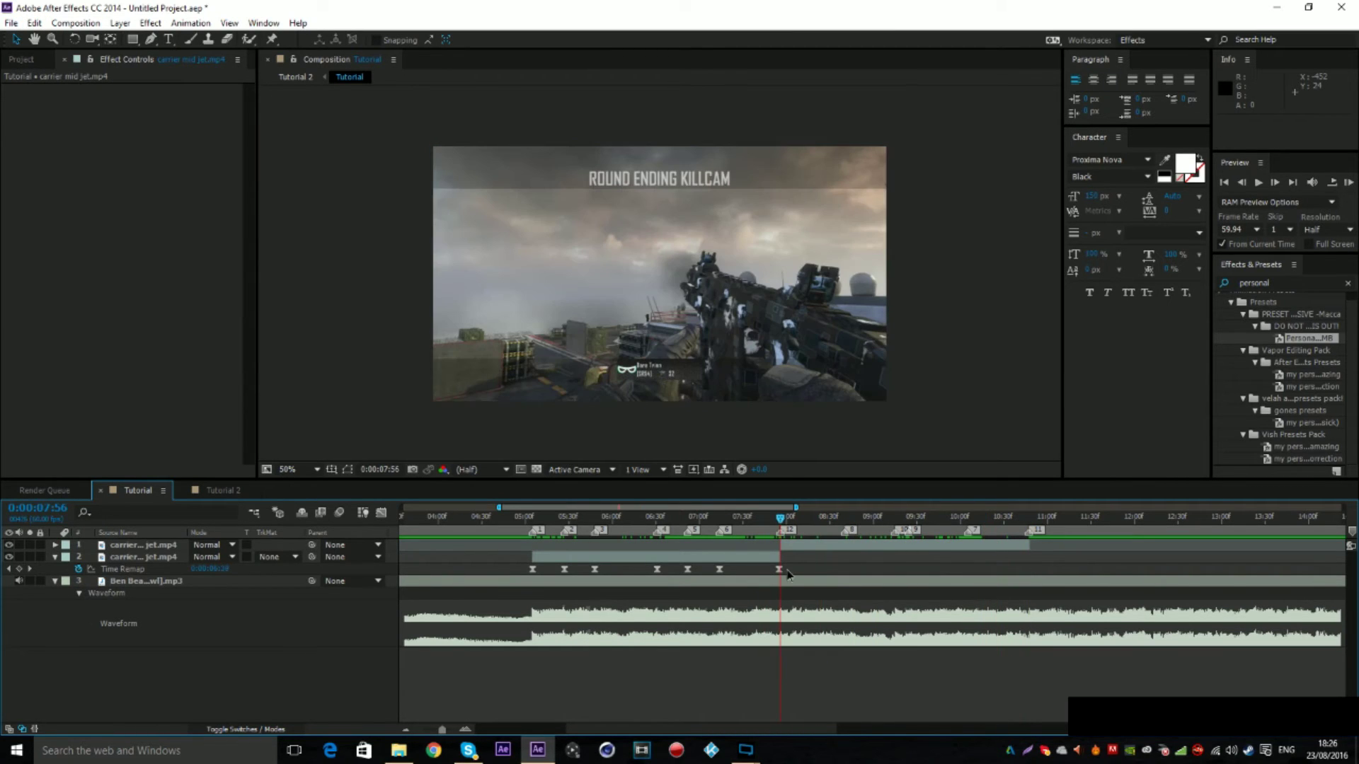
left_click(800, 547)
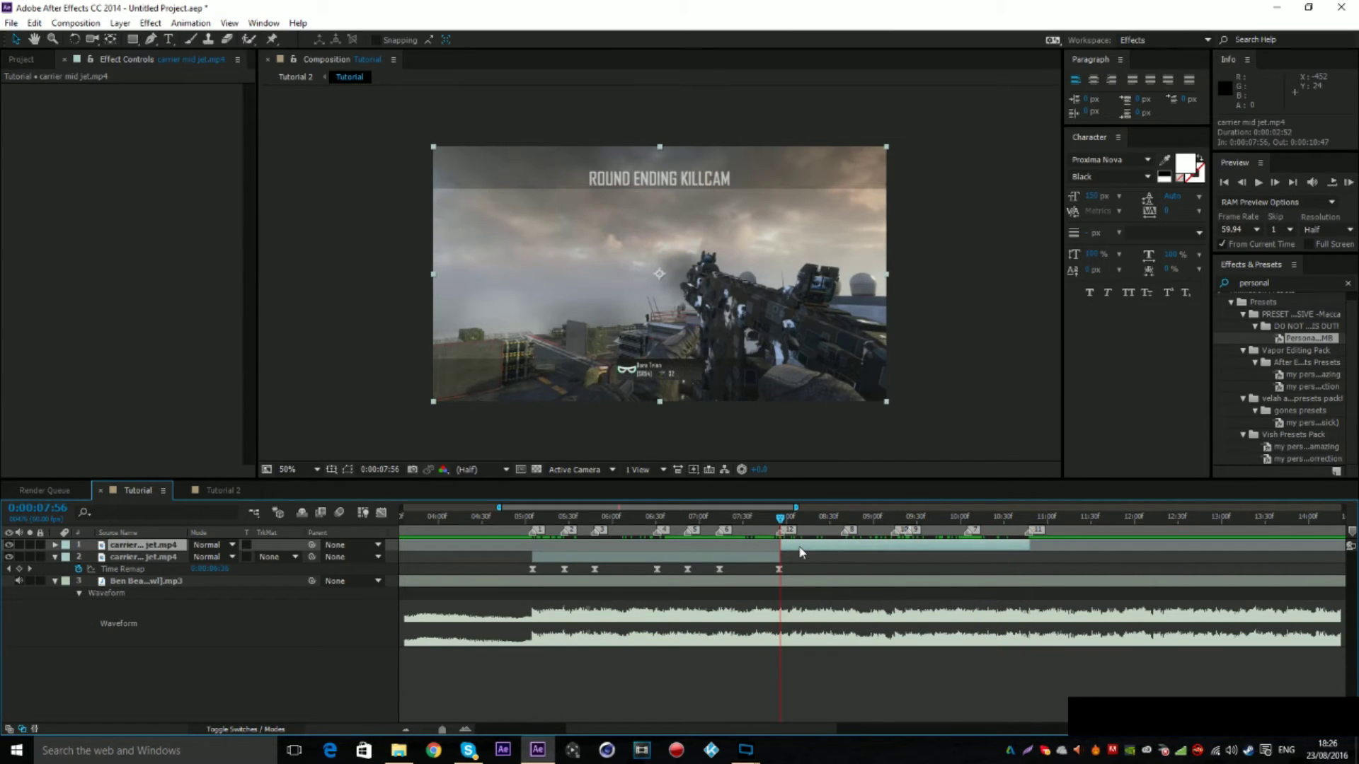
Step: Enable time remapping on the later carrier clip layer
key("ctrl+alt+t")
right_click(799, 552)
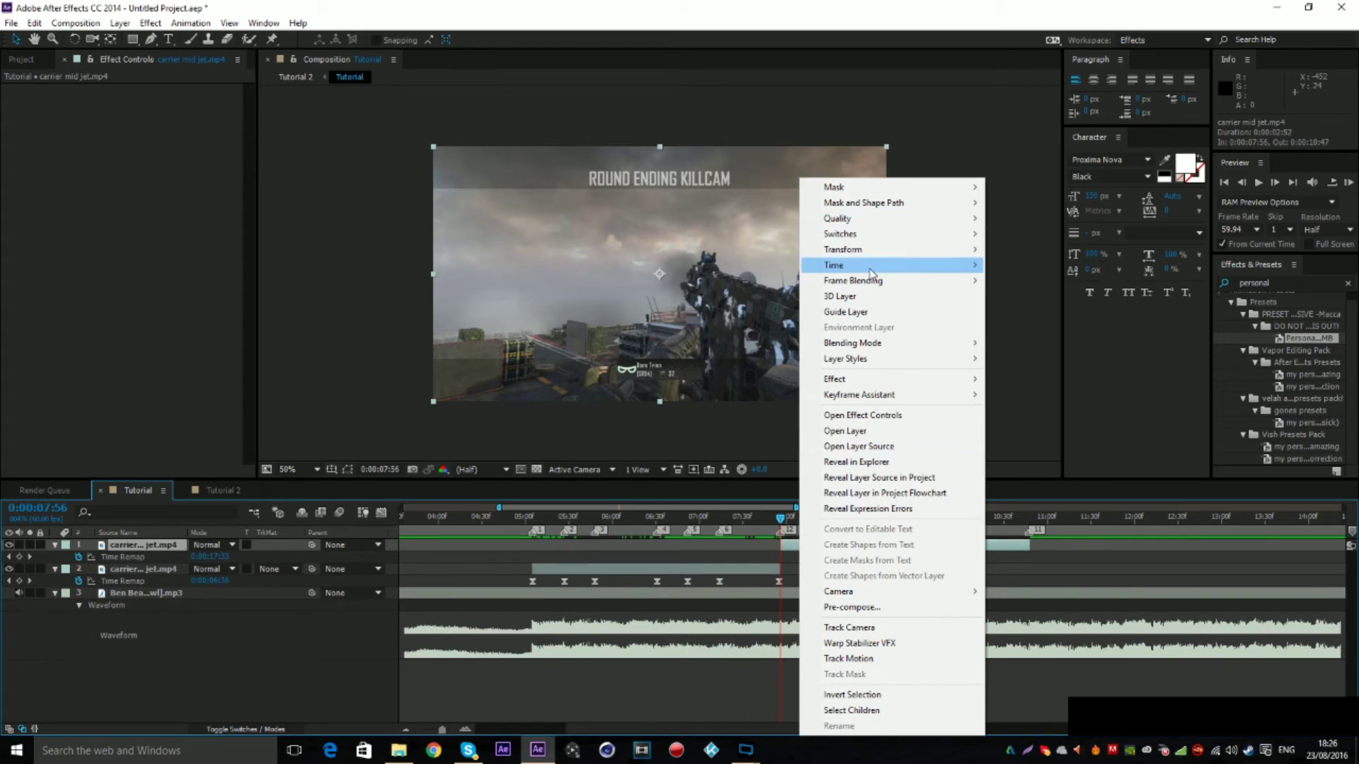
left_click(1042, 421)
left_click(934, 547)
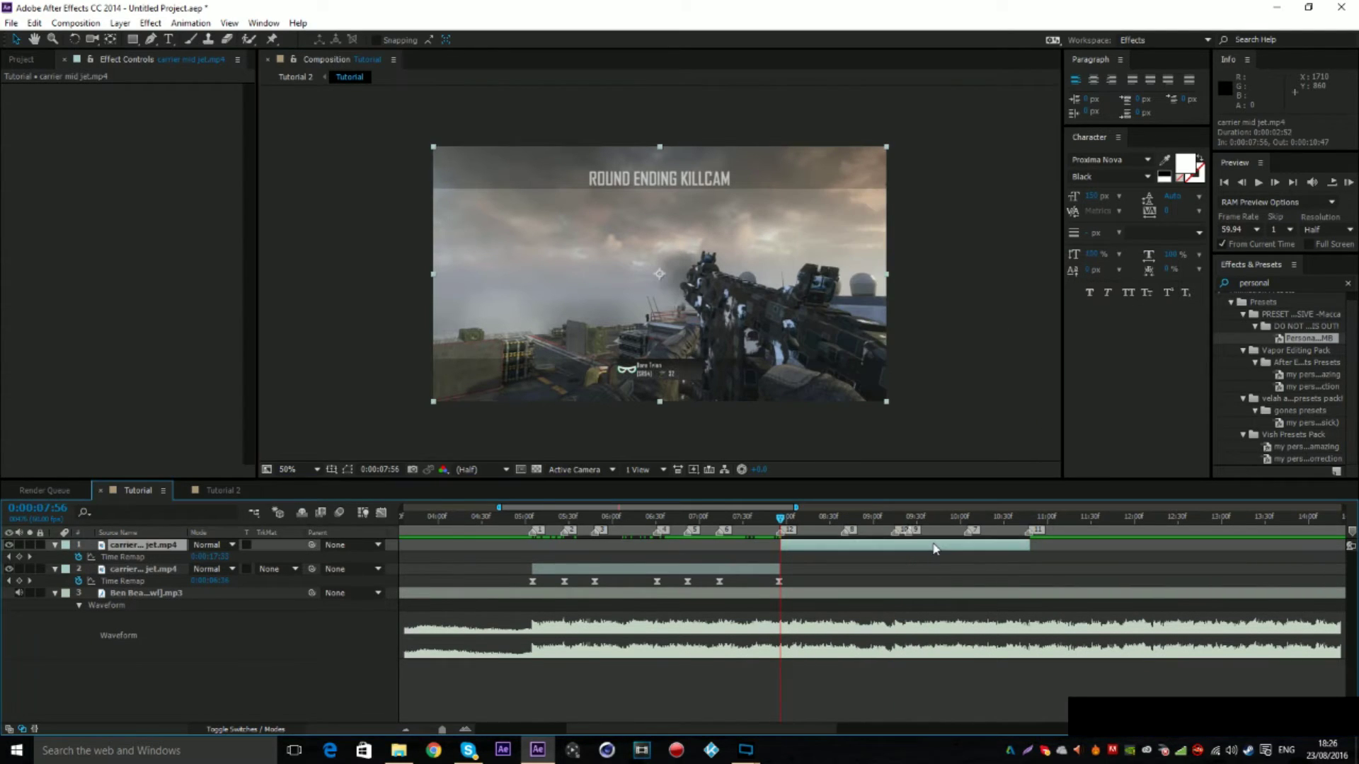
left_click(19, 557)
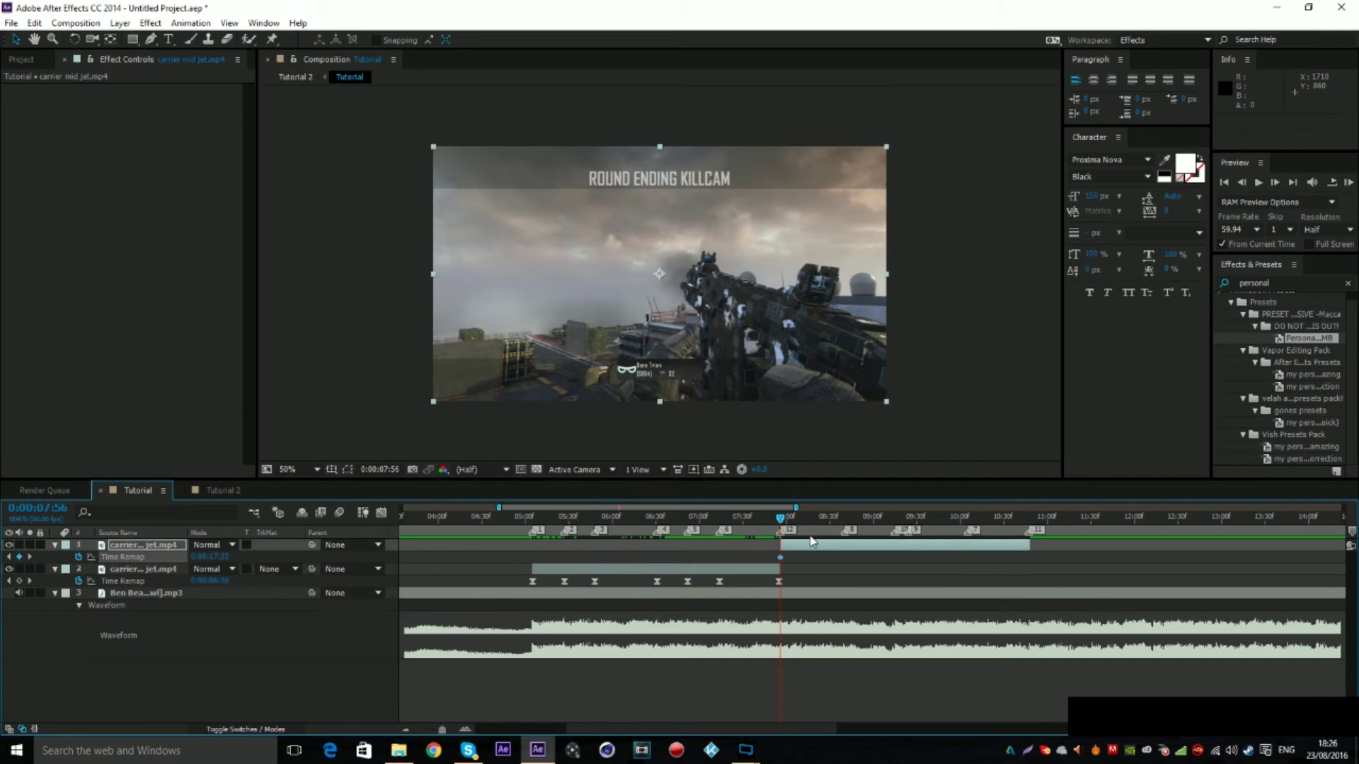
key("ctrl+z")
Step: Add a Time Remap keyframe at 0:00:10:05 and retime 0:00:10:47 to source 0:00:21:42
left_click(967, 518)
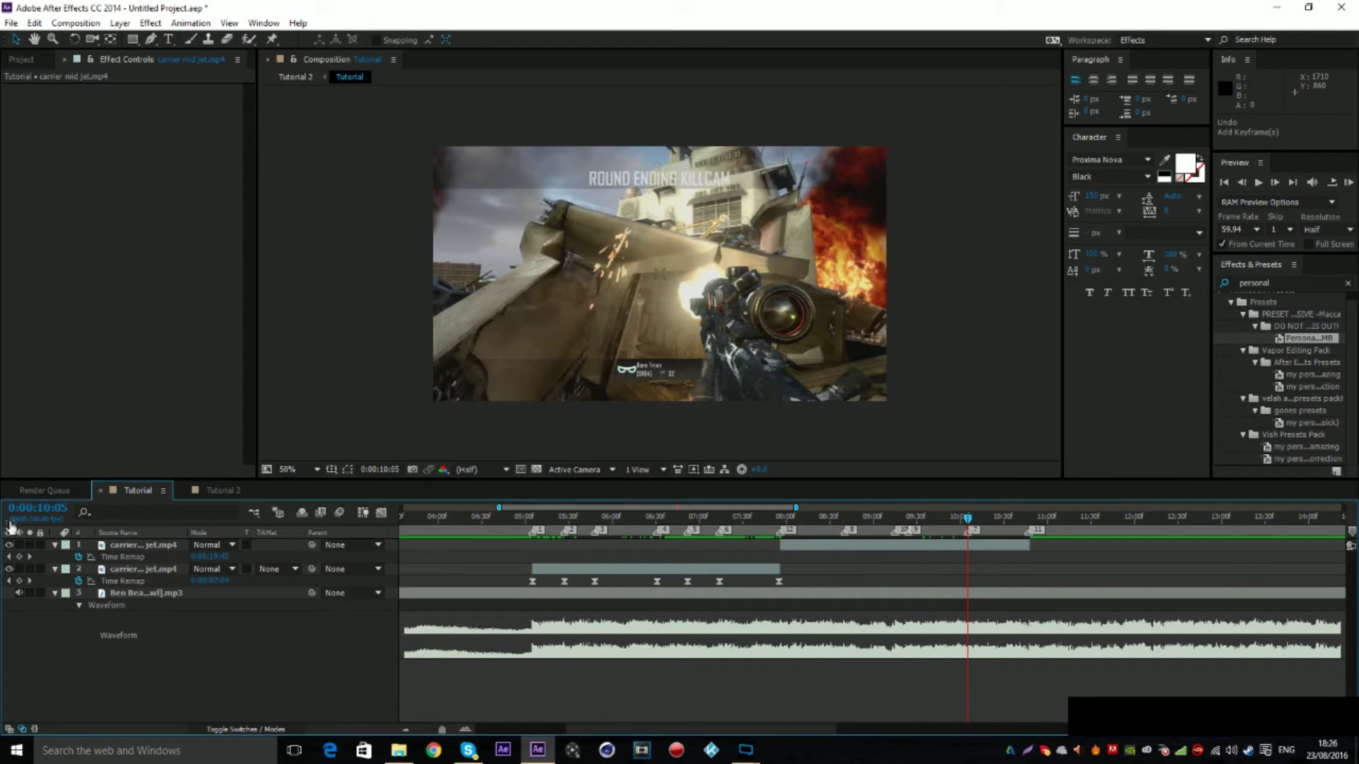
left_click(19, 557)
key("space")
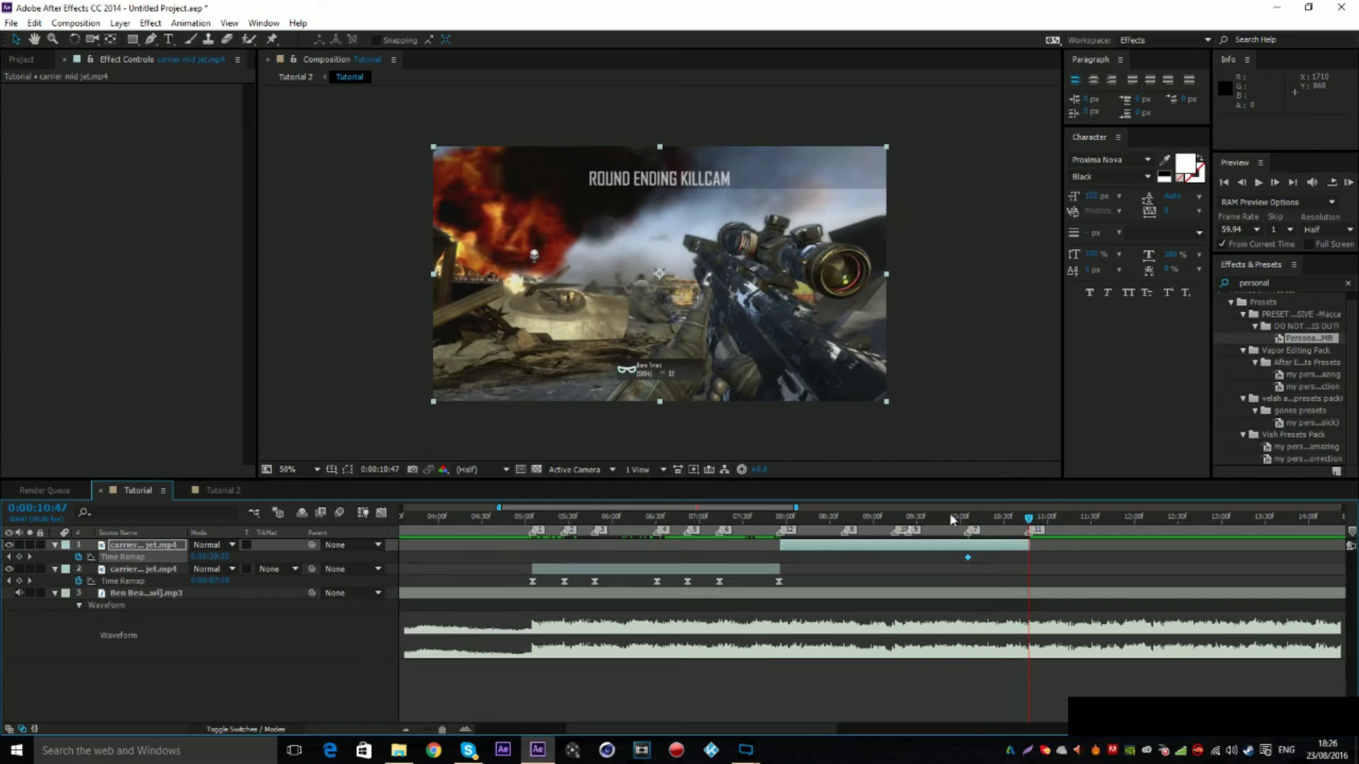
left_click_drag(203, 557, 322, 544)
Step: Add a retiming keyframe near 0:00:08:06, check the beat near 0:00:09:24, and select all five keyframes
left_click_drag(933, 538, 781, 536)
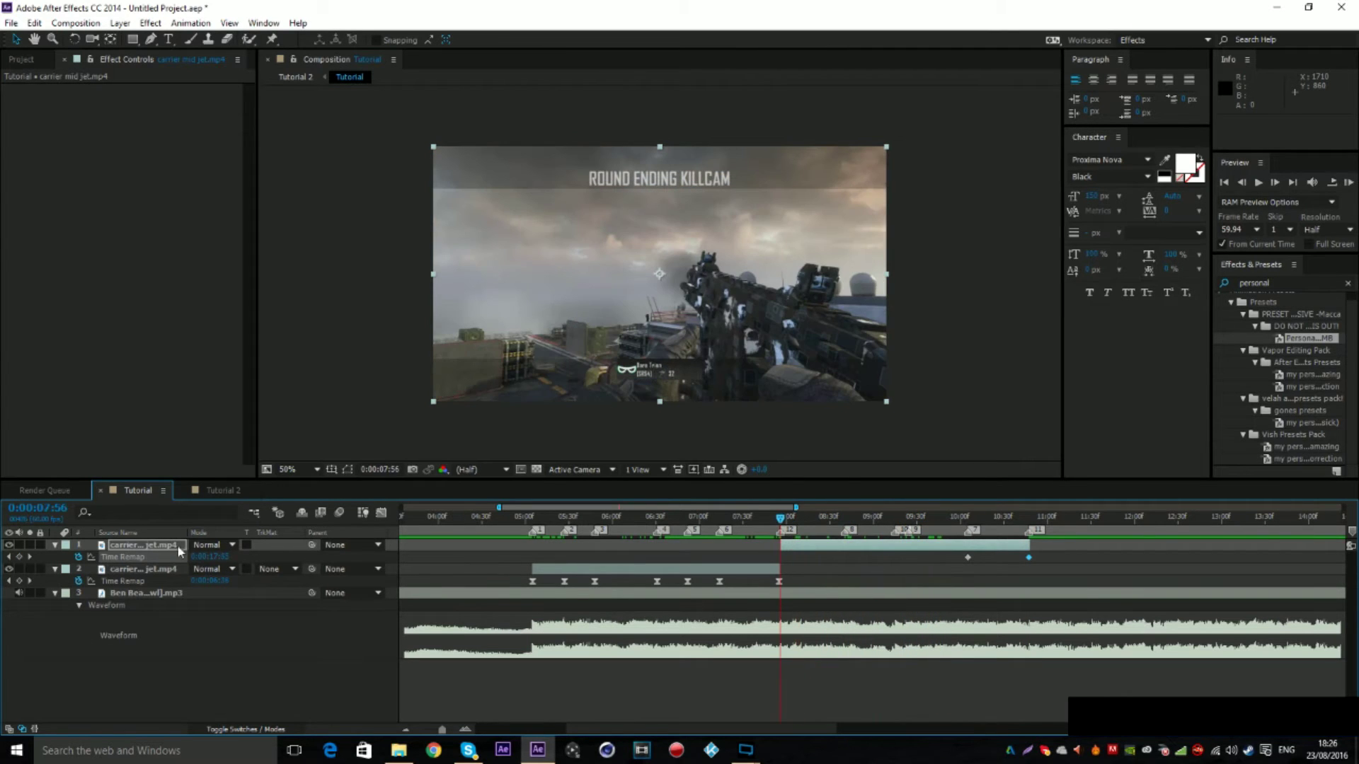
left_click(259, 643)
left_click_drag(206, 557, 153, 566)
key("space")
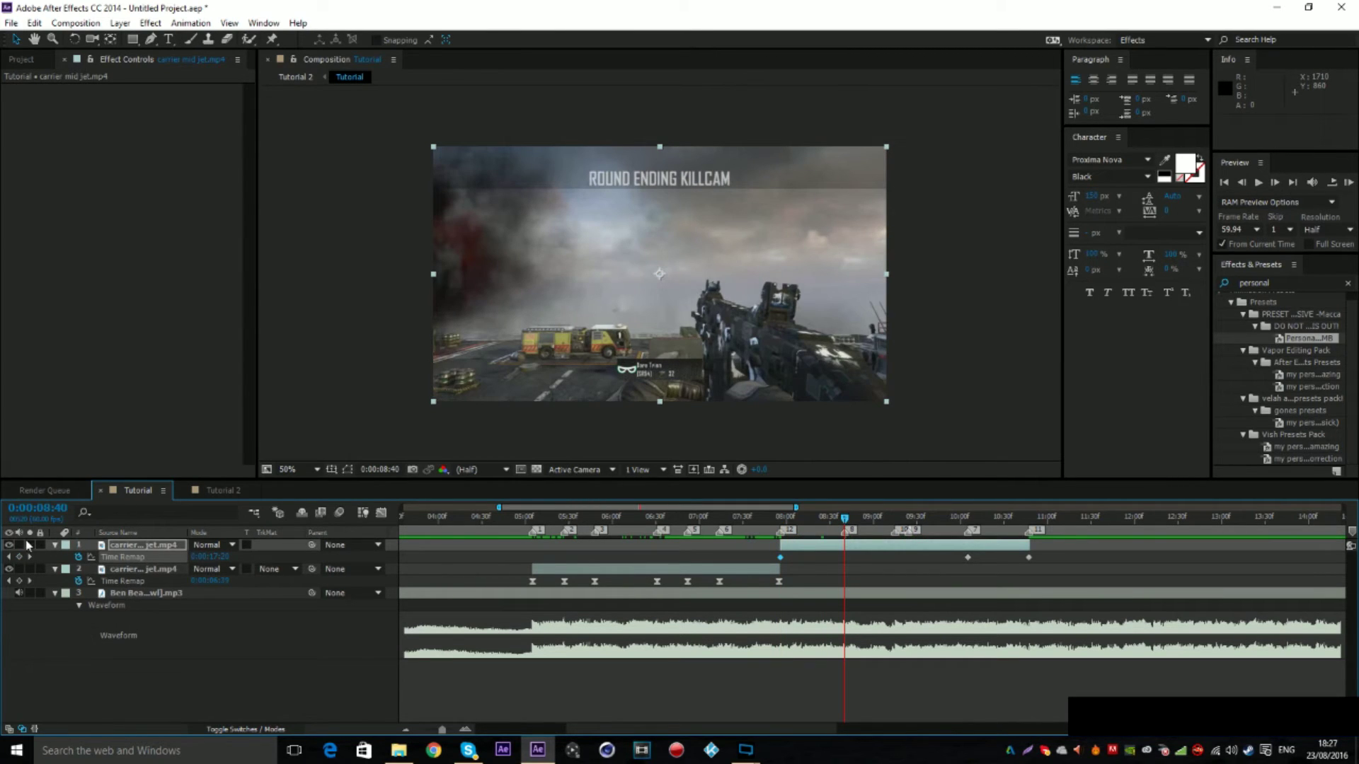
left_click(894, 519)
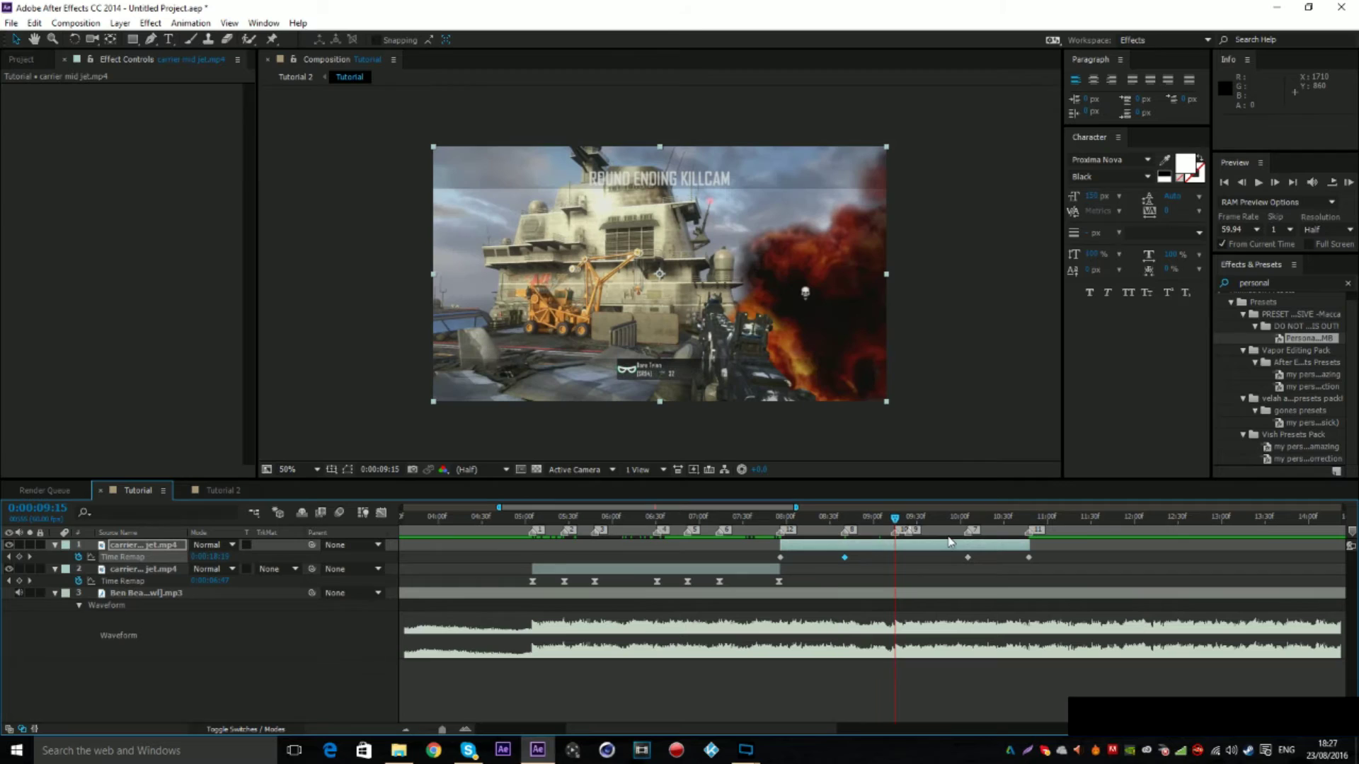
left_click(919, 509)
left_click_drag(903, 520, 911, 521)
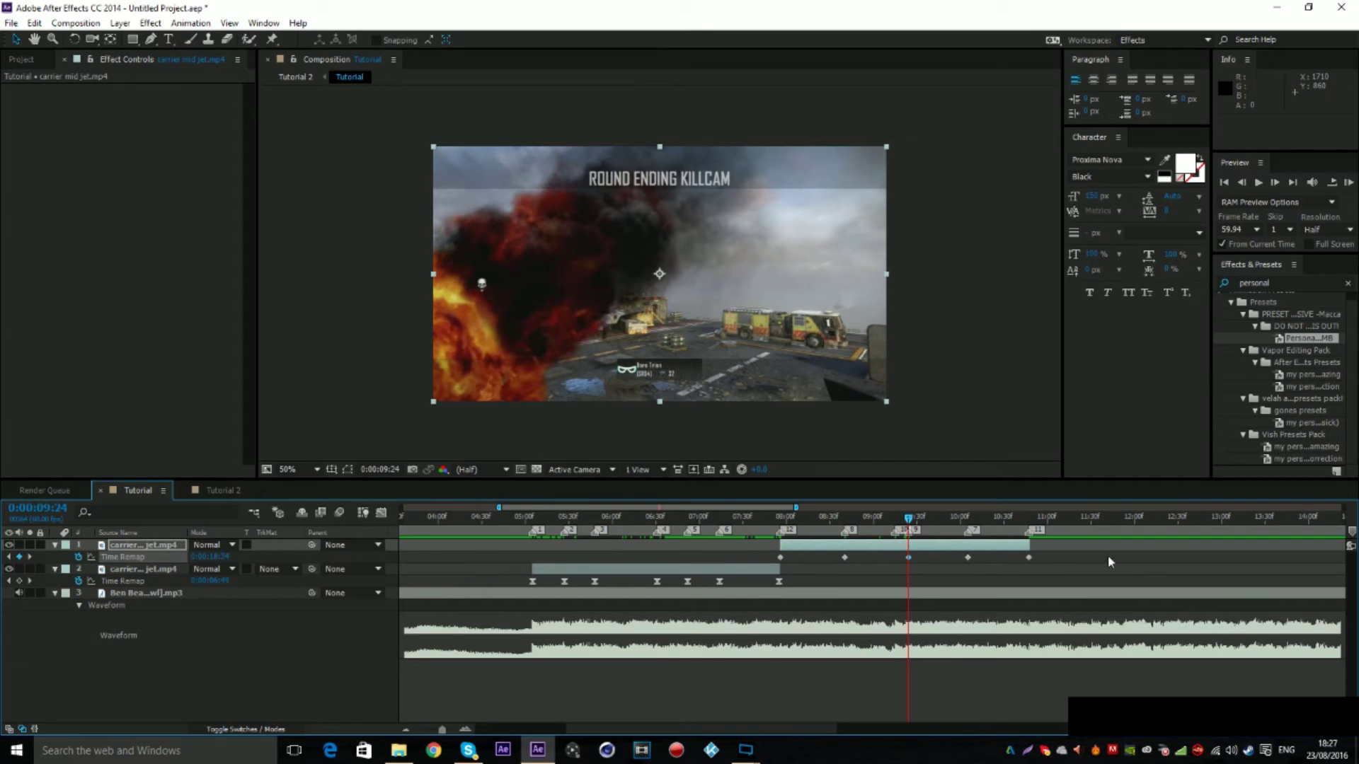
left_click_drag(1061, 564, 737, 547)
Step: In the speed graph, ease the curve around the keyframe near 0:00:08:00 and the next one
left_click(381, 513)
left_click(682, 623)
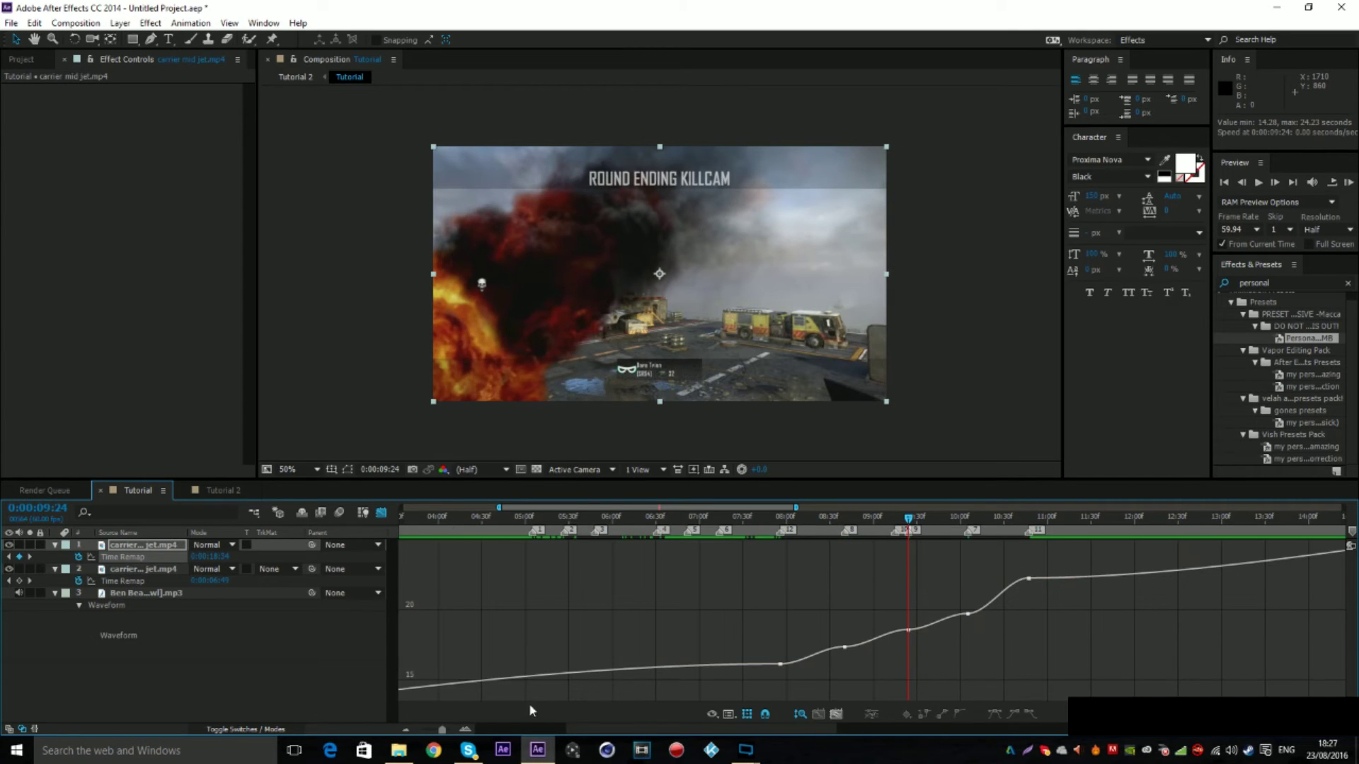
left_click(469, 734)
left_click(653, 685)
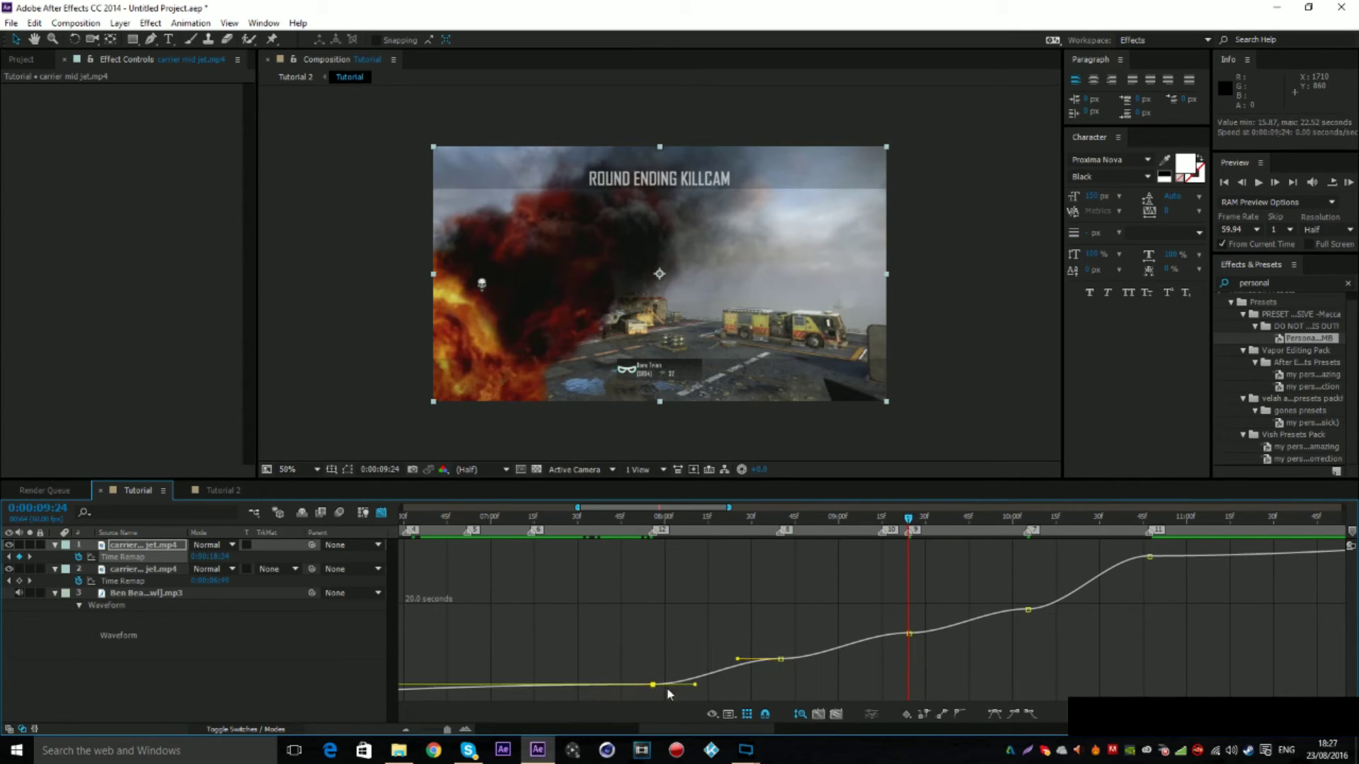
left_click_drag(695, 685, 667, 678)
left_click(780, 659)
left_click_drag(736, 658, 1018, 625)
Step: Preview the retimed clip from 0:00:07:56
left_click(387, 516)
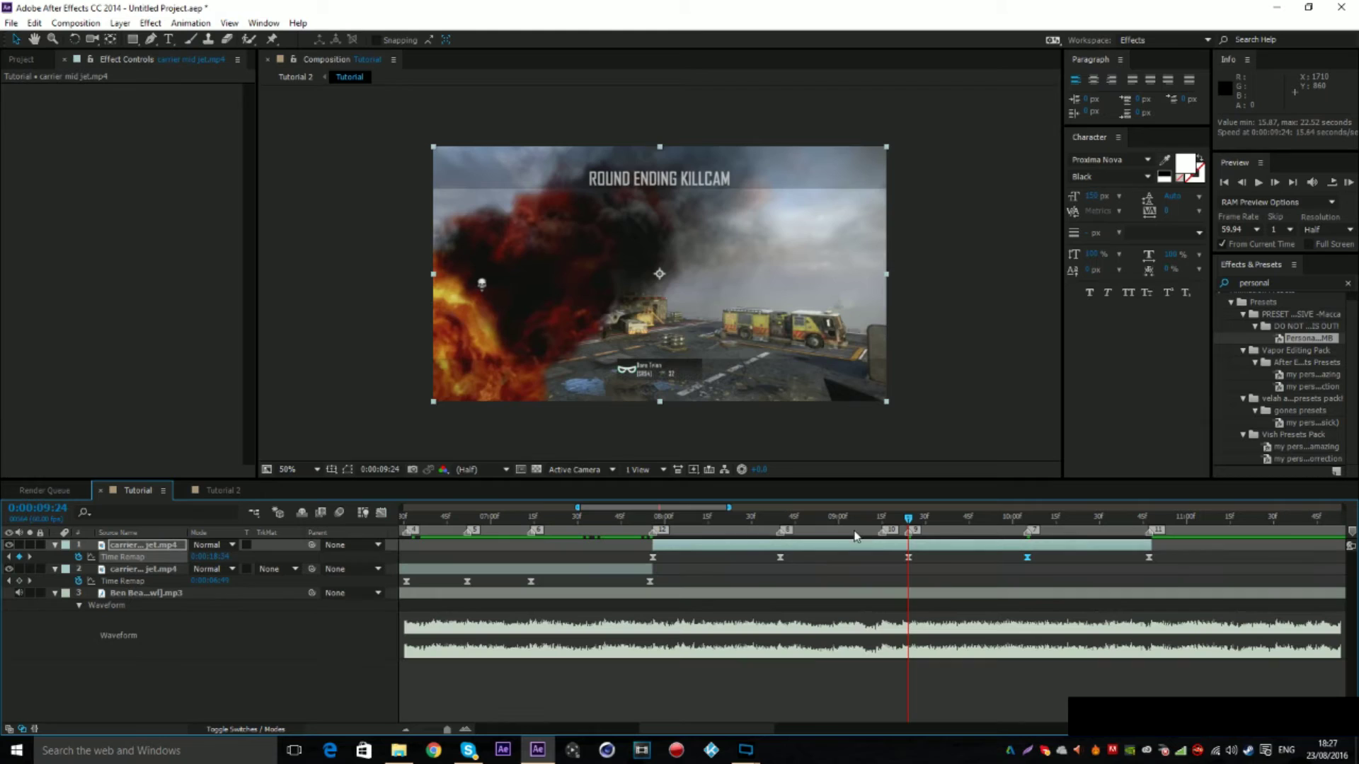
left_click_drag(893, 527, 773, 521)
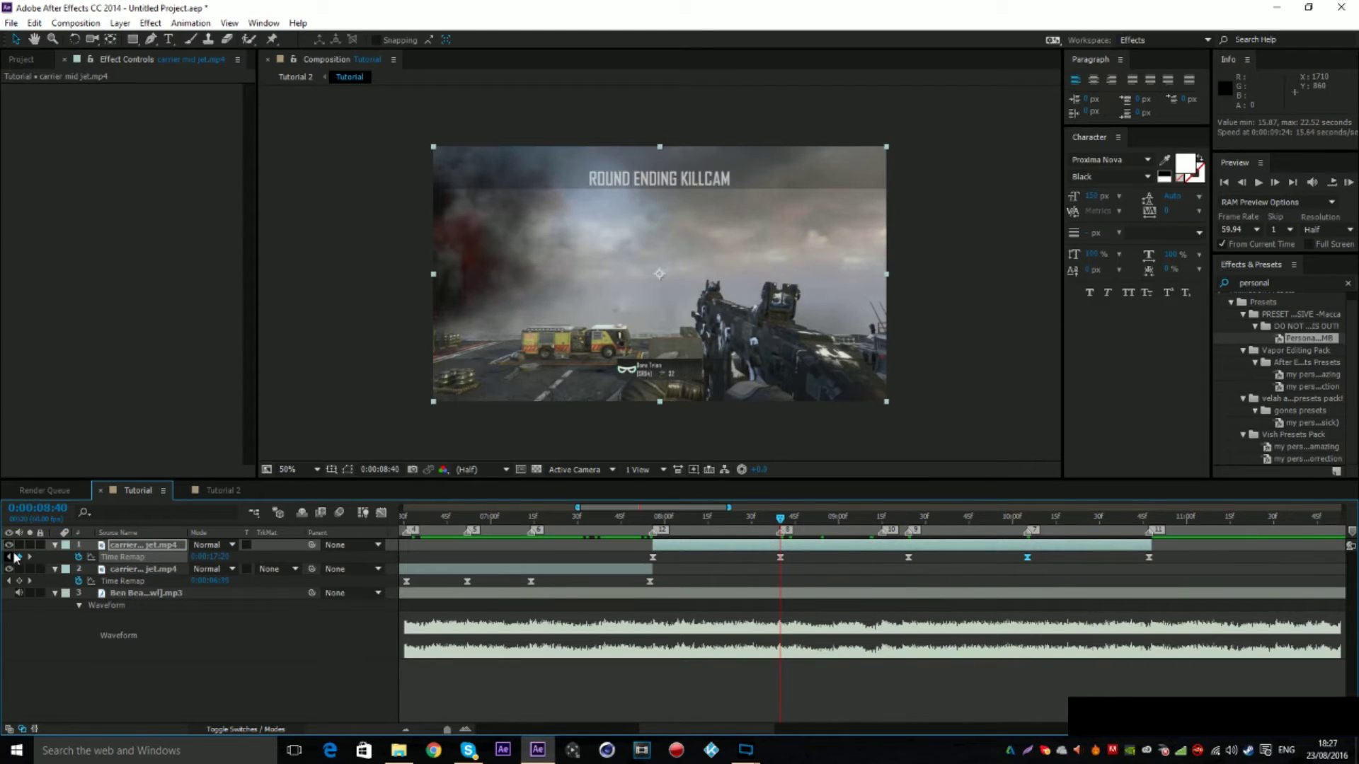
left_click(657, 523)
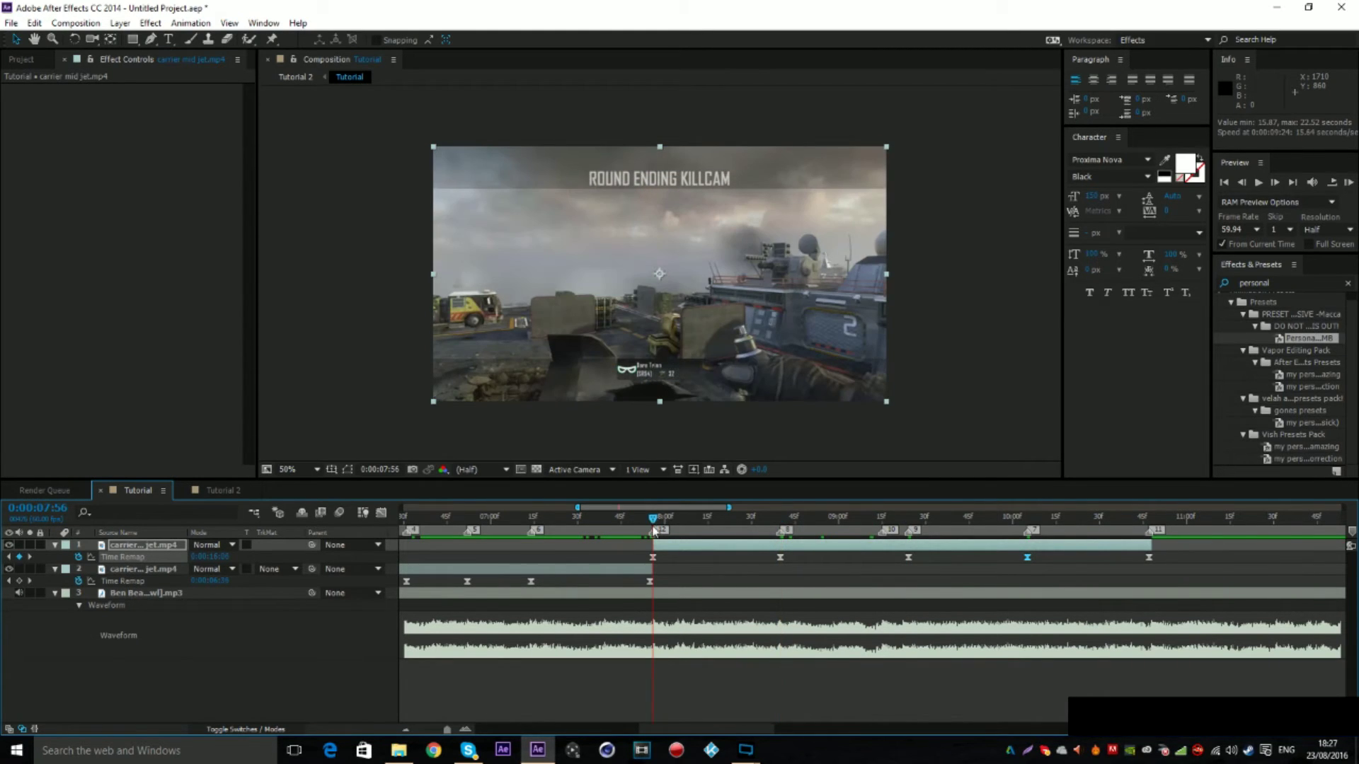
key("space")
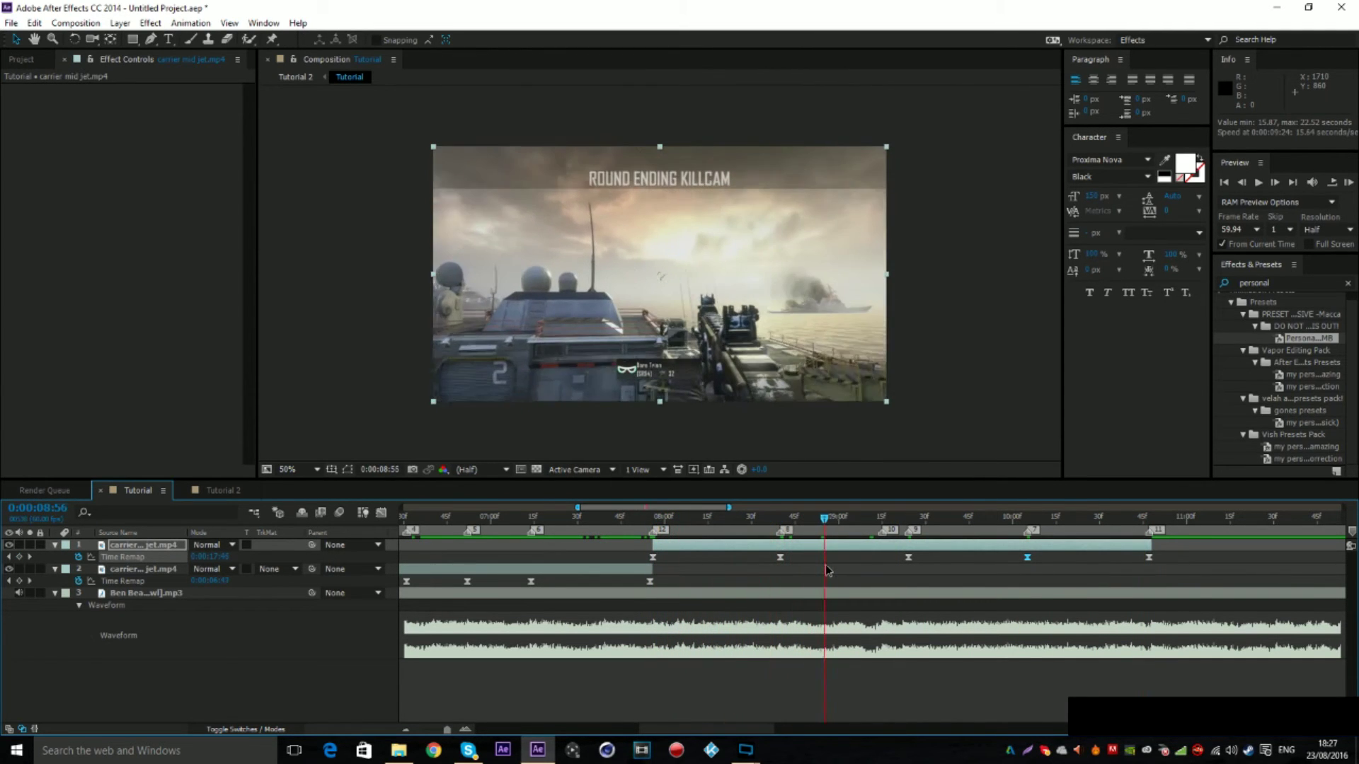
key("space")
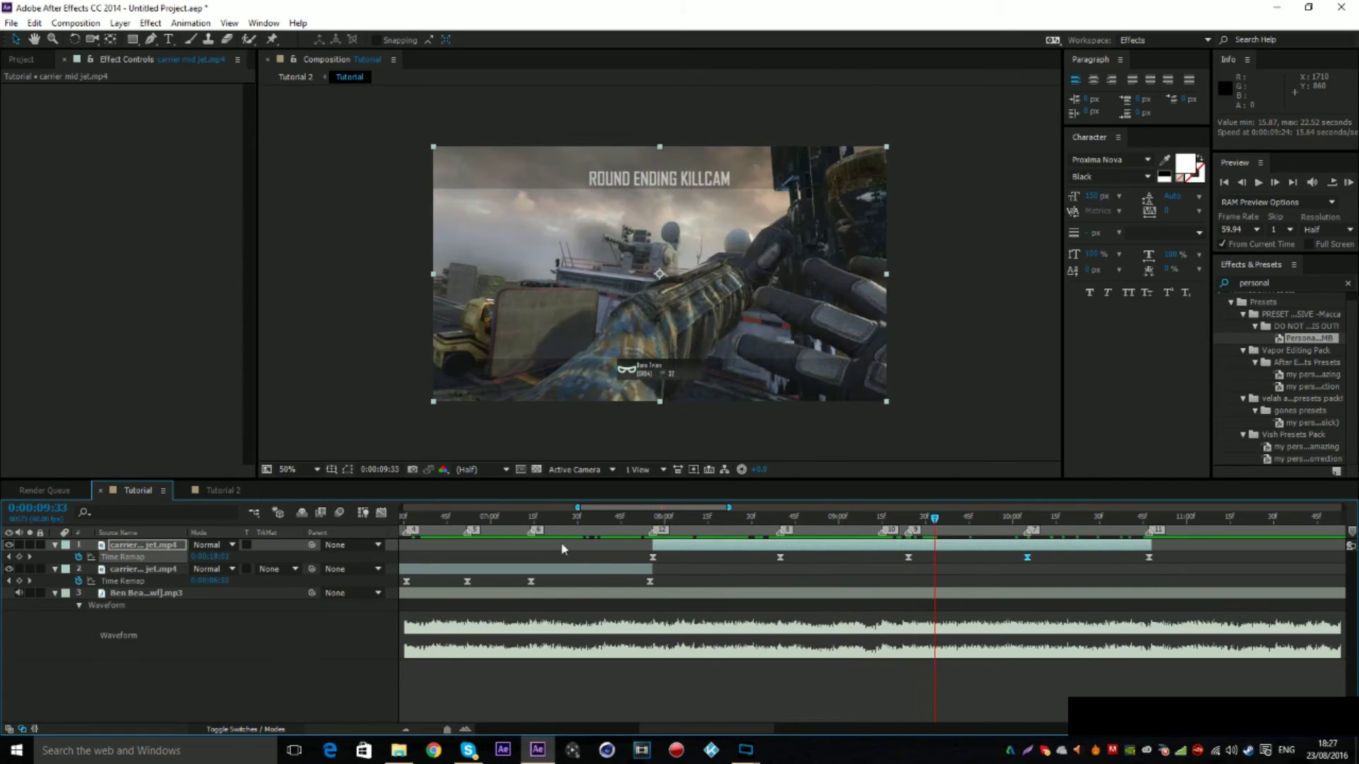
Step: Steepen and sharpen the curve around the later keyframe, ending at 0:00:10:18
left_click(380, 514)
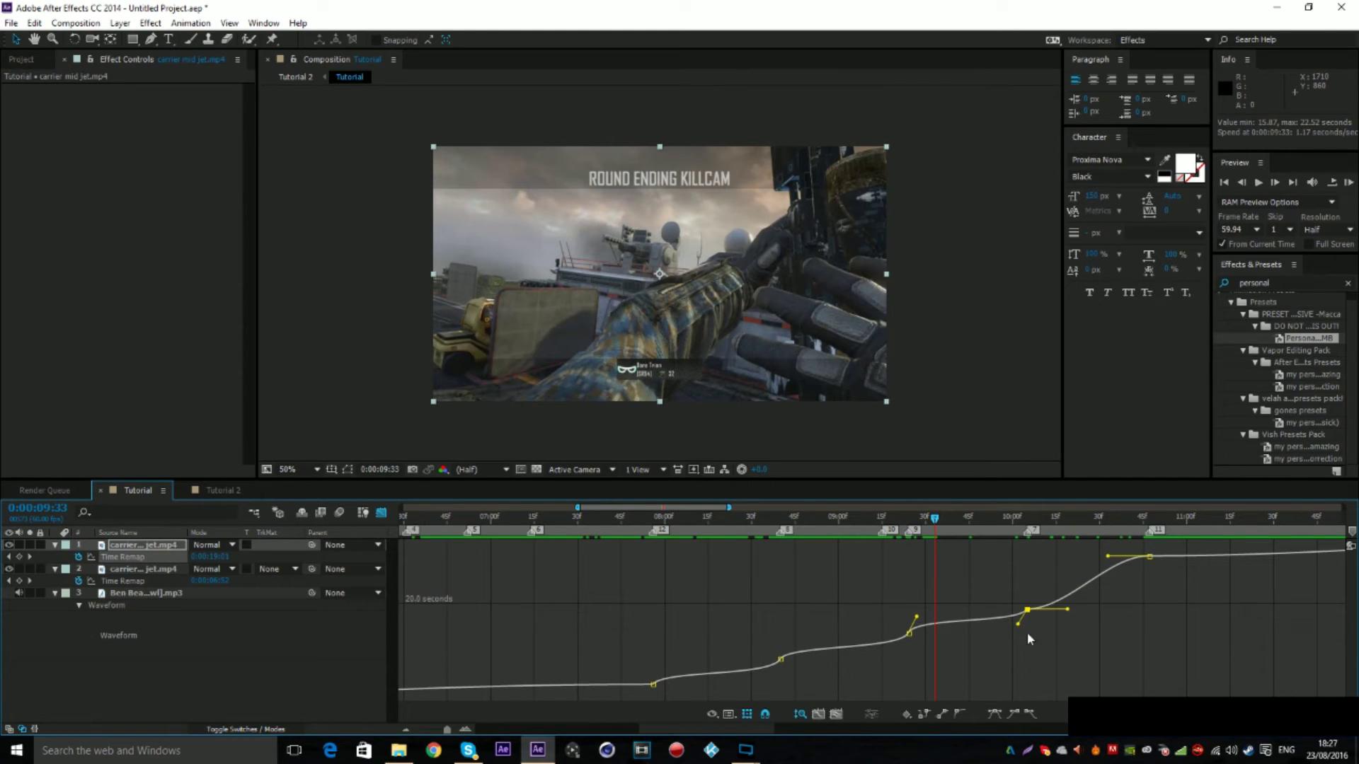
left_click_drag(1069, 610, 1043, 587)
left_click_drag(1110, 557, 1147, 598)
left_click(414, 544)
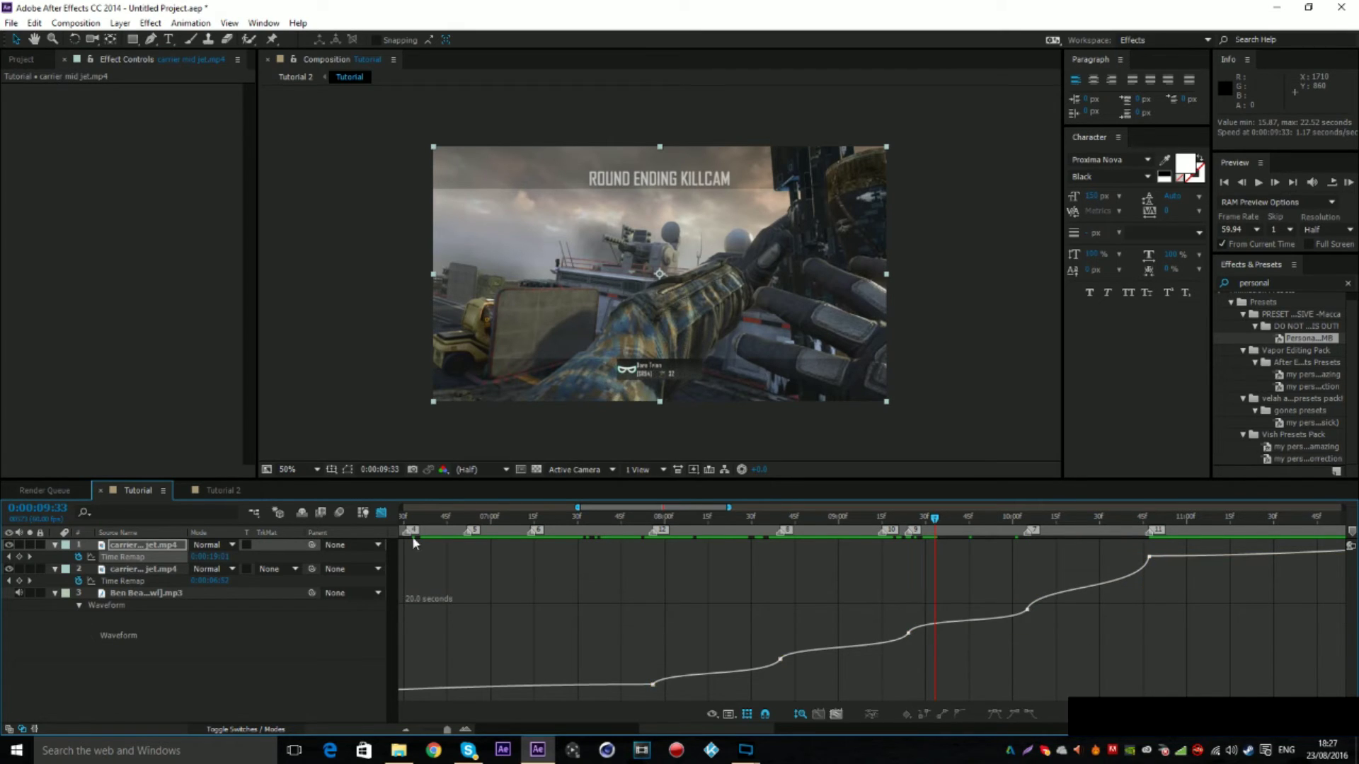
left_click(380, 513)
left_click_drag(998, 522, 600, 523)
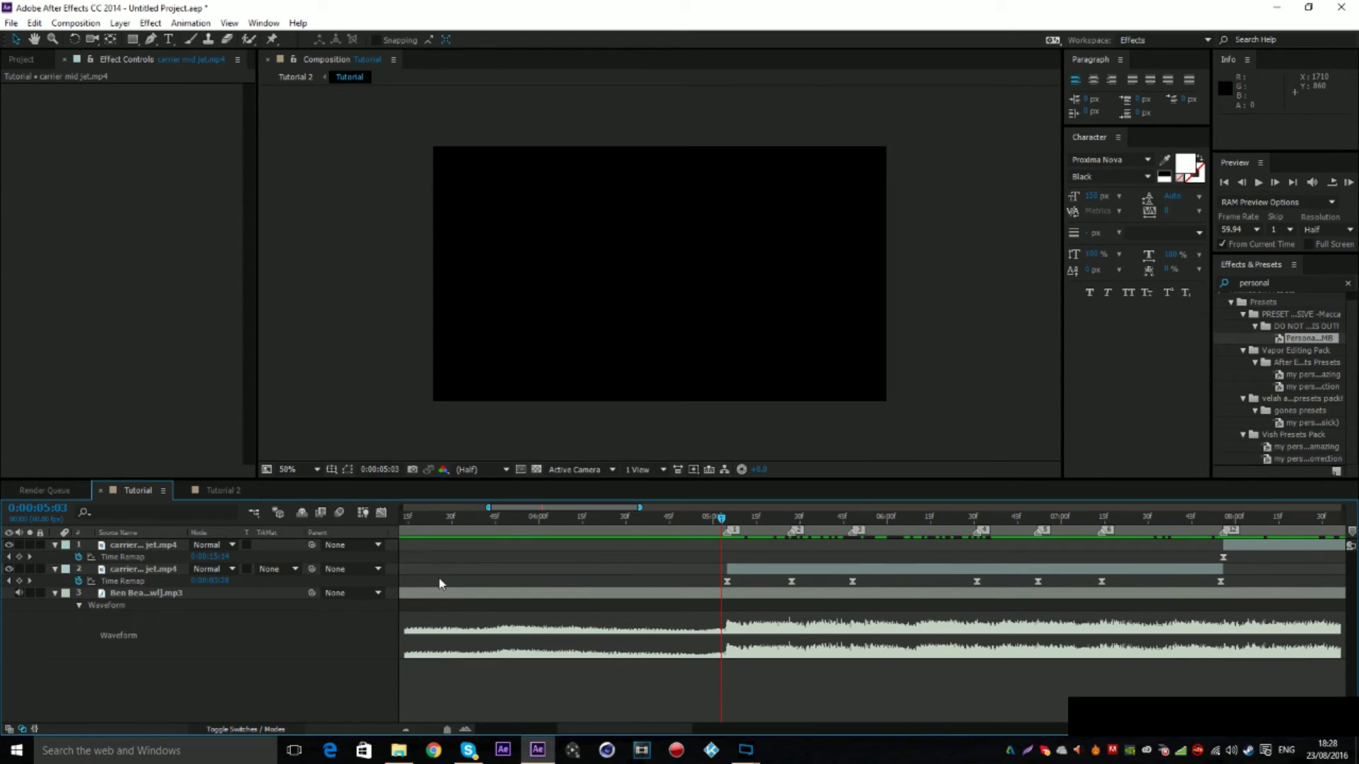
left_click(233, 489)
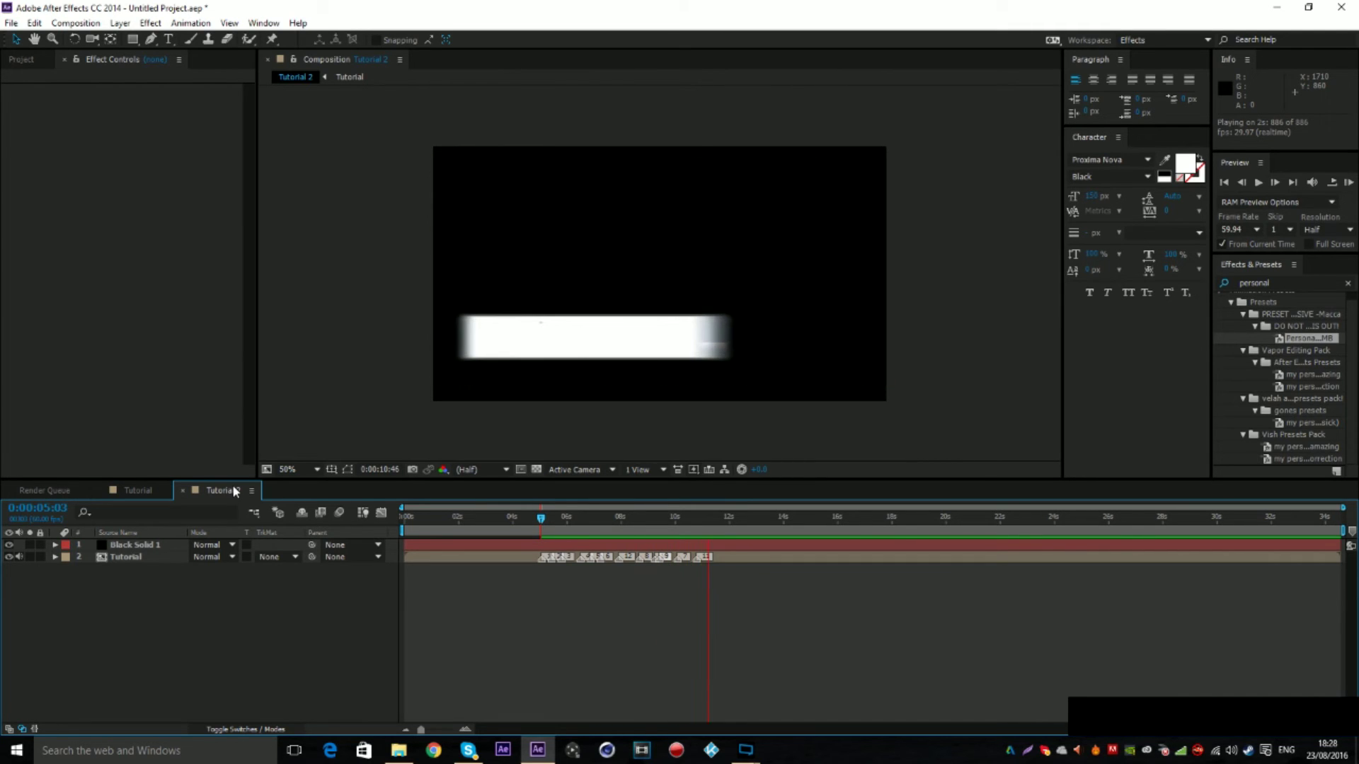
left_click(138, 489)
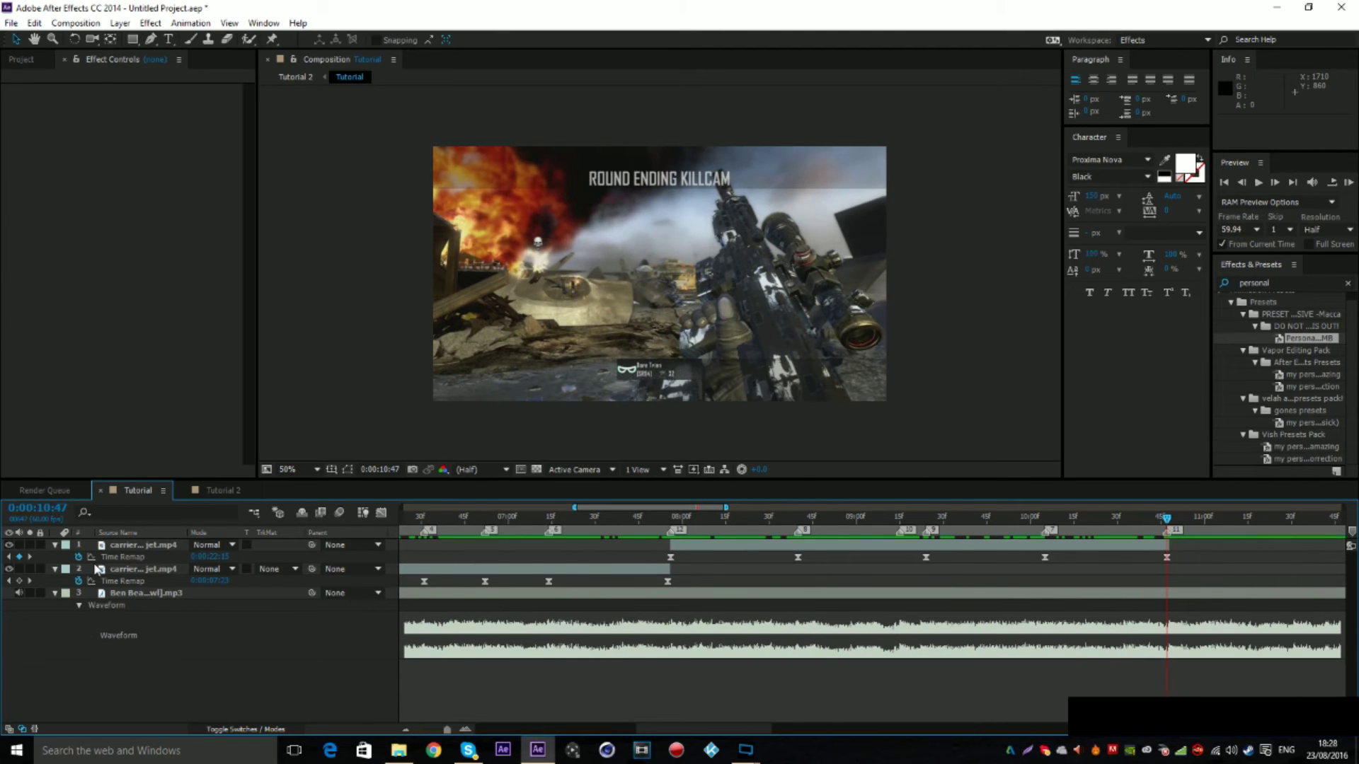
Step: Ease the incoming handle of the last Time Remap keyframe near 0:00:10:47
left_click(319, 542)
left_click(382, 513)
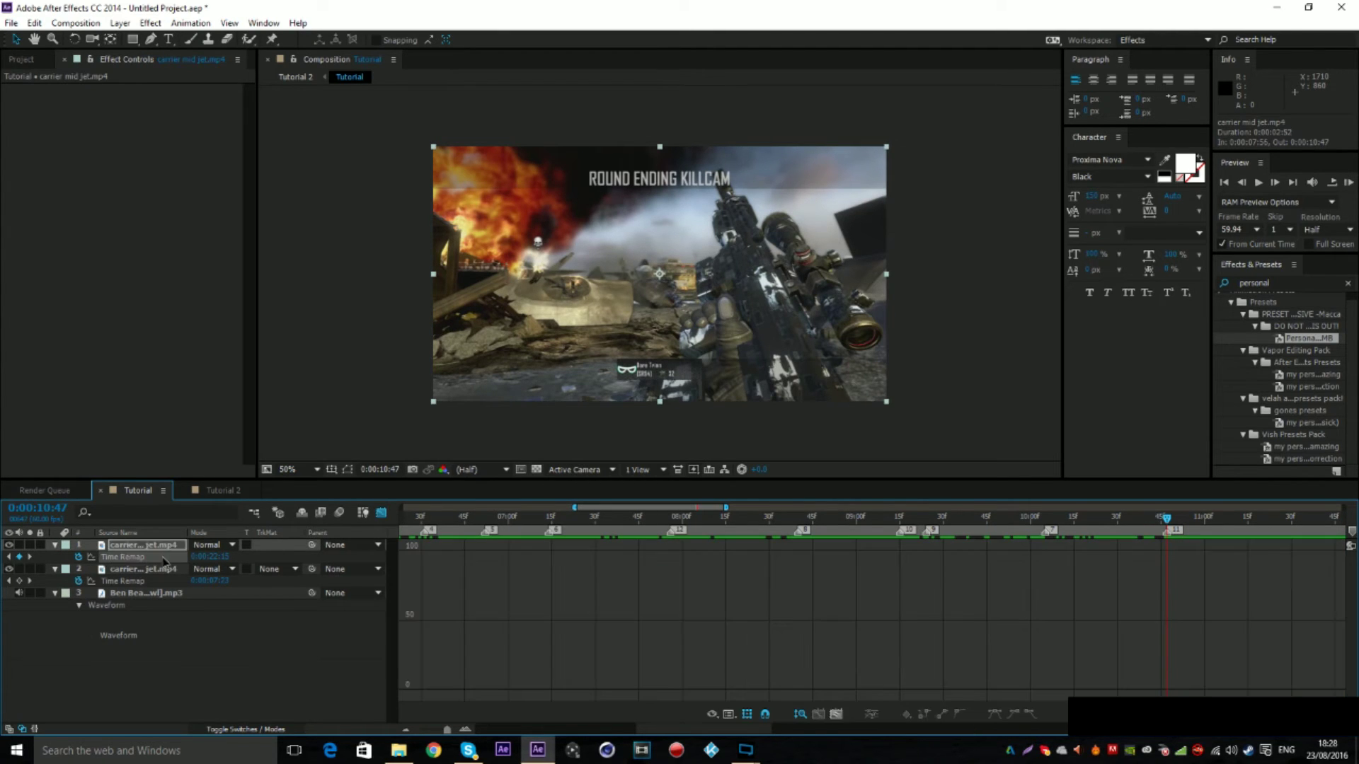
left_click(1166, 555)
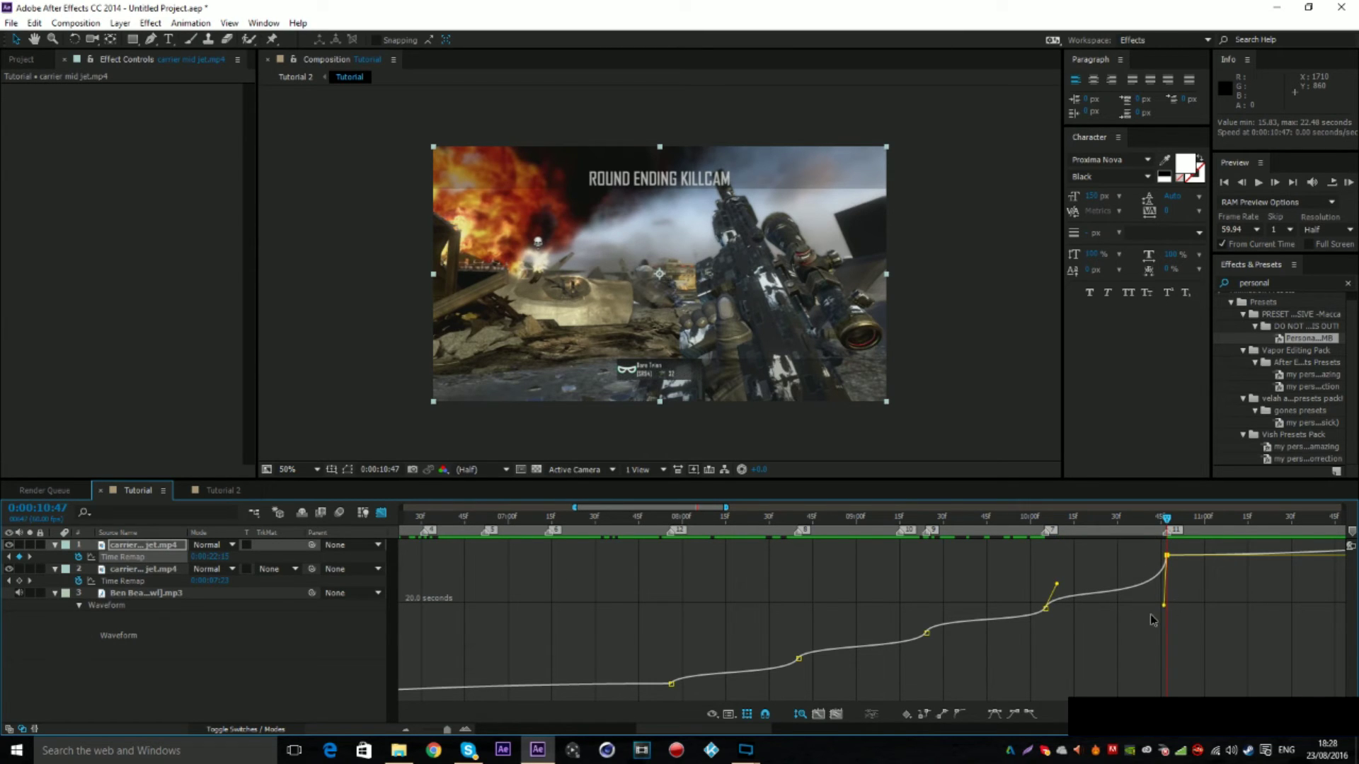
left_click(1063, 551)
left_click_drag(1062, 550, 1166, 556)
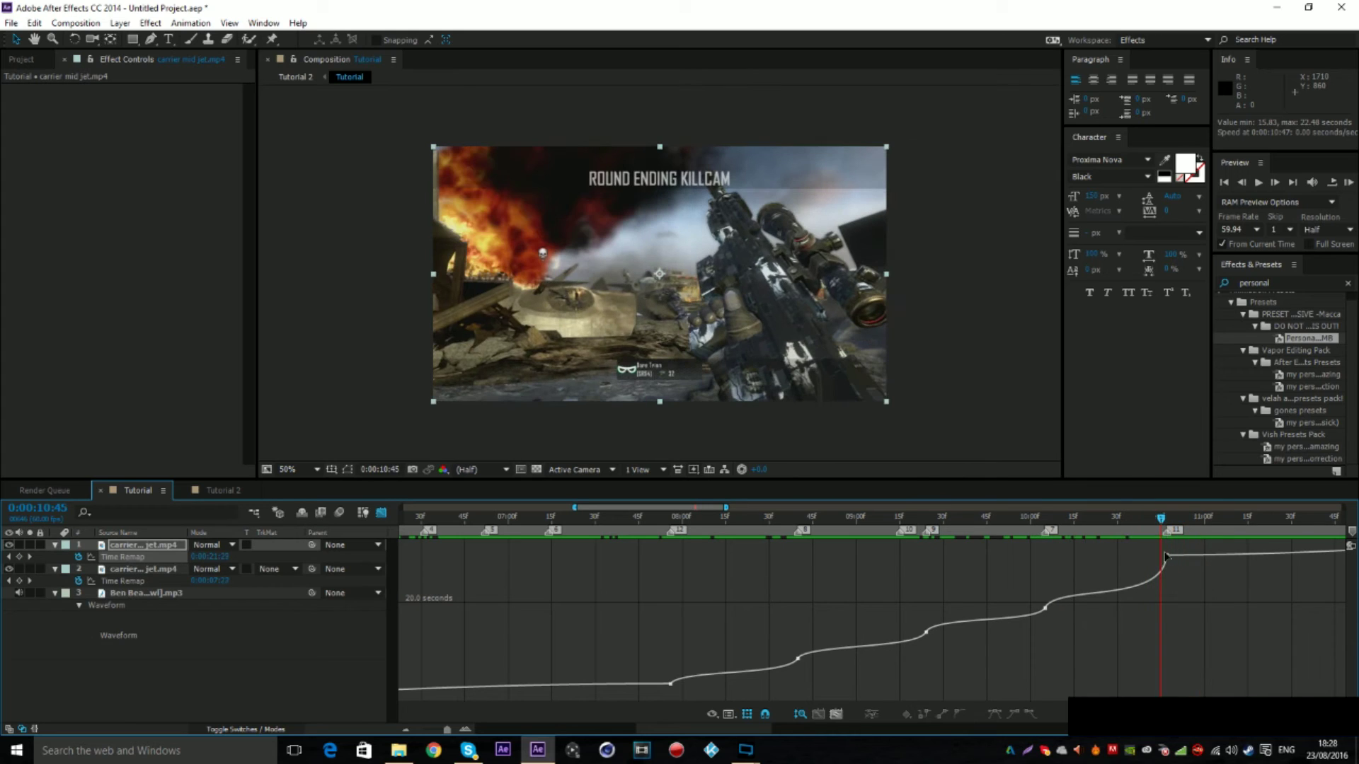
left_click(1166, 556)
left_click_drag(1166, 602, 1157, 605)
left_click(1128, 638)
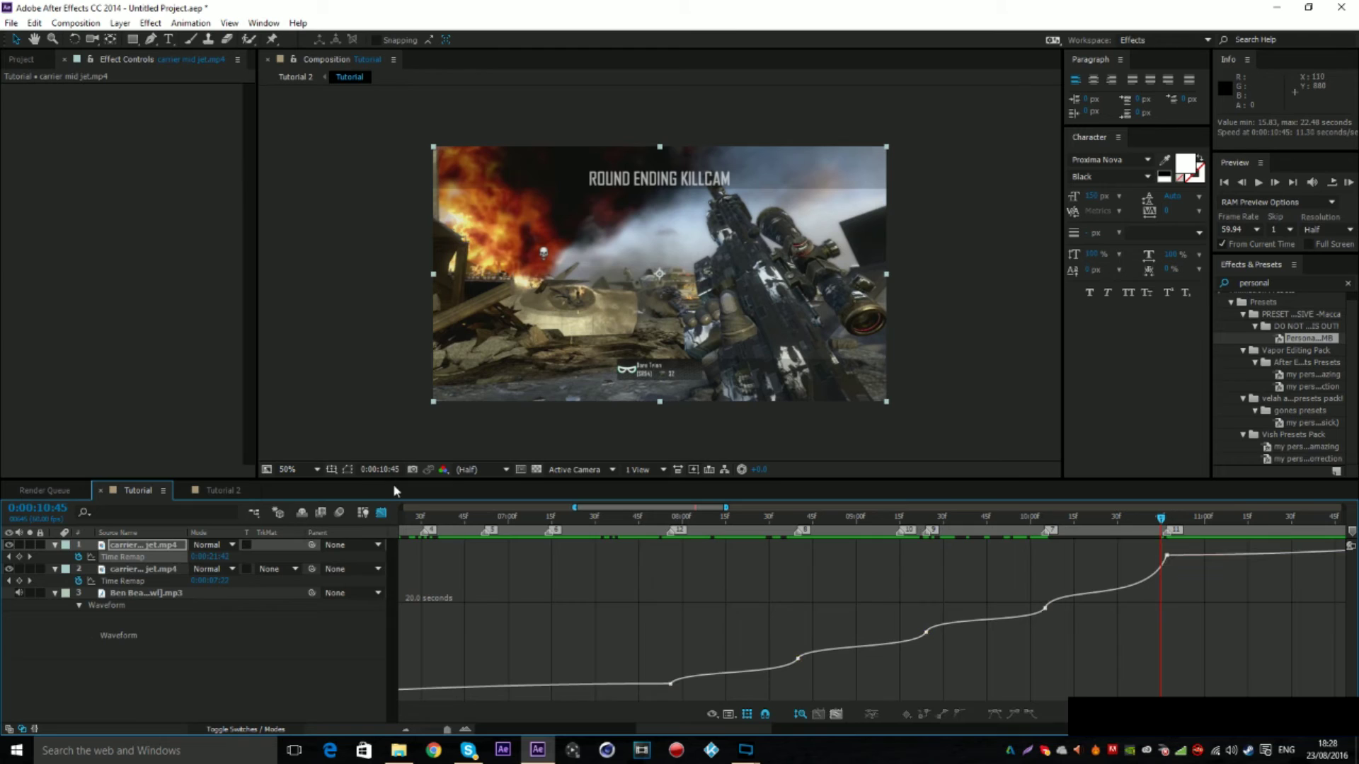
left_click(381, 512)
Step: Preview Tutorial 2 from 0:00:04:58, stopping at 0:00:09:26
left_click(215, 490)
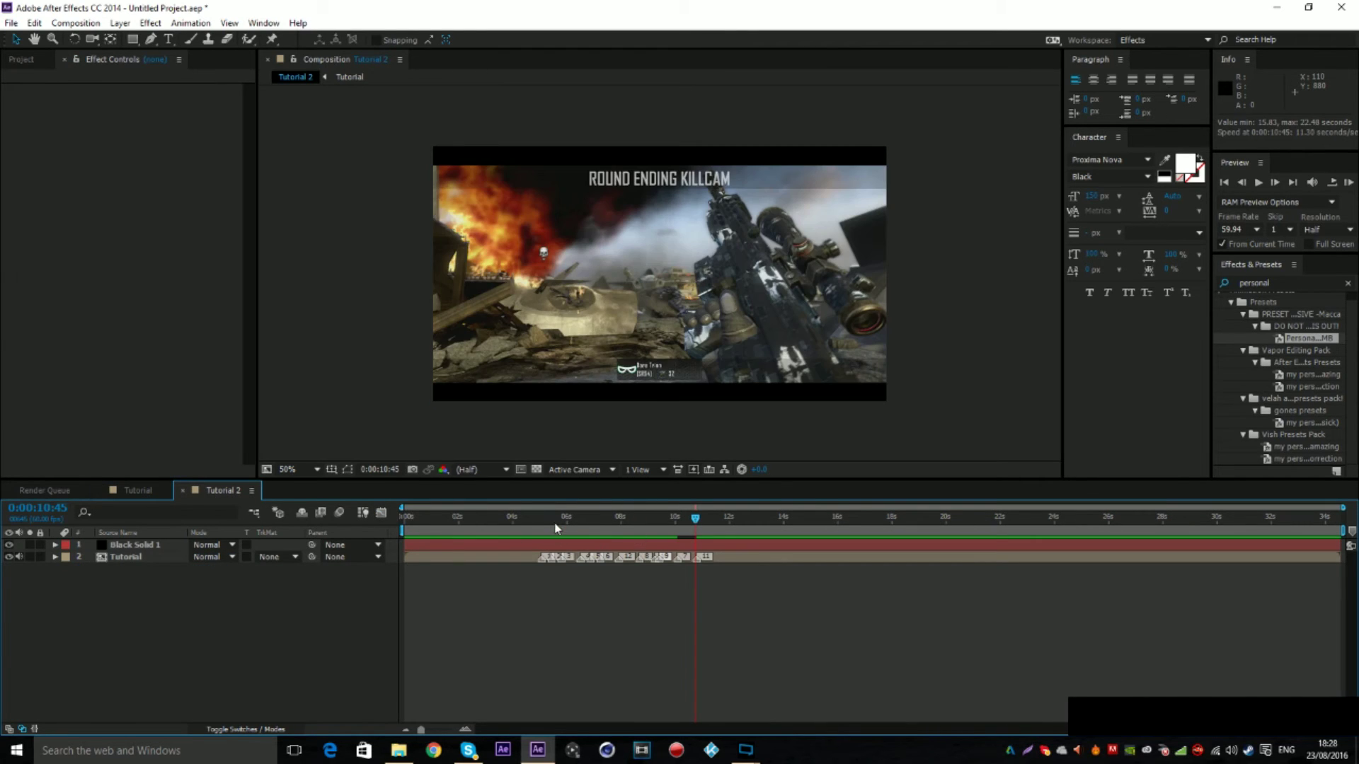
left_click_drag(555, 527, 538, 527)
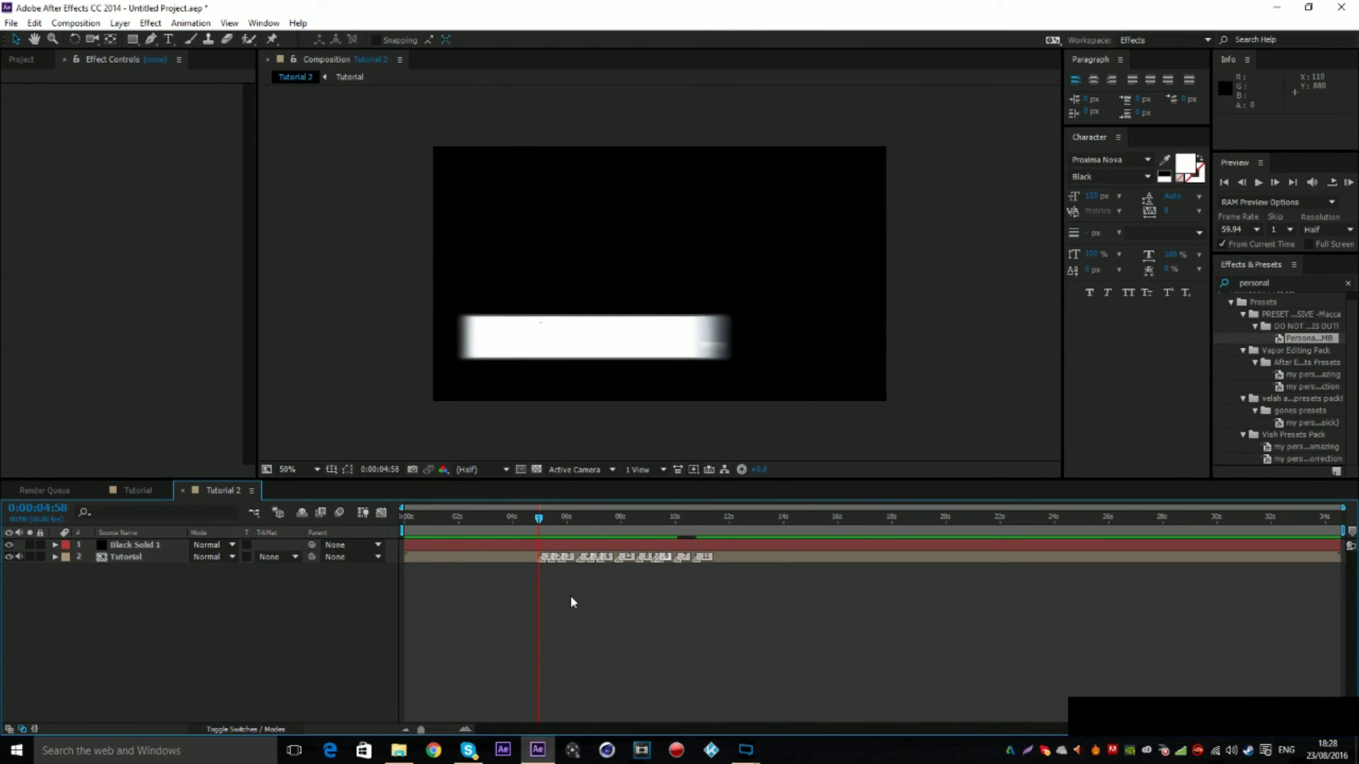
key("KP_0")
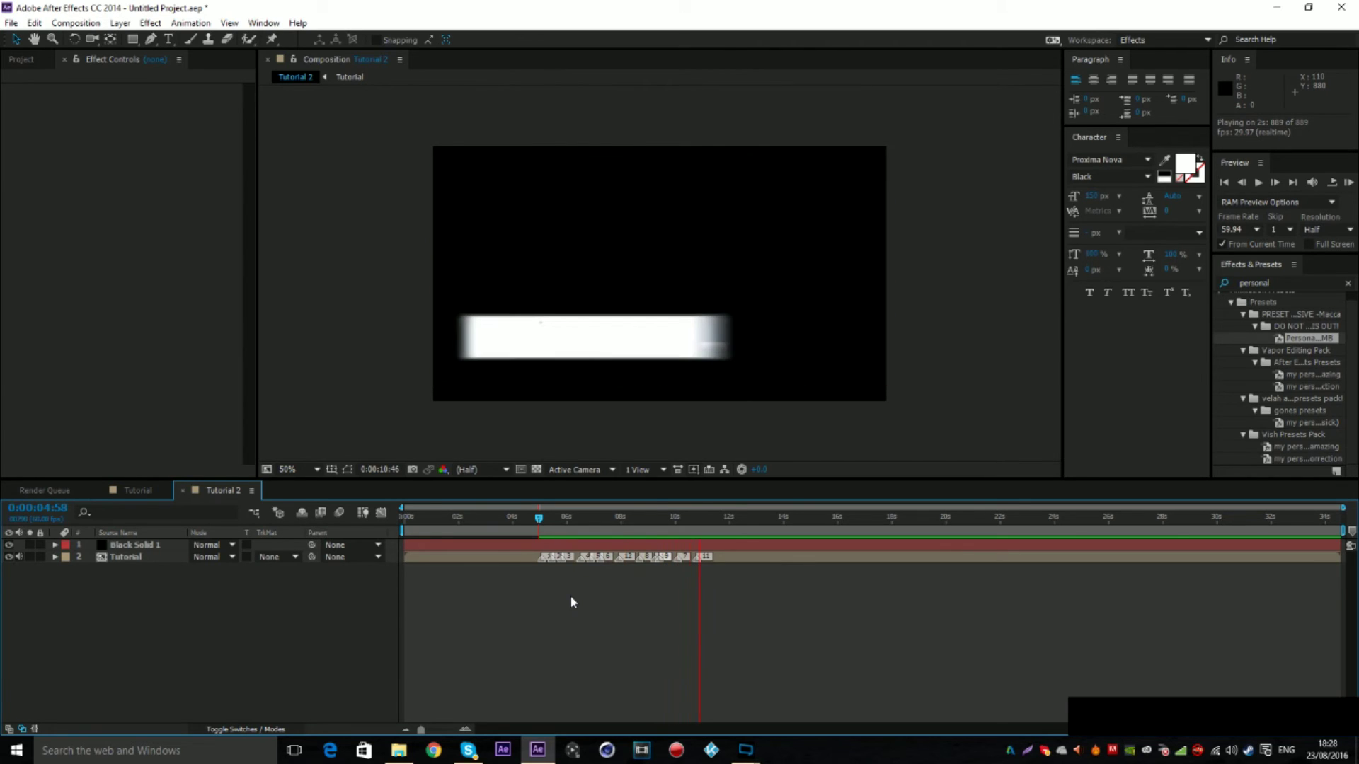
key("space")
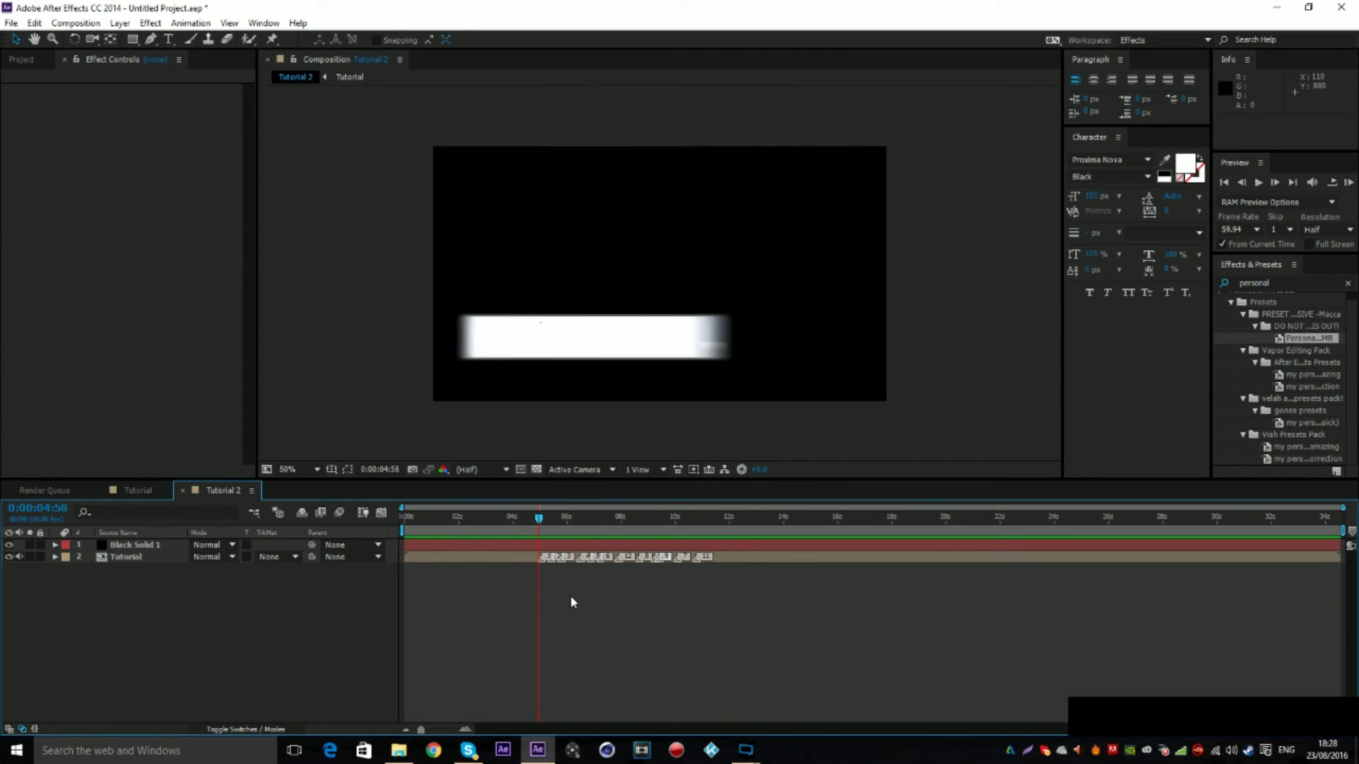
key("space")
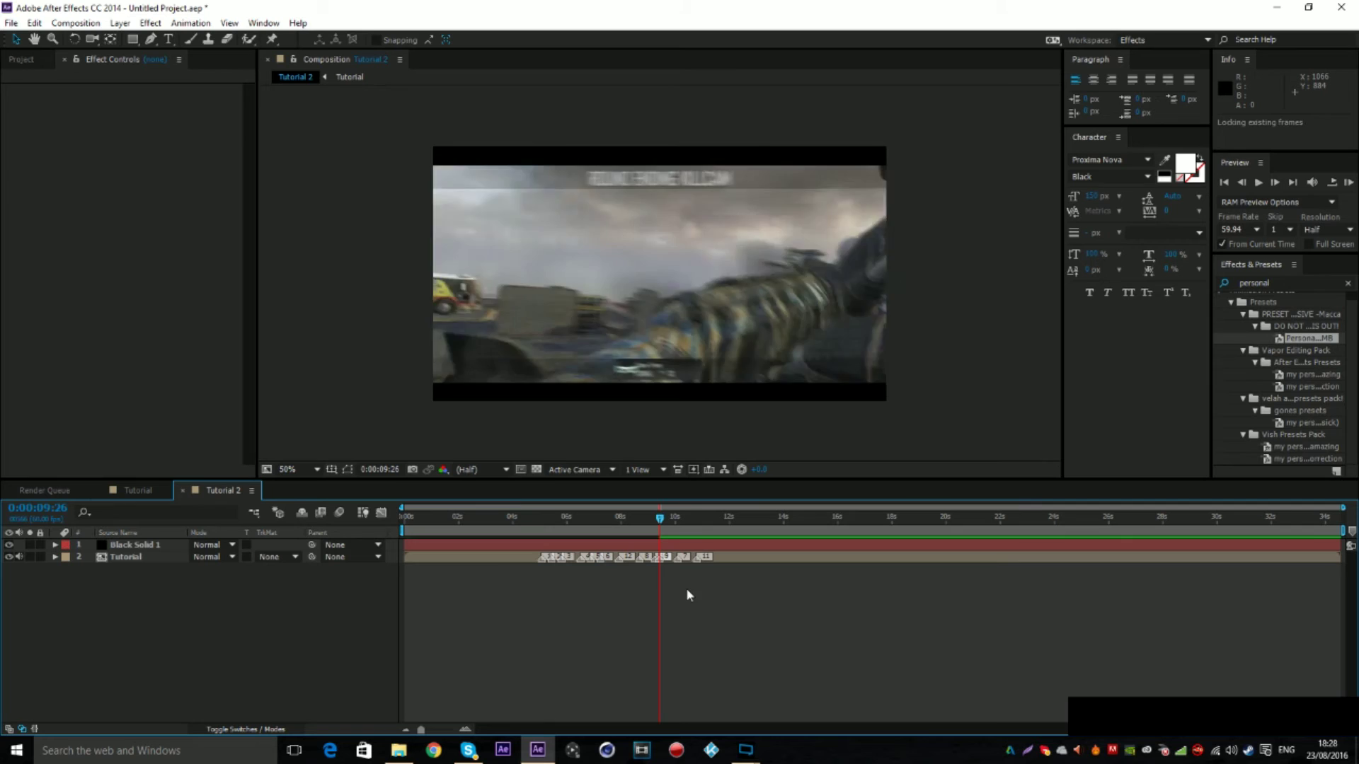
key("space")
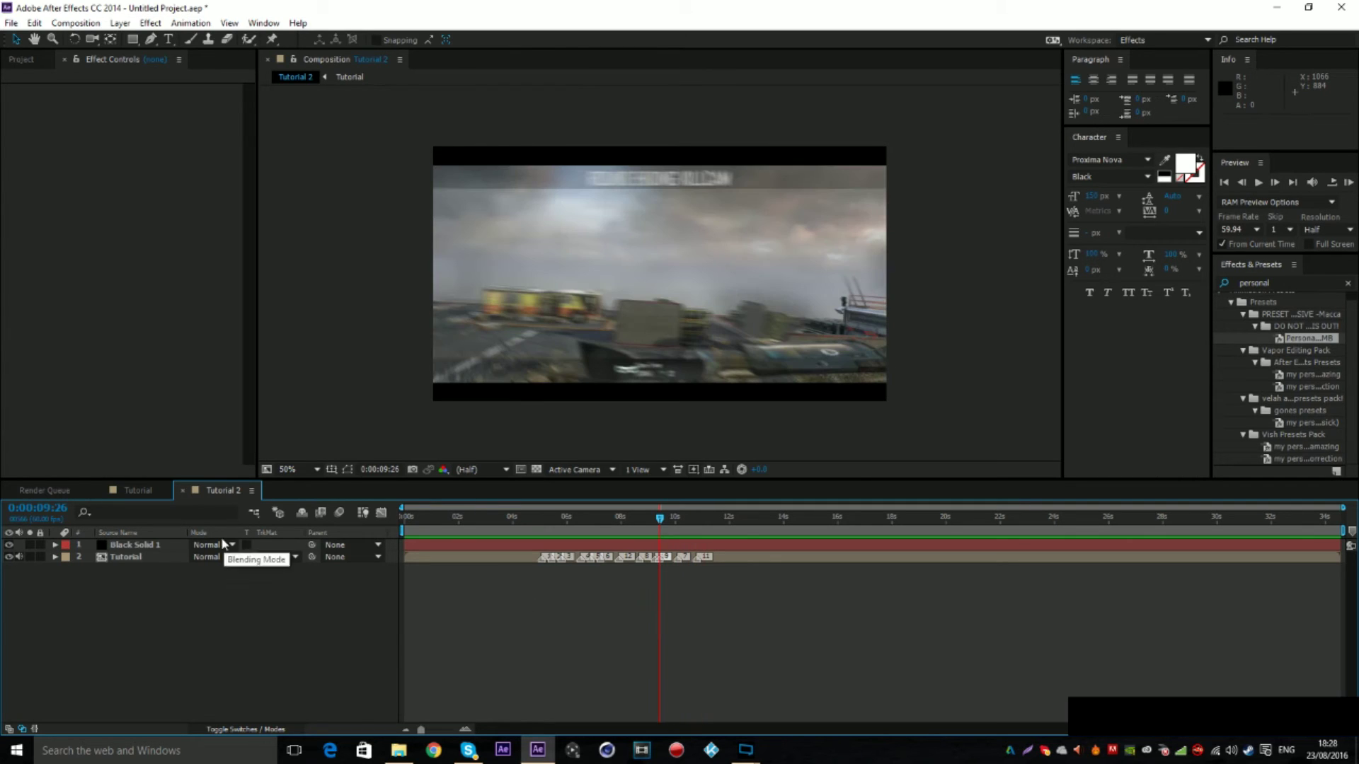
Step: Recheck the Tutorial comp's Time Remap speed curve and select its top keyframe
left_click(162, 494)
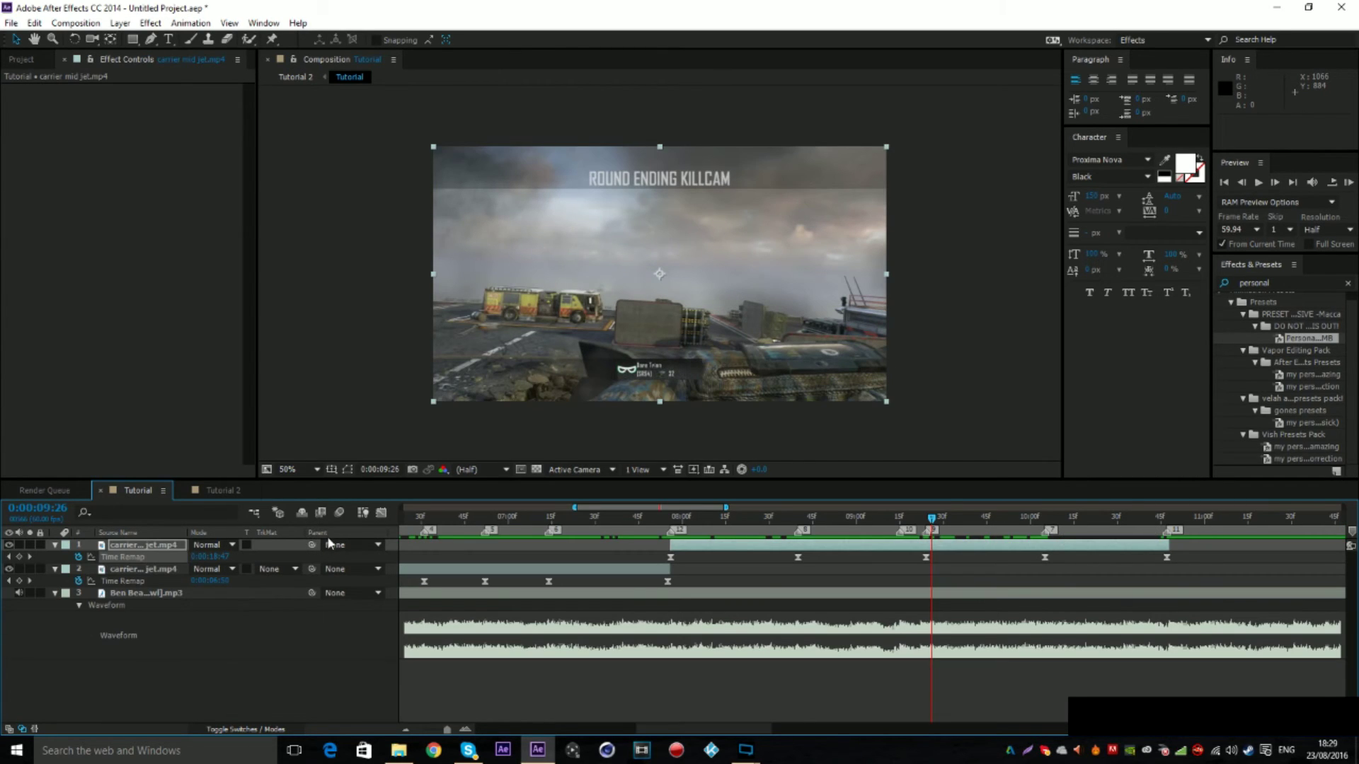
left_click(380, 514)
left_click(1159, 556)
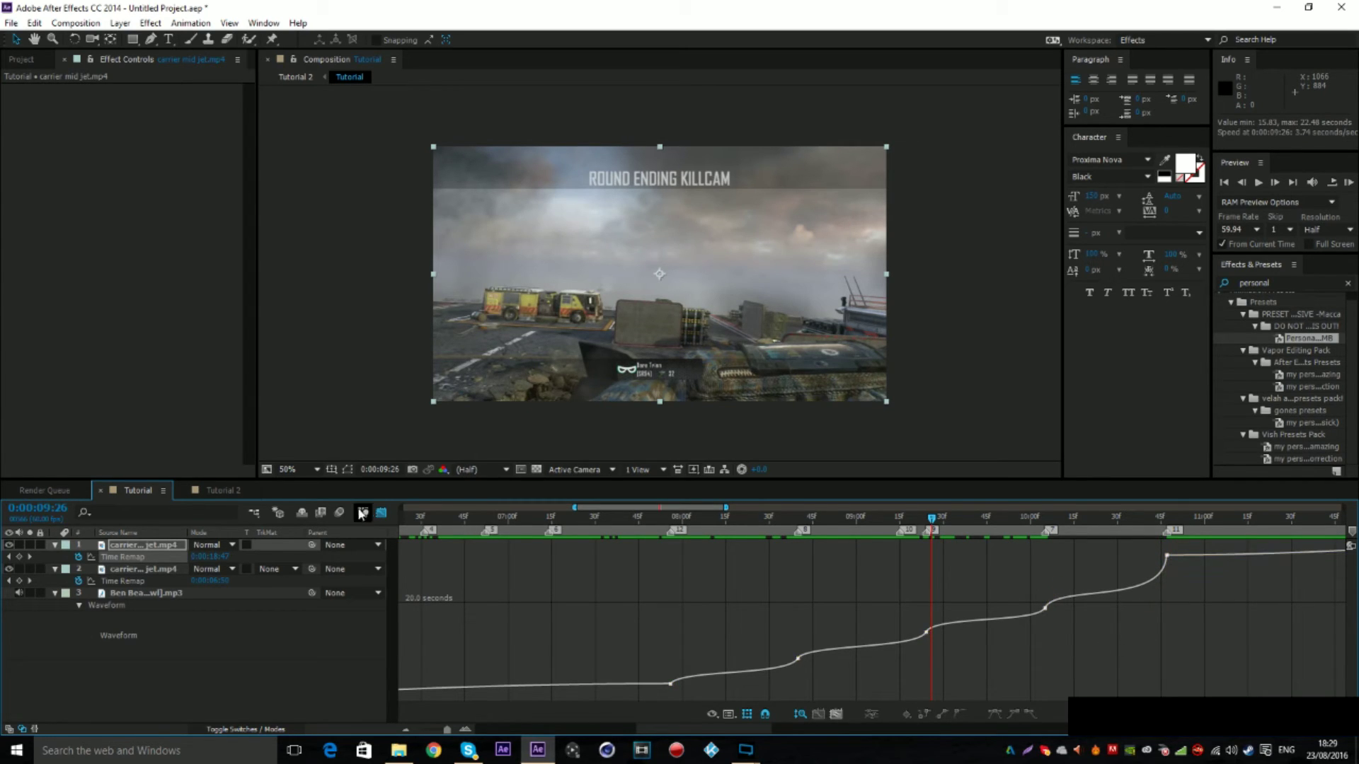
left_click(381, 513)
Step: Preview the Tutorial 2 comp, stop playback, and return to the Tutorial comp
left_click(235, 495)
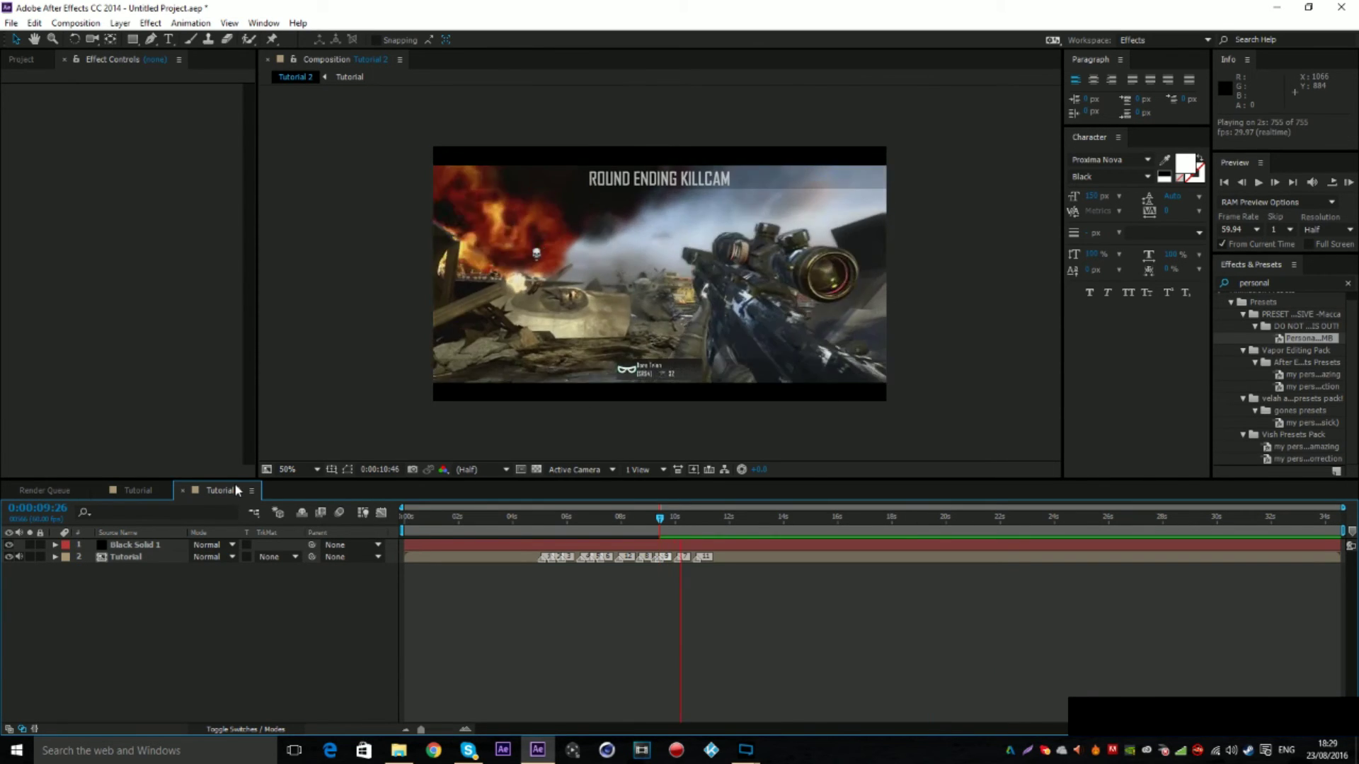
left_click(276, 431)
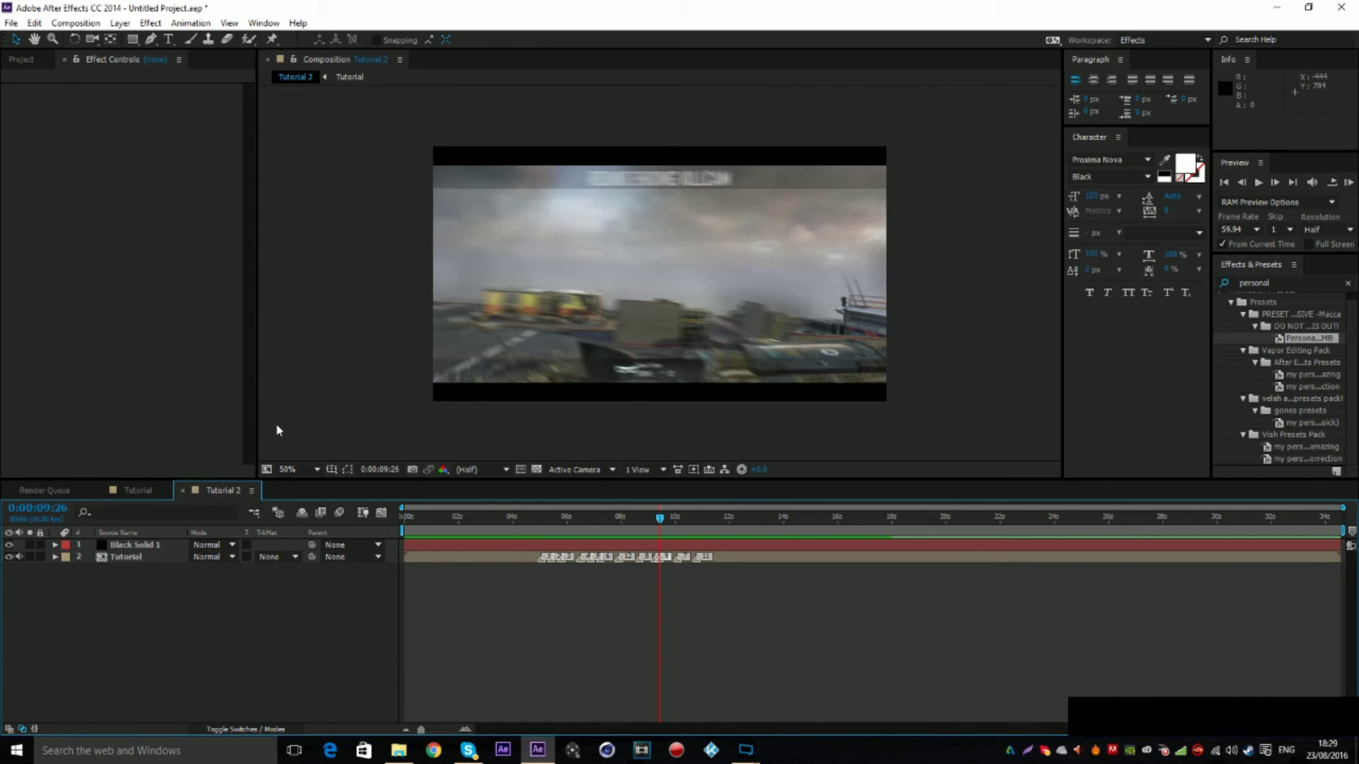
left_click(162, 490)
Step: Deselect the carrier clip layer, zoom the timeline out, and switch to File Explorer
left_click_drag(881, 524, 1092, 557)
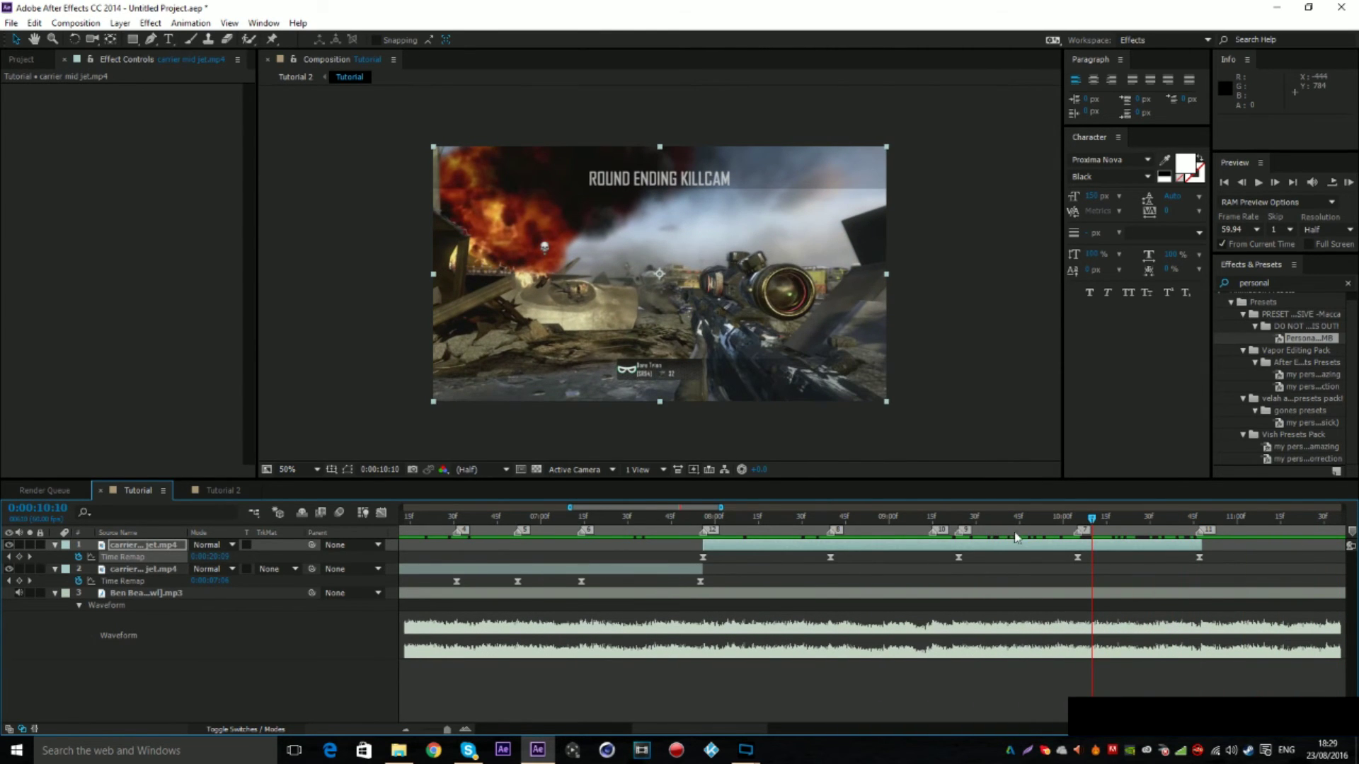
left_click(1012, 587)
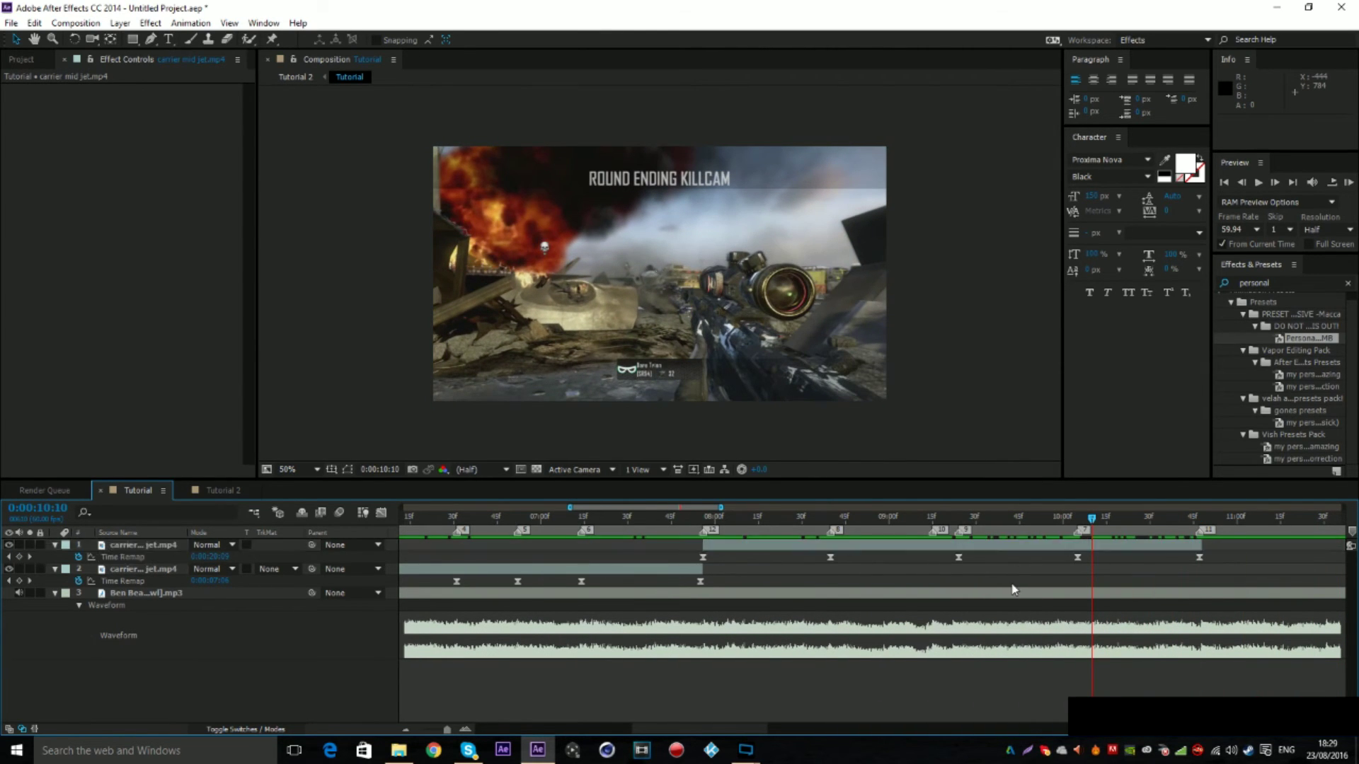
left_click(406, 729)
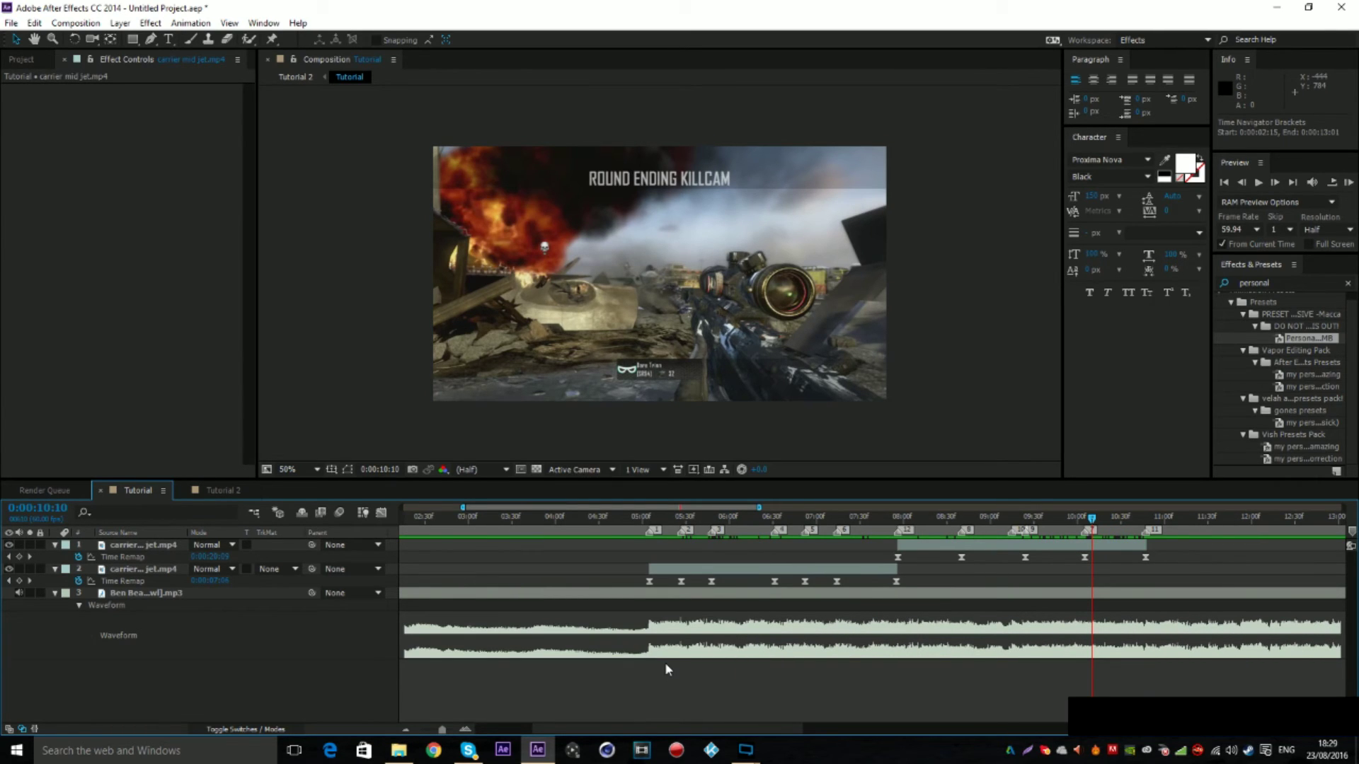
left_click(399, 750)
Step: In Videos, open the REDERC folder and select the RED video to play it
left_click(72, 428)
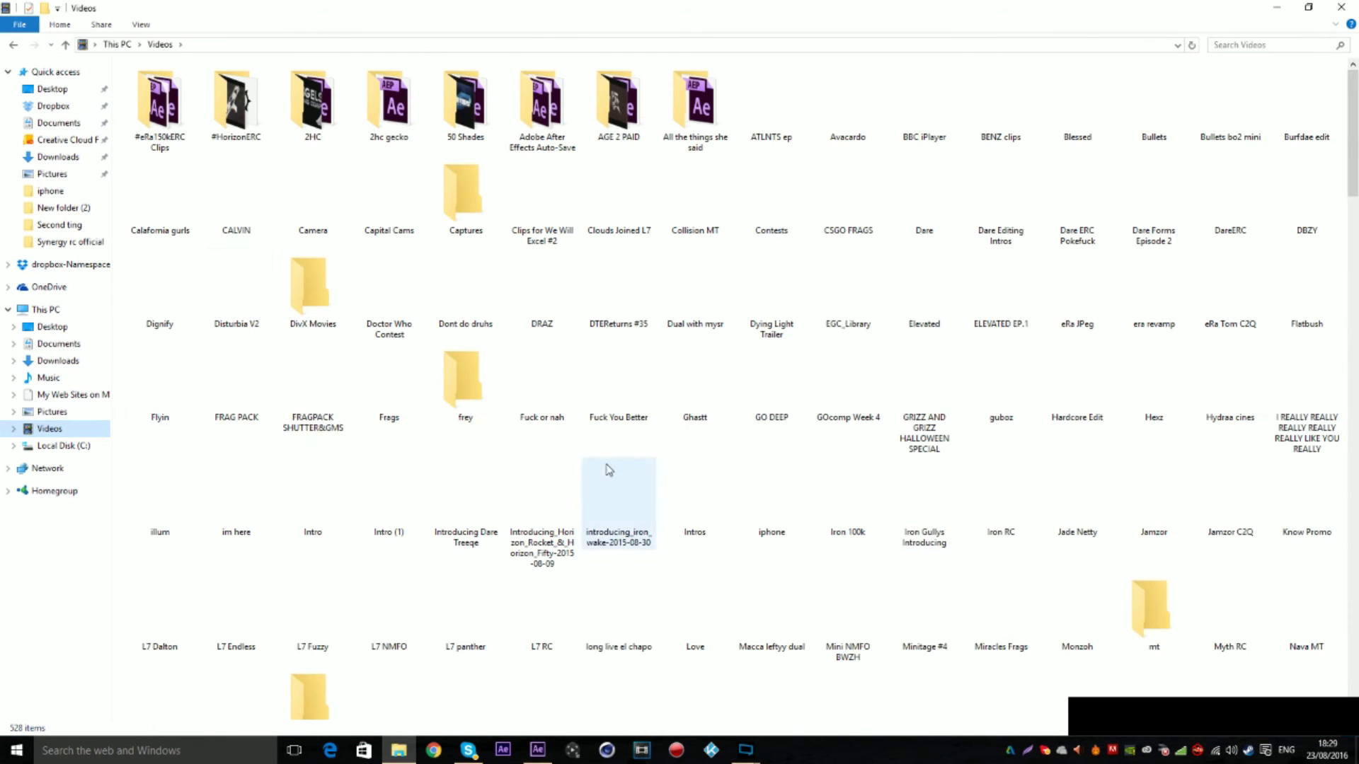
scroll(870, 418, "down", 3)
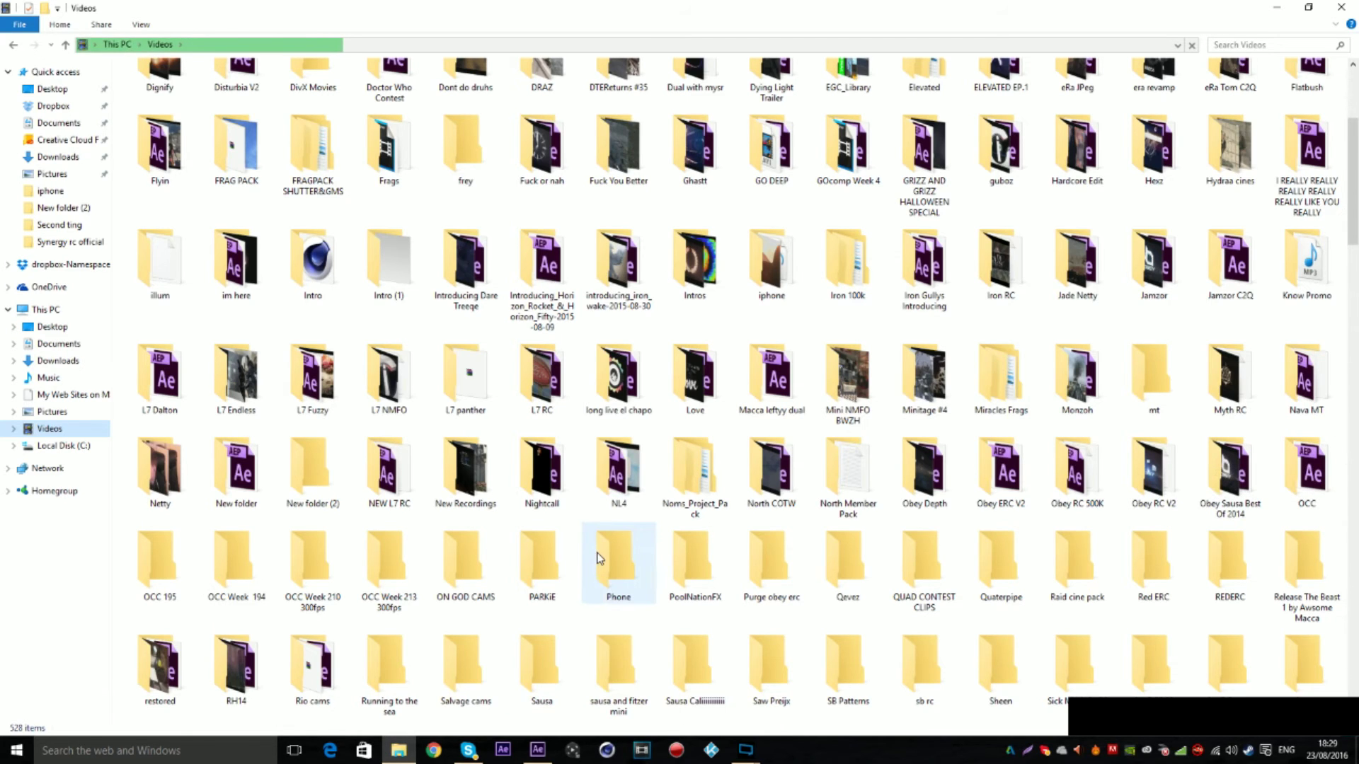
scroll(597, 558, "down", 3)
scroll(621, 561, "up", 3)
scroll(778, 531, "up", 2)
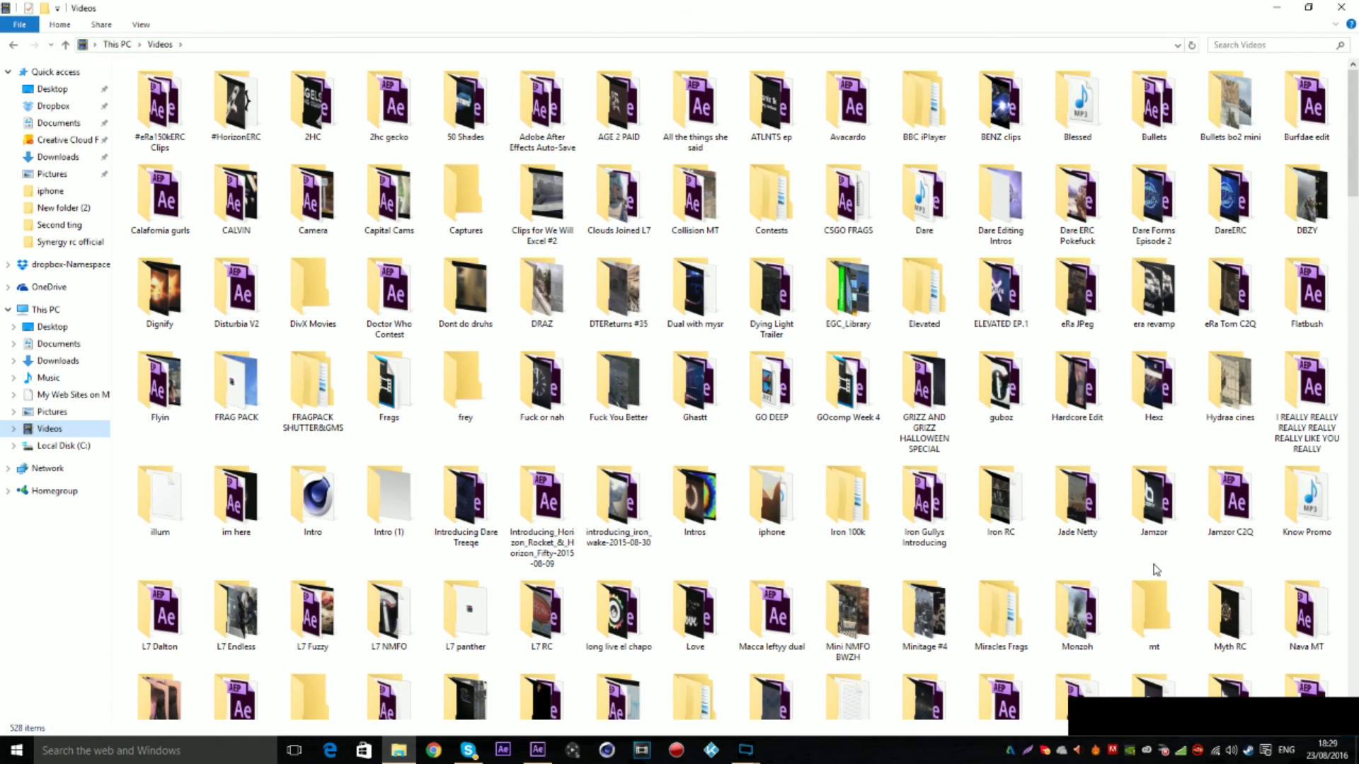
scroll(1088, 499, "down", 3)
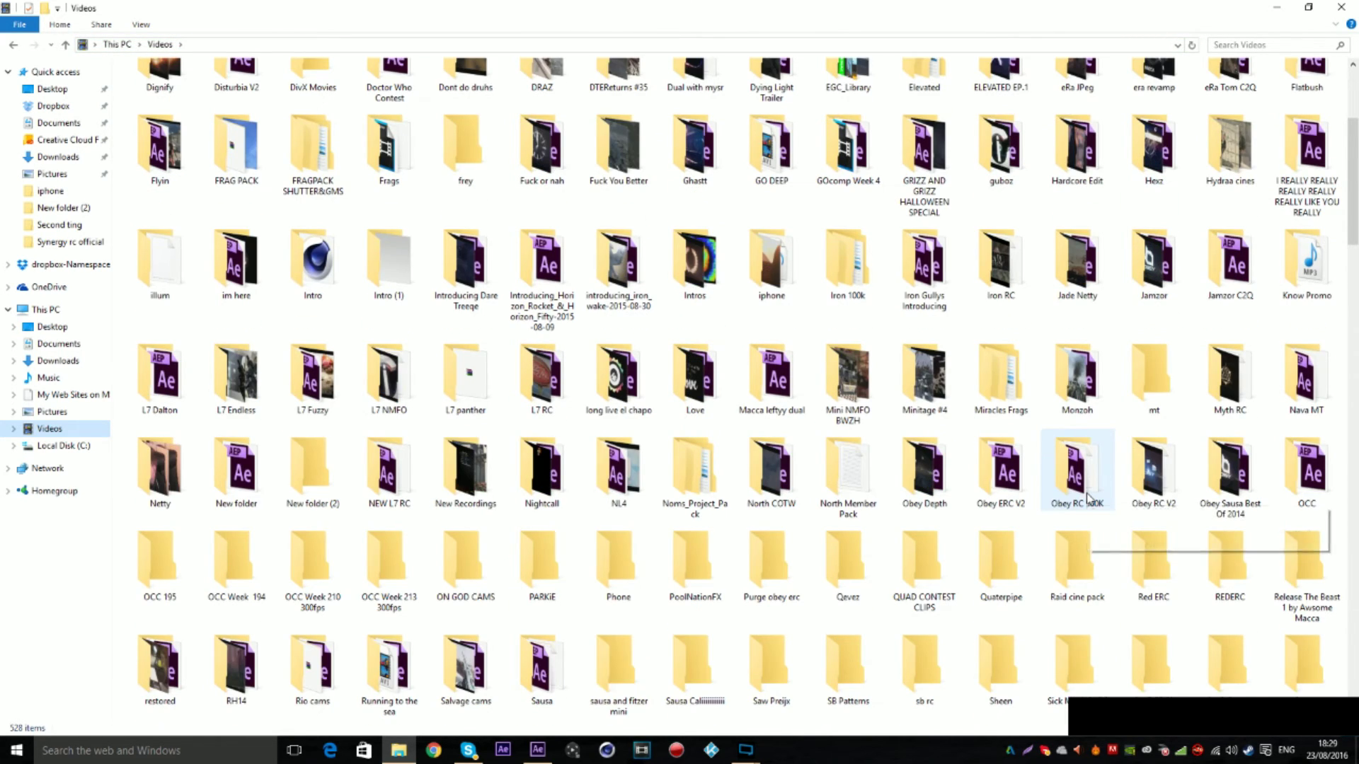
double_click(1213, 556)
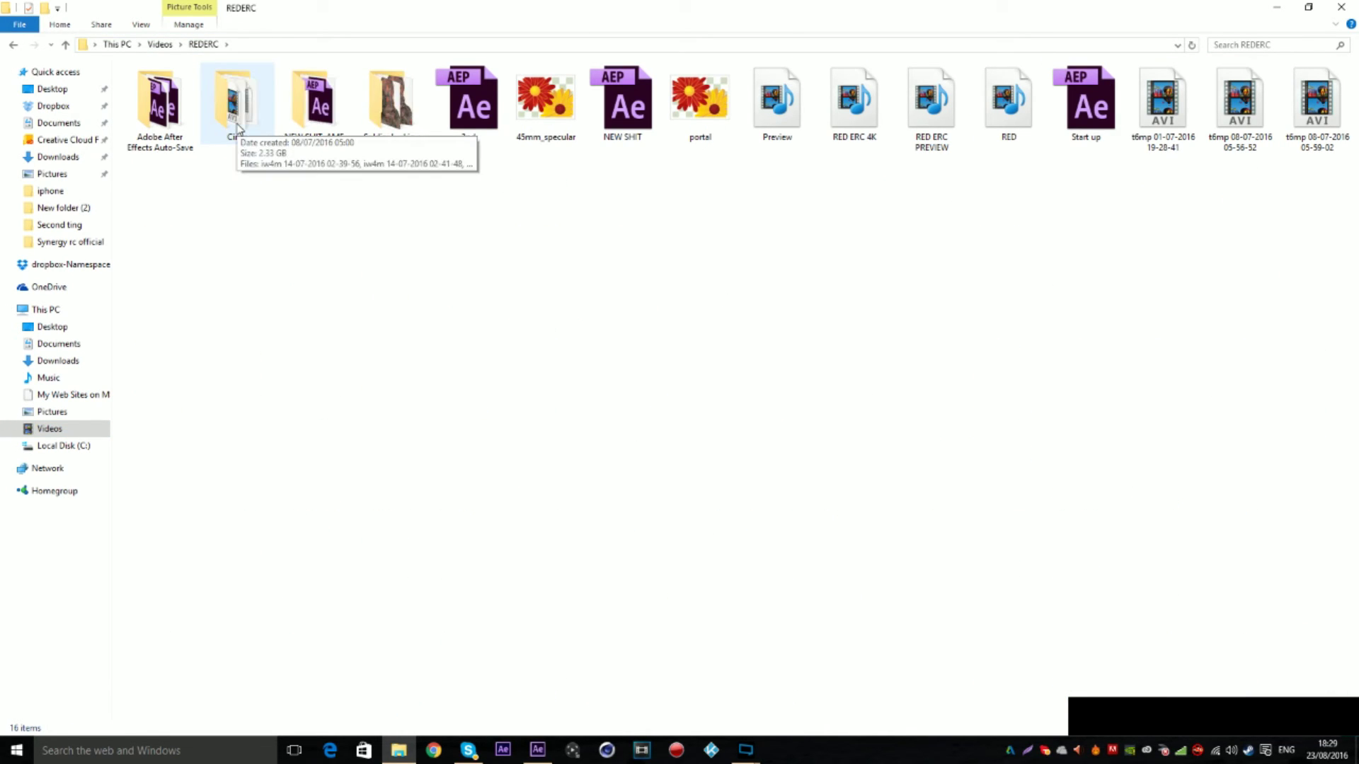
left_click(1030, 119)
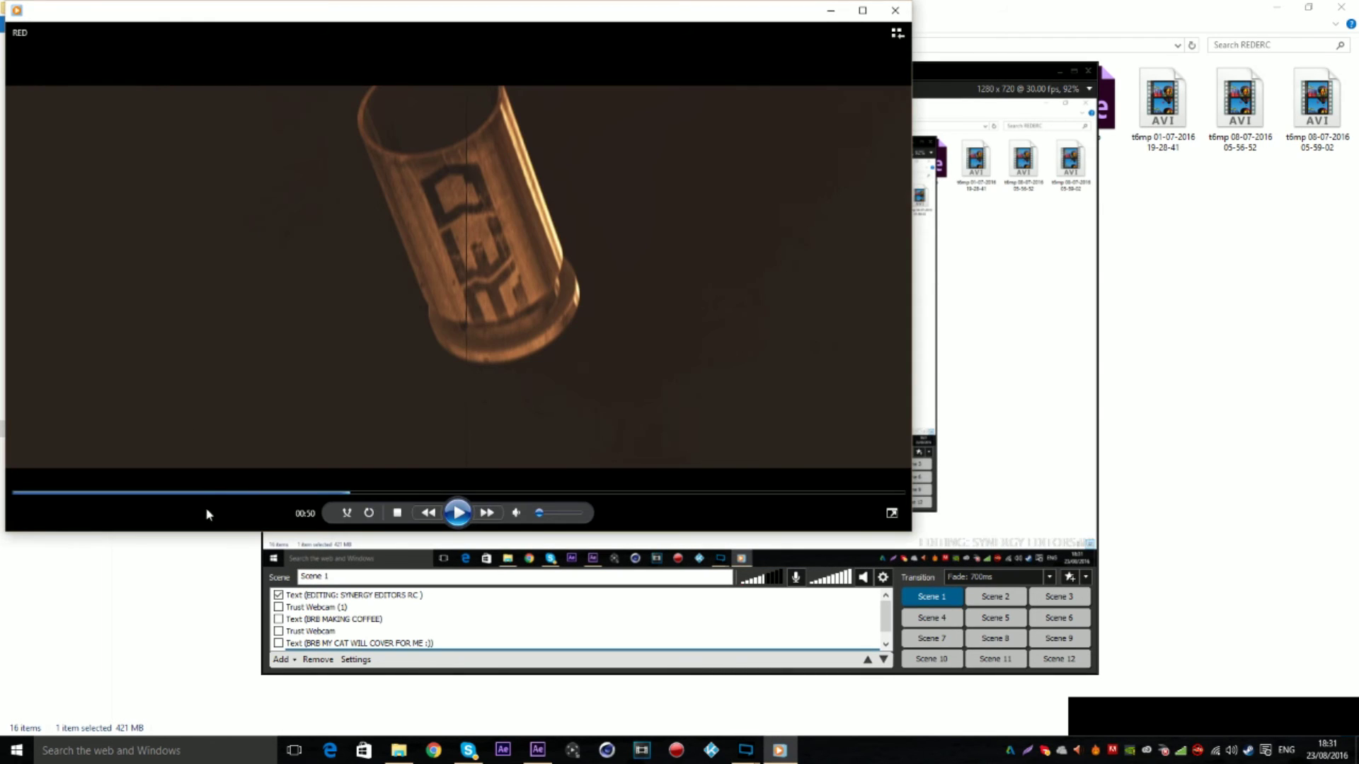
Step: Watch the RED video from 00:32, pausing at 00:39 and 00:49, then close Windows Media Player
left_click(226, 492)
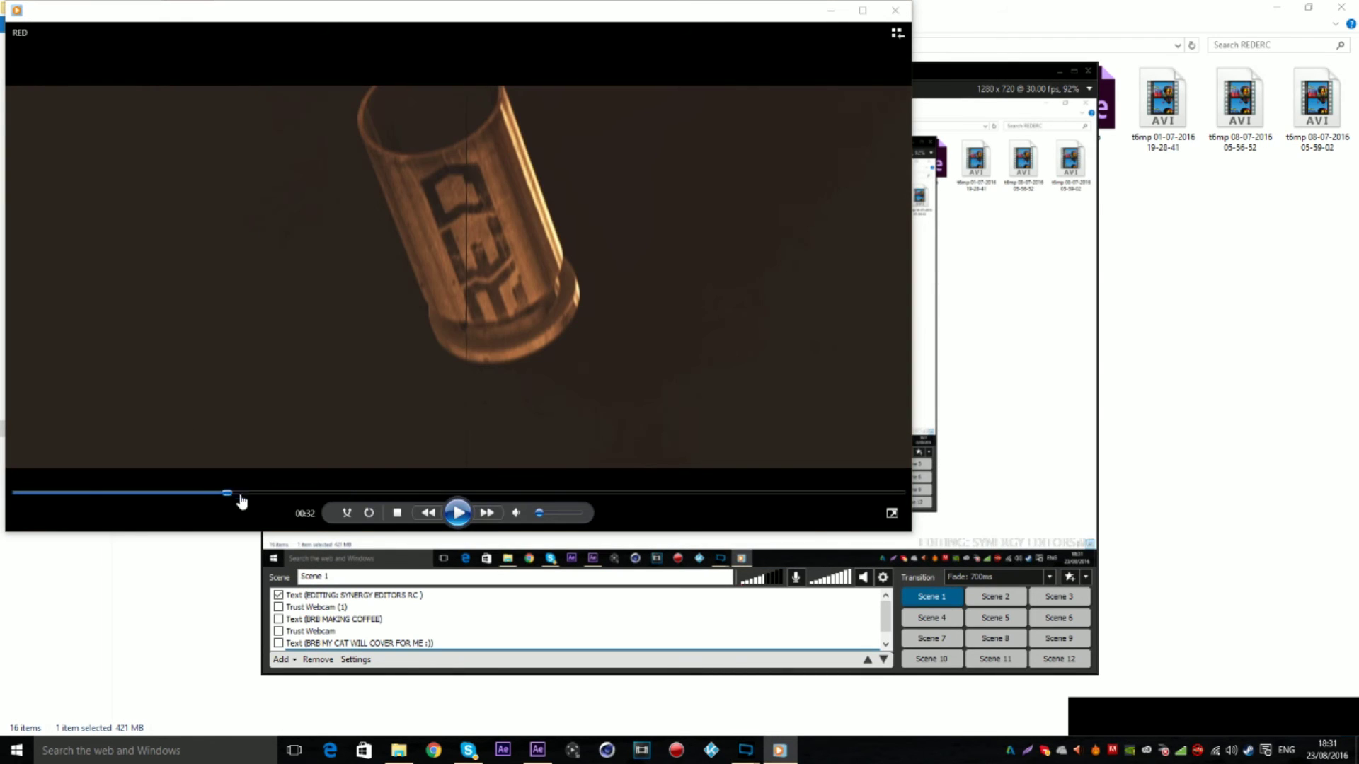
left_click(457, 513)
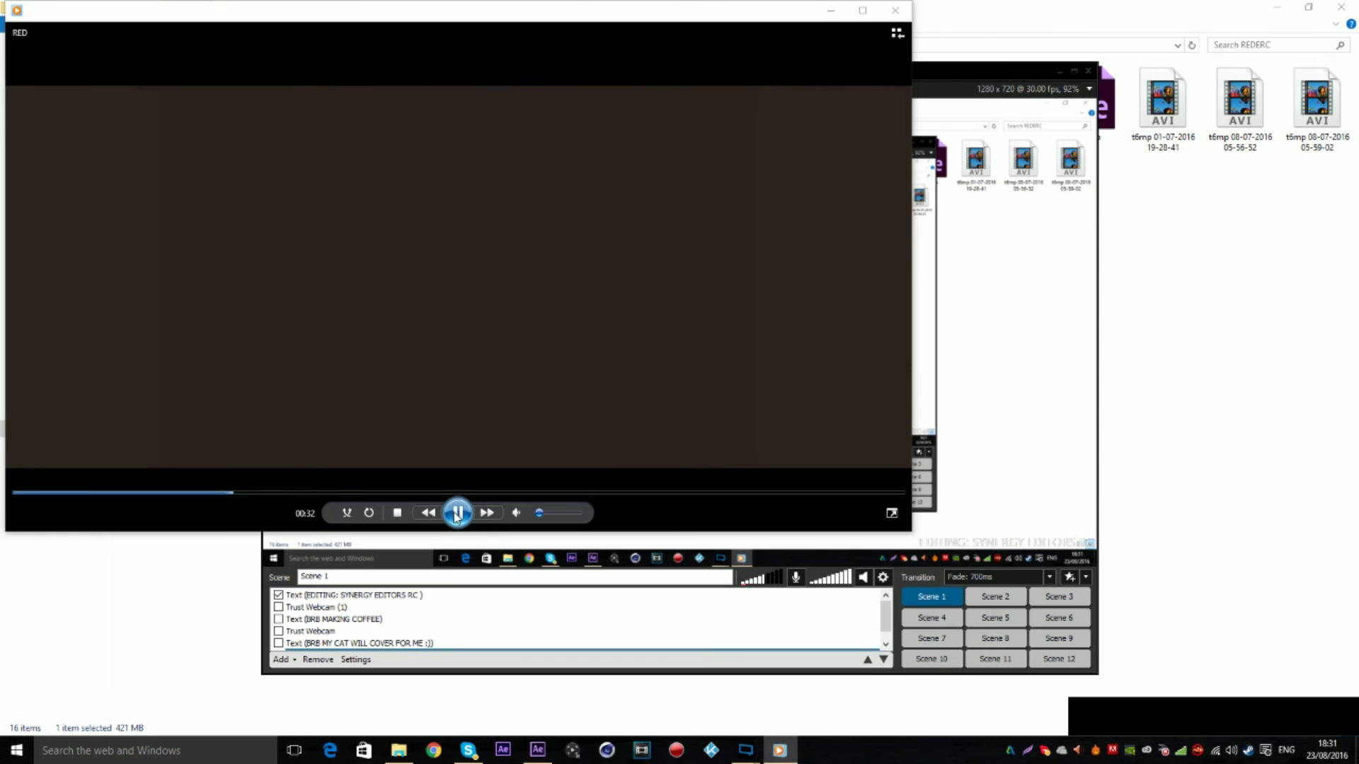
left_click(256, 493)
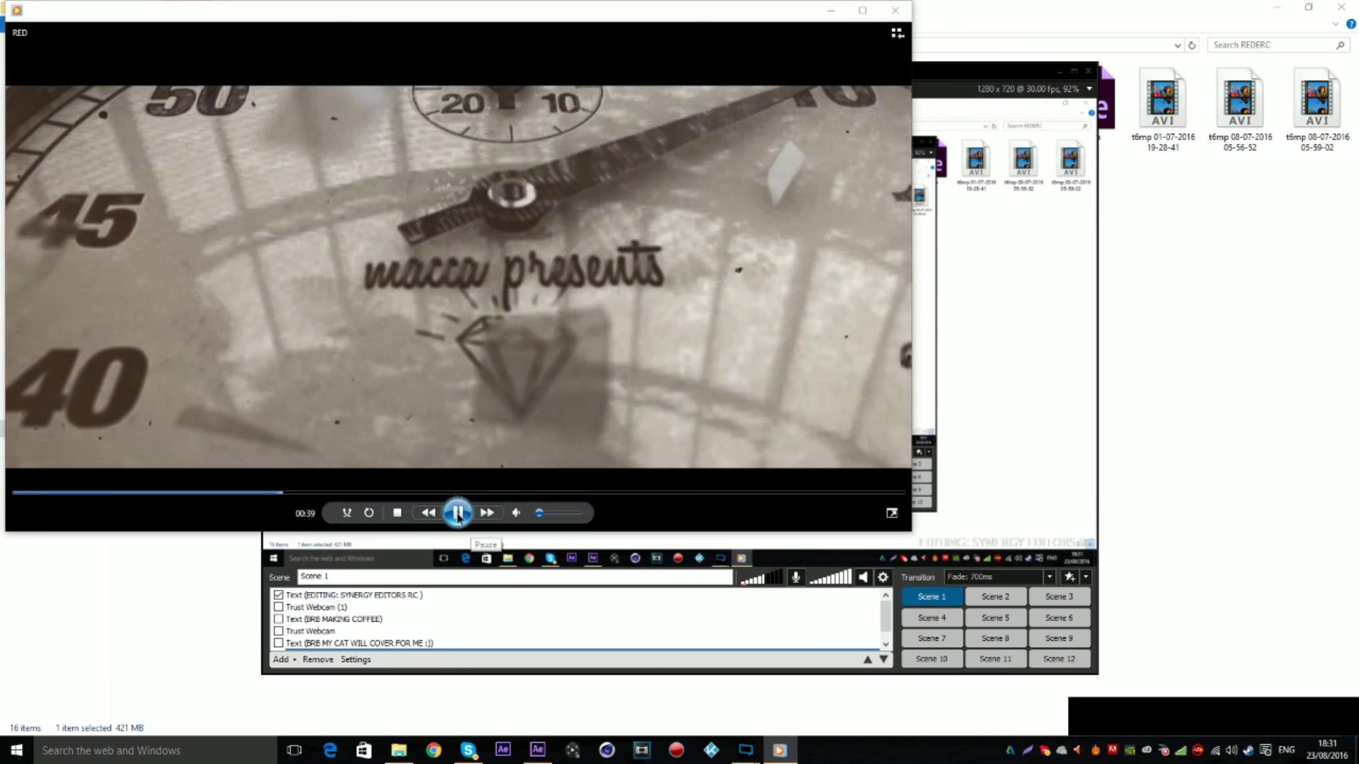
left_click(708, 293)
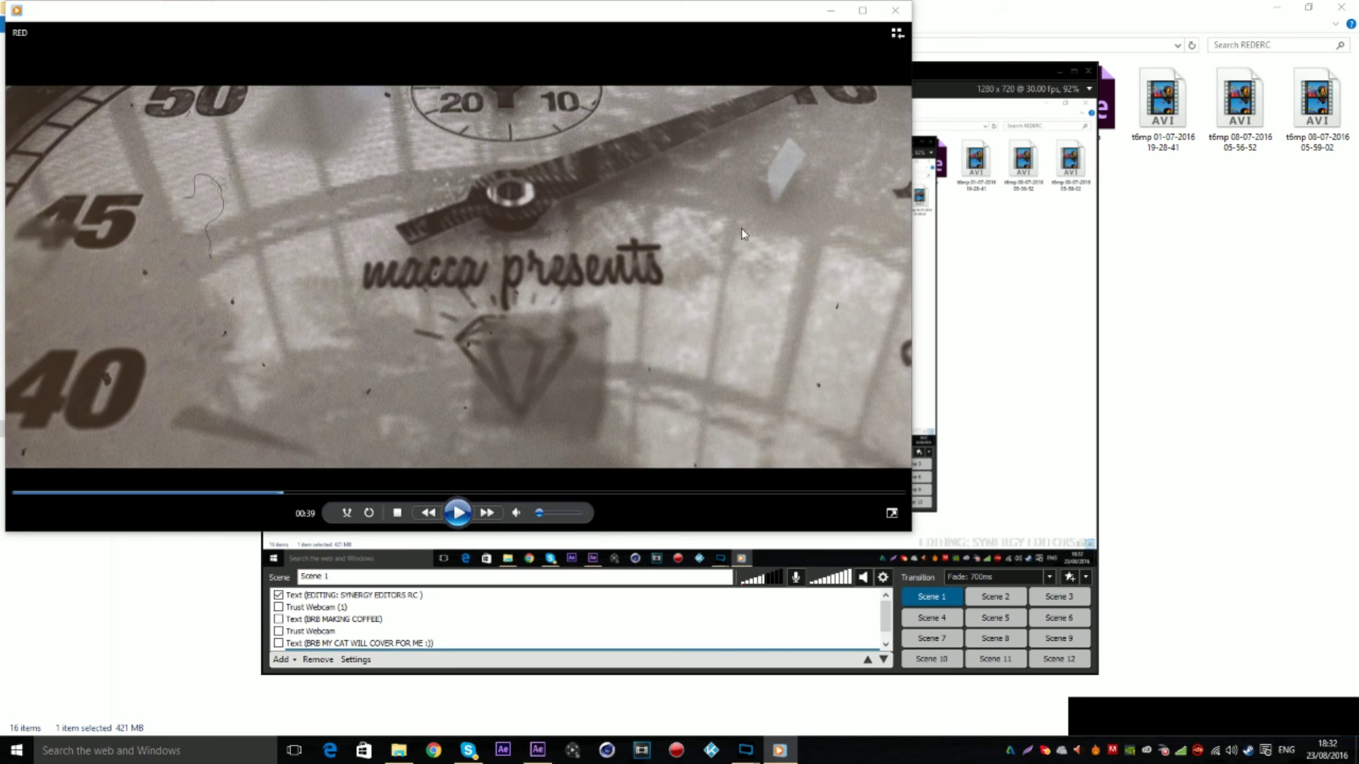
left_click(459, 523)
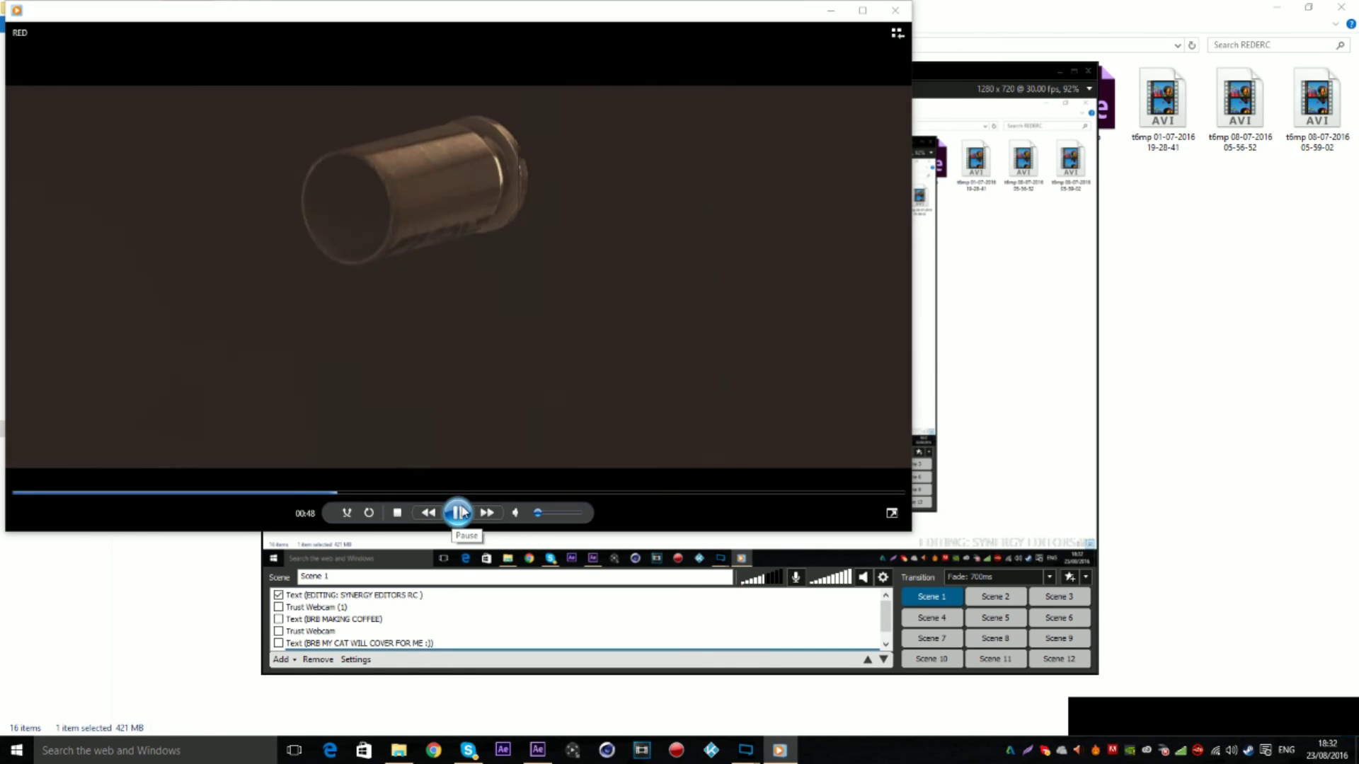
left_click(459, 513)
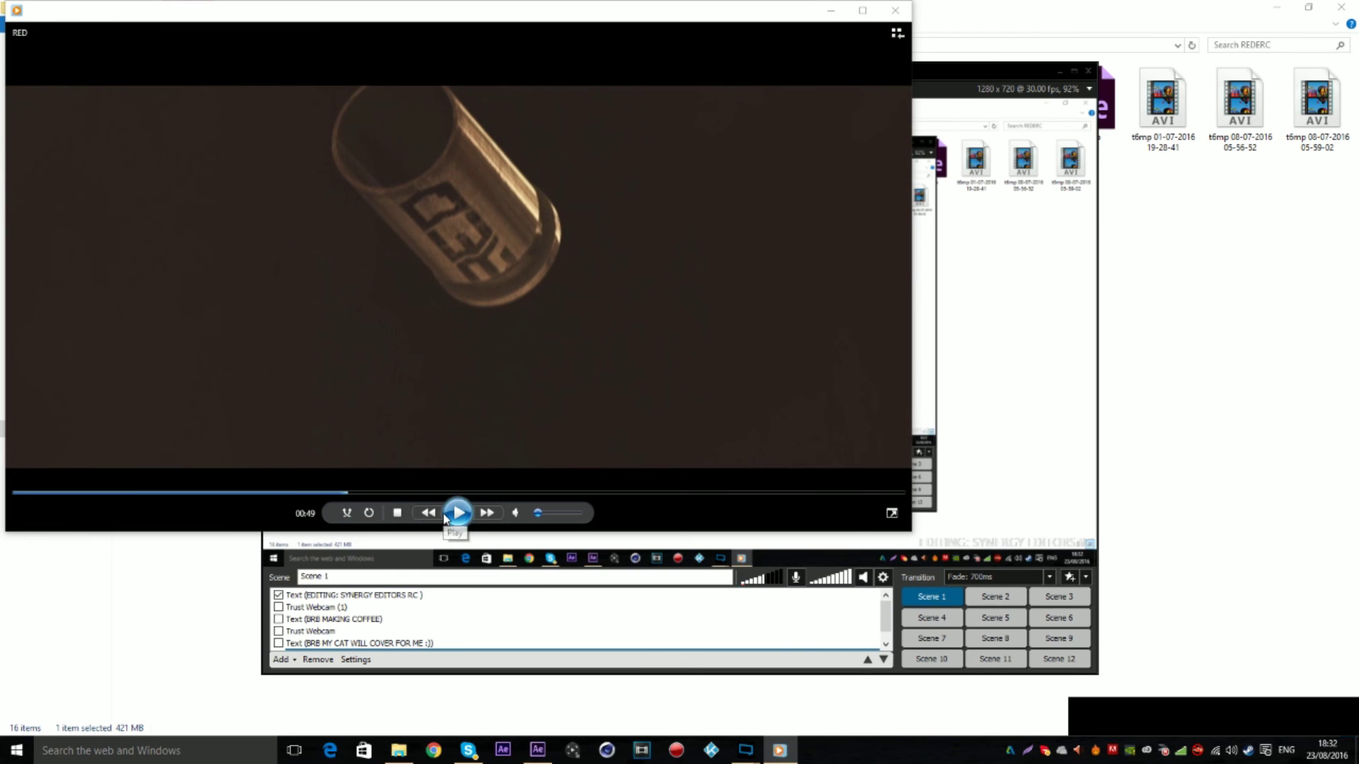
left_click(890, 11)
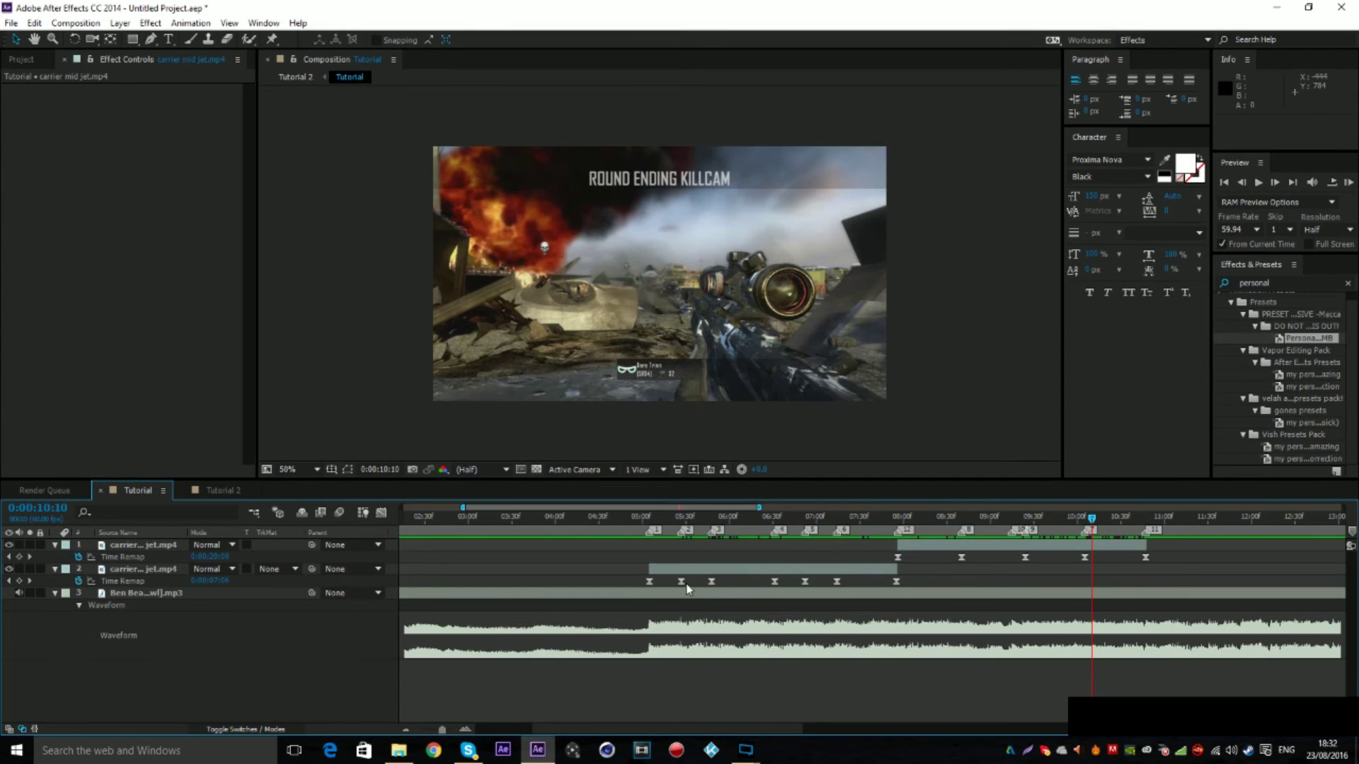
Step: Scrub the Tutorial clip back to 0:00:05:37, then peek at the desktop
left_click_drag(881, 531, 1113, 527)
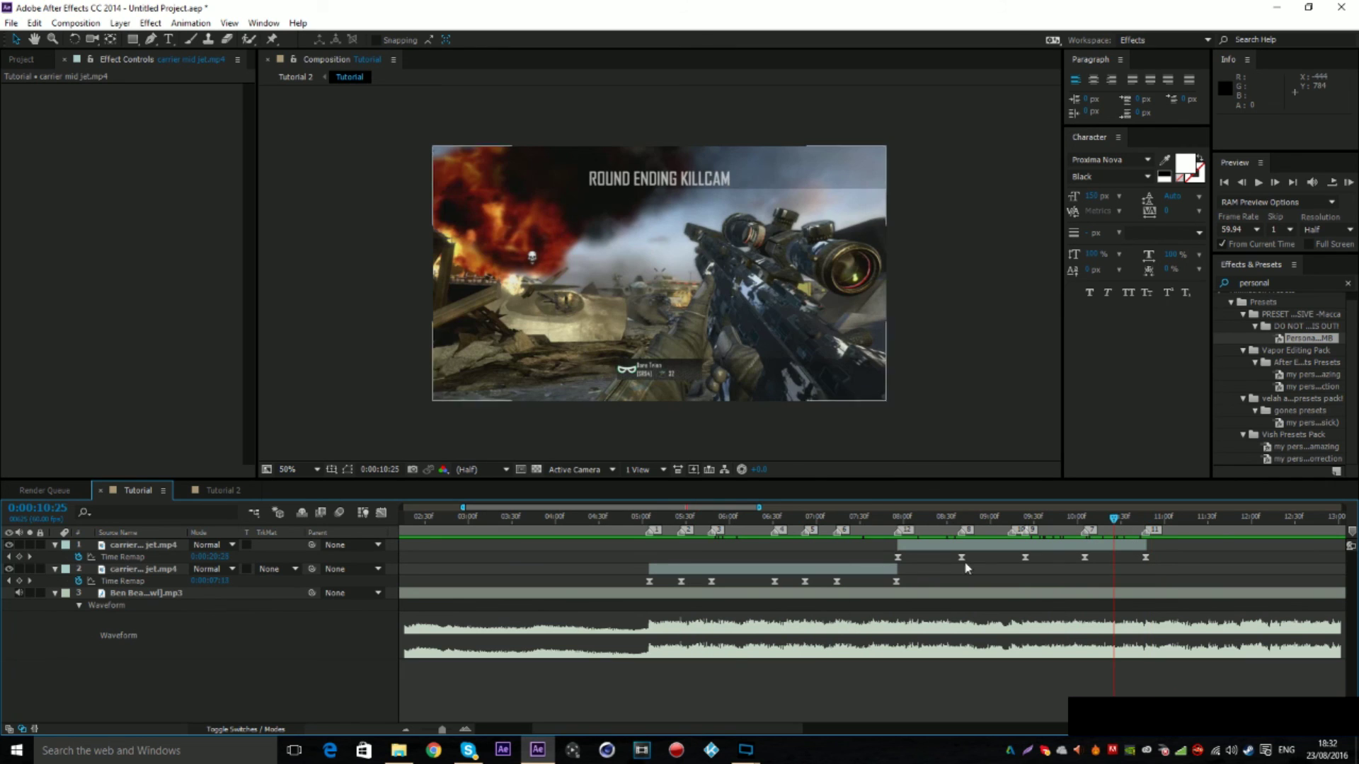
mouse_move(746, 750)
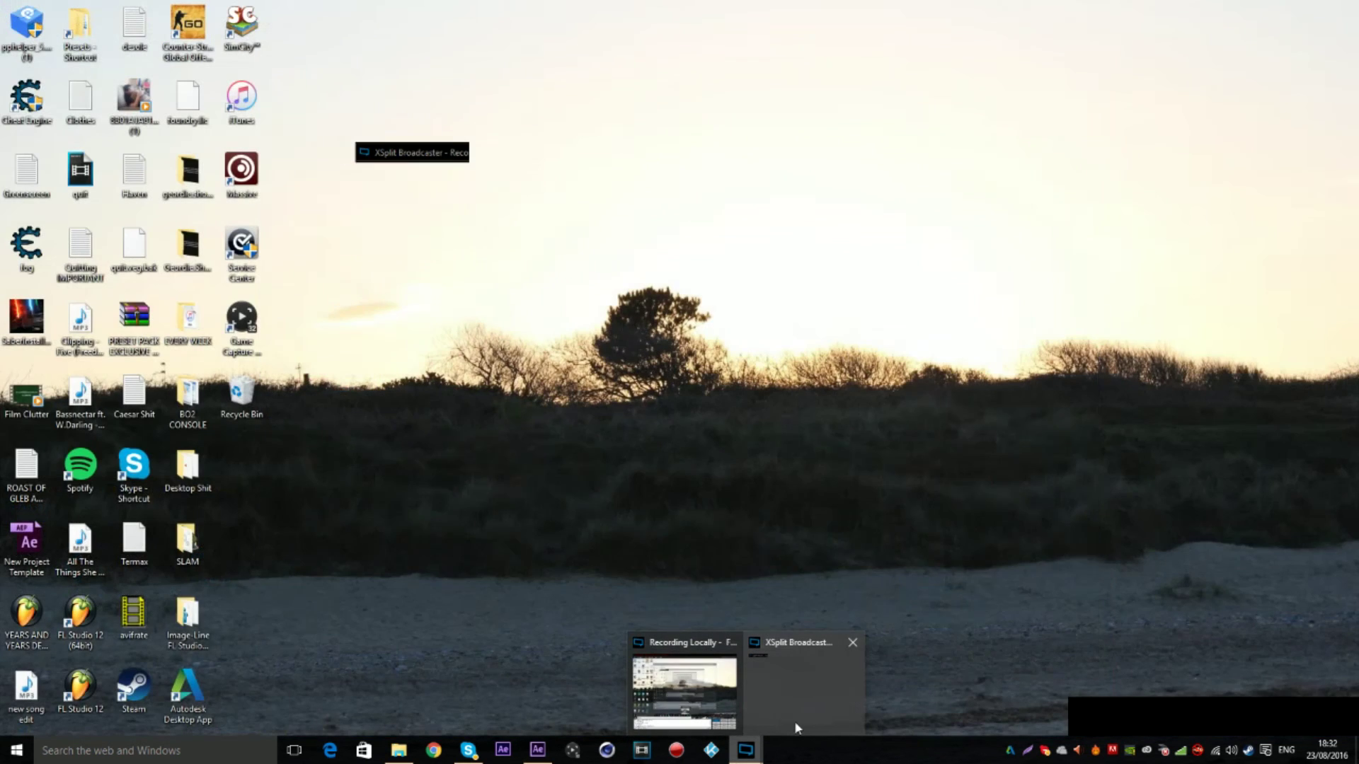